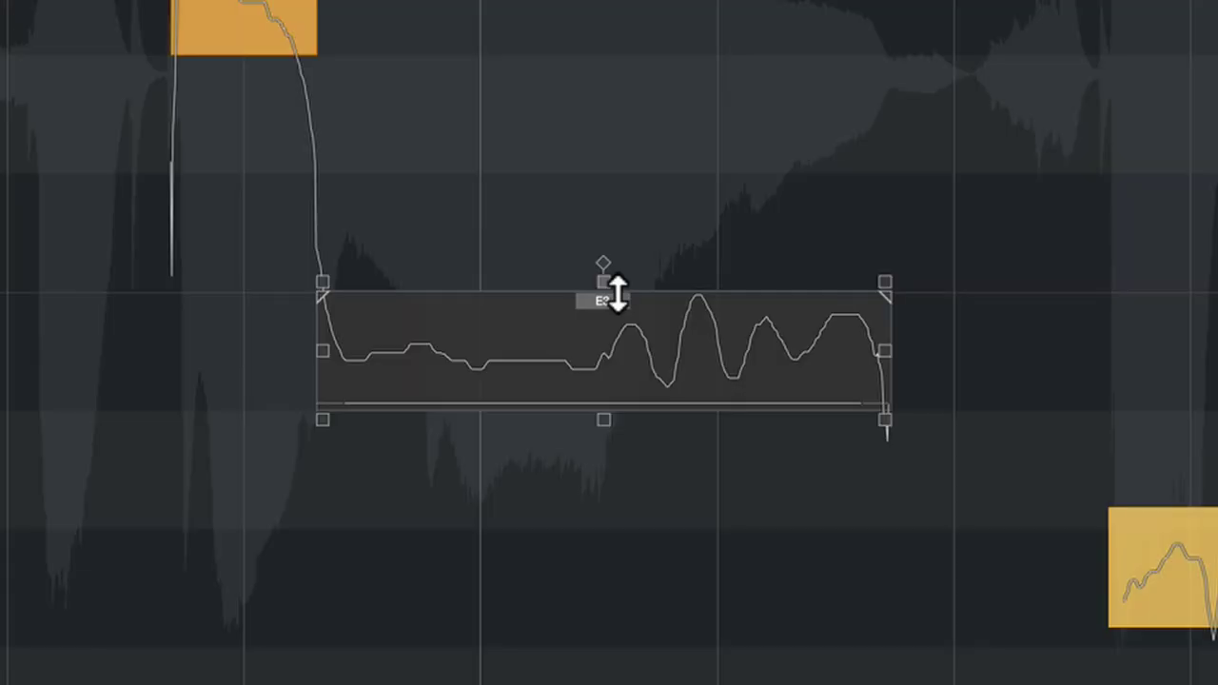
Straighten the VariAudio note's wobbly pitch curve and raise Pitch Correct's formant Shift from 20 to 42.
left_click_drag(618, 294, 612, 319)
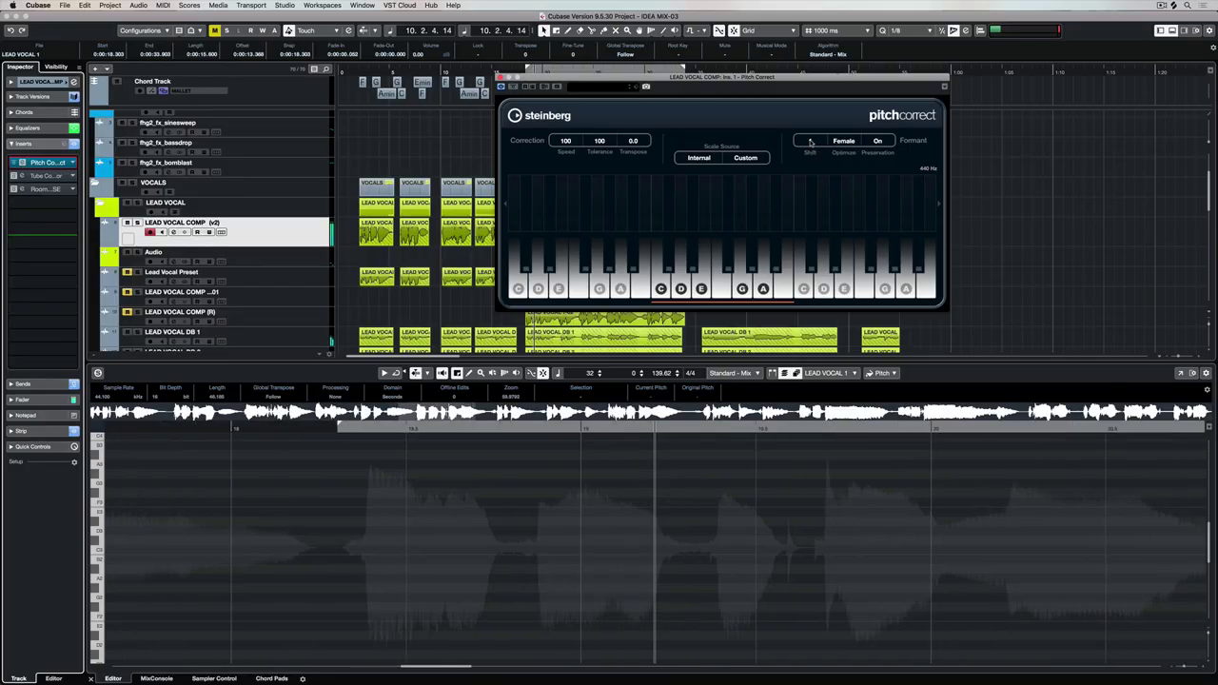
left_click_drag(810, 116, 808, 102)
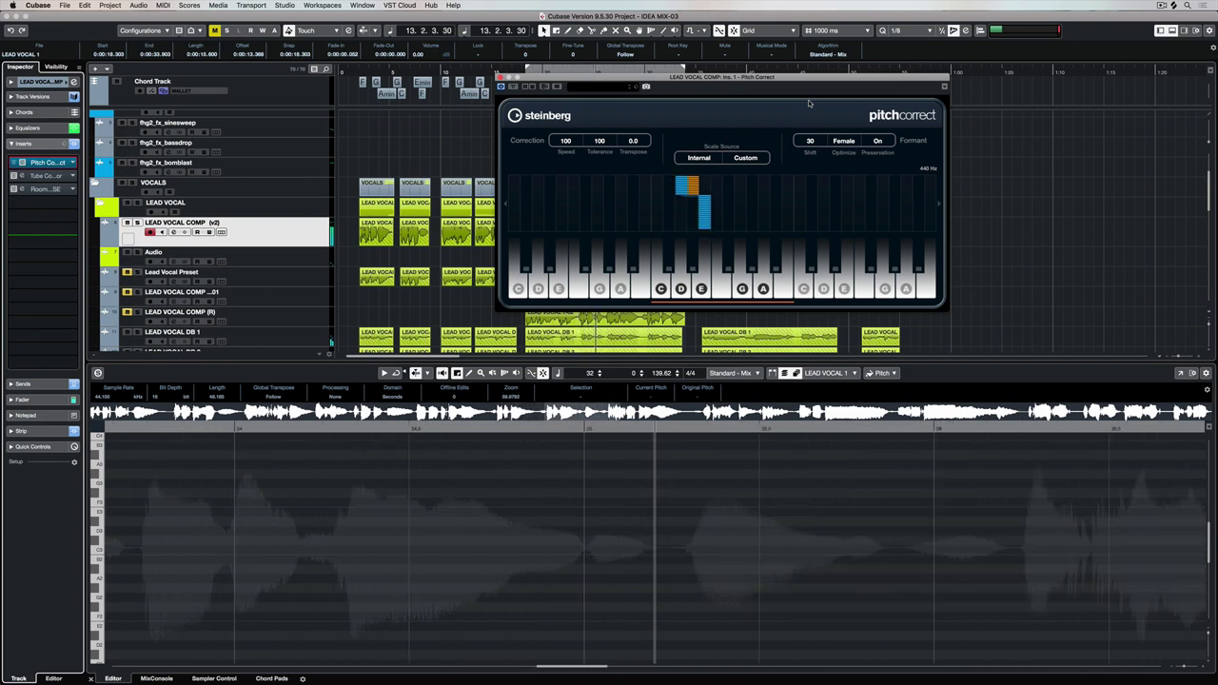
left_click_drag(810, 136, 809, 139)
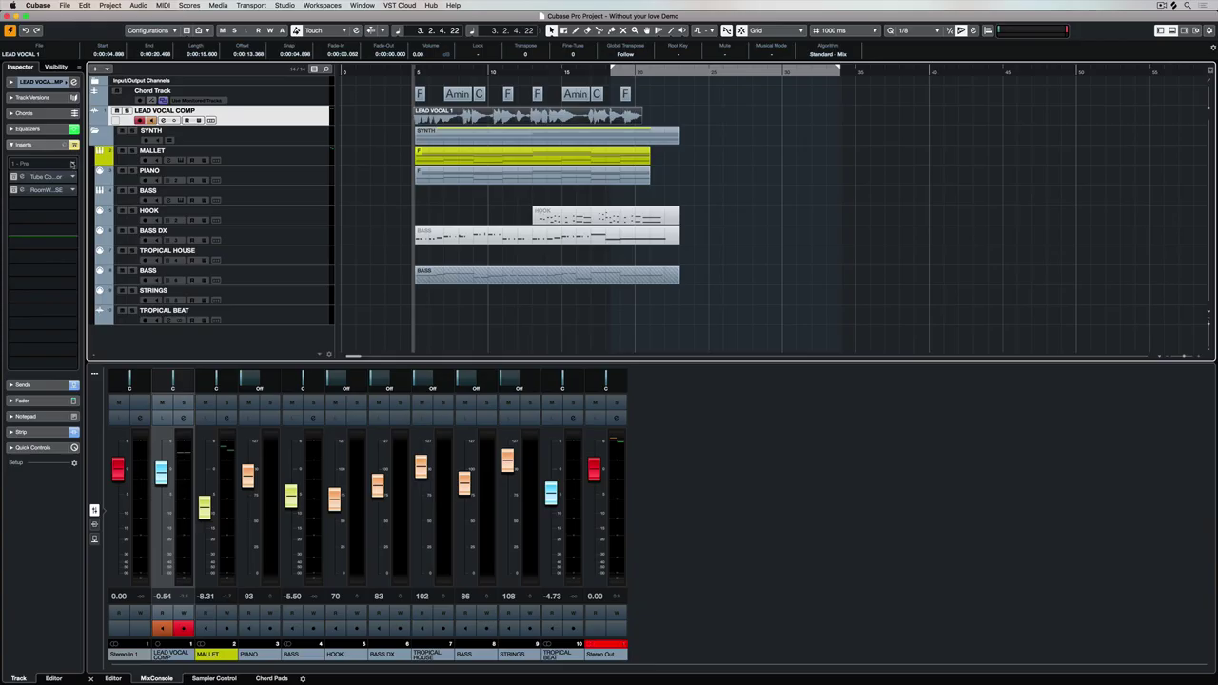
Load Pitch Correct into LEAD VOCAL COMP's first insert slot and set its correction Speed to 8.
left_click(71, 164)
left_click(72, 164)
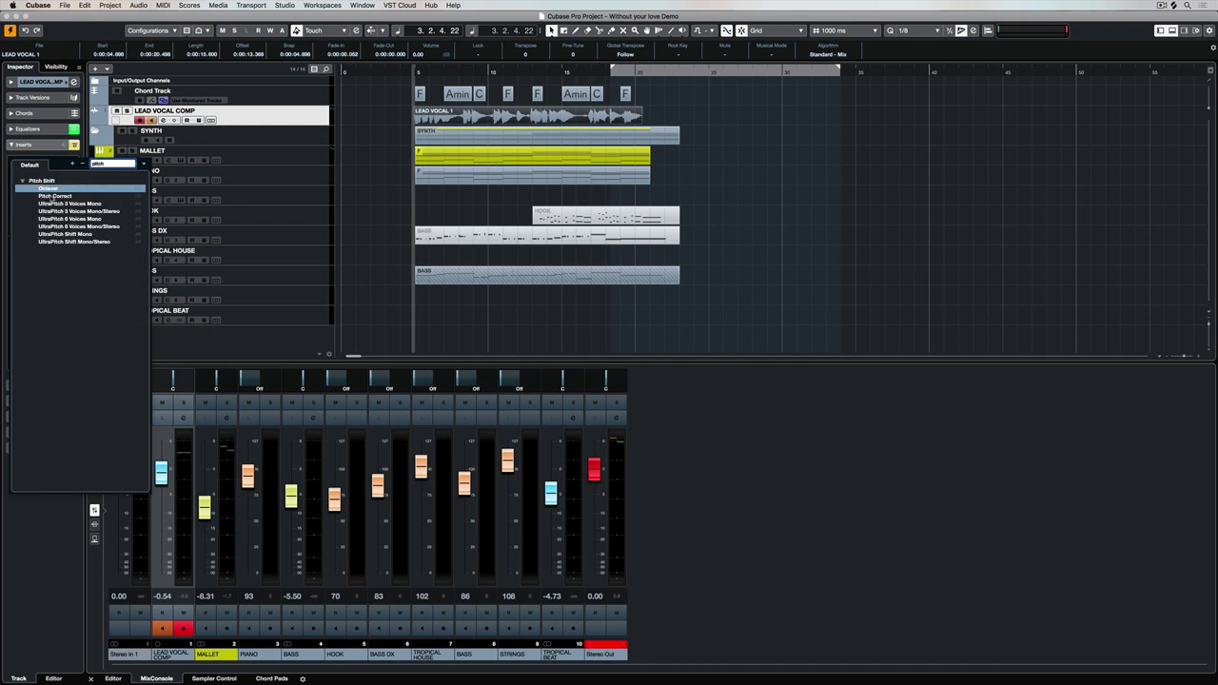
left_click(53, 195)
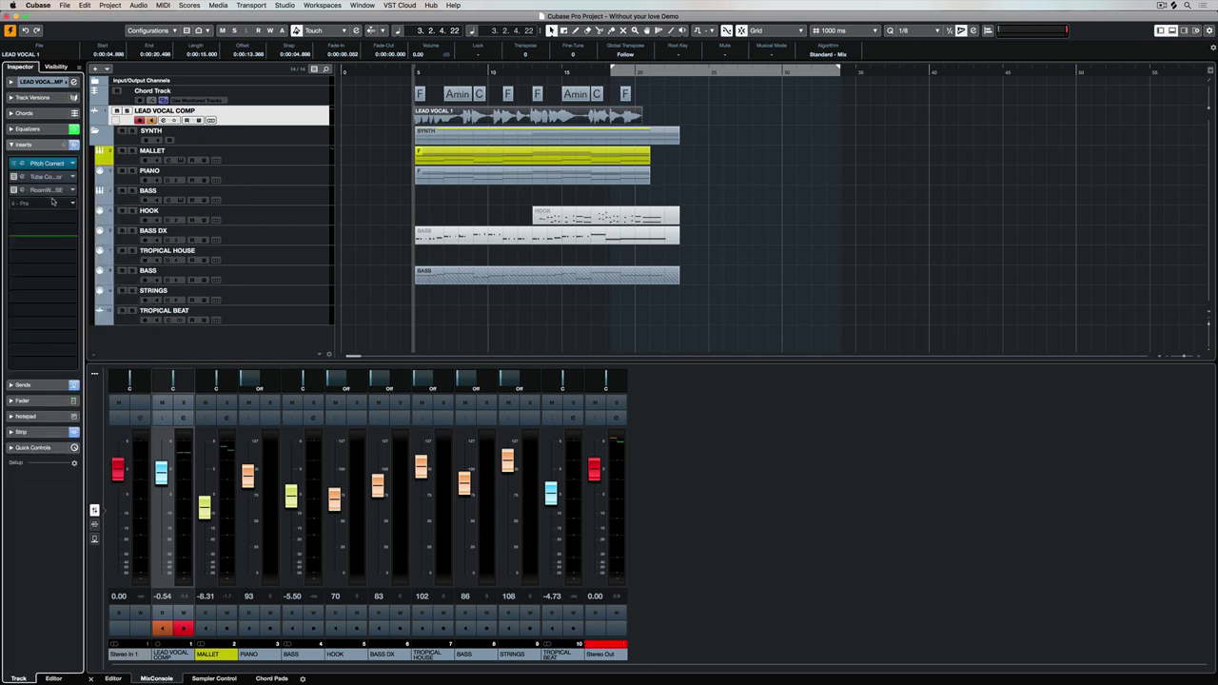
left_click(22, 164)
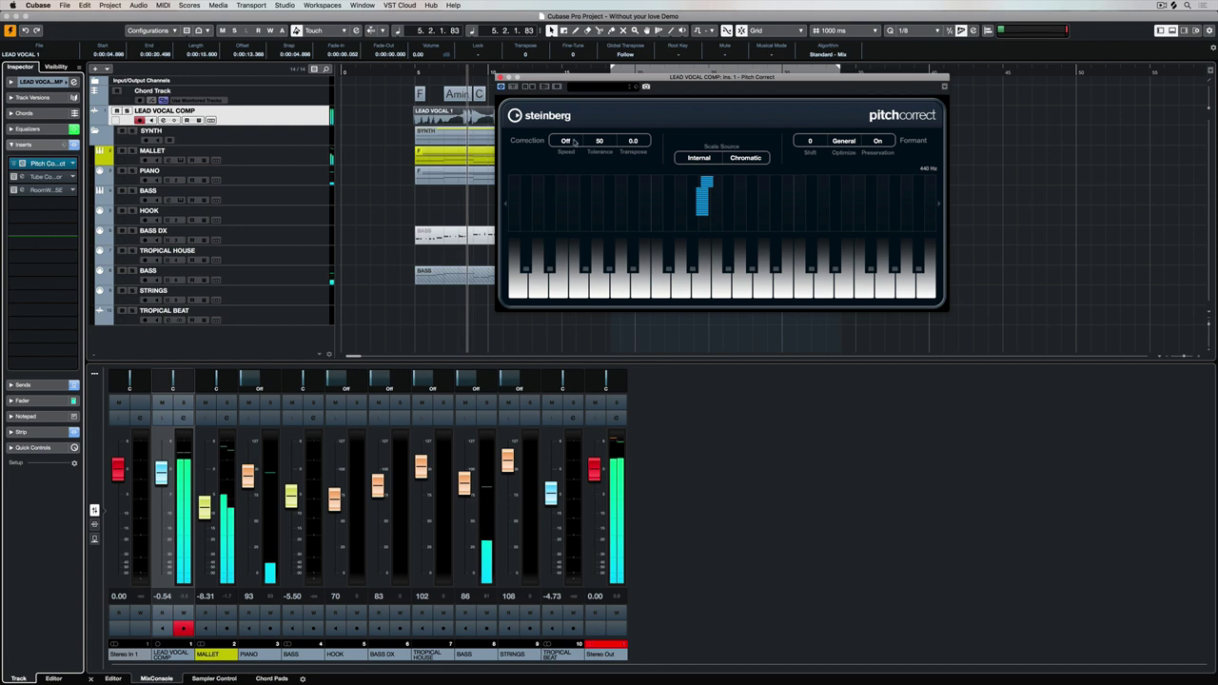
left_click_drag(574, 141, 569, 128)
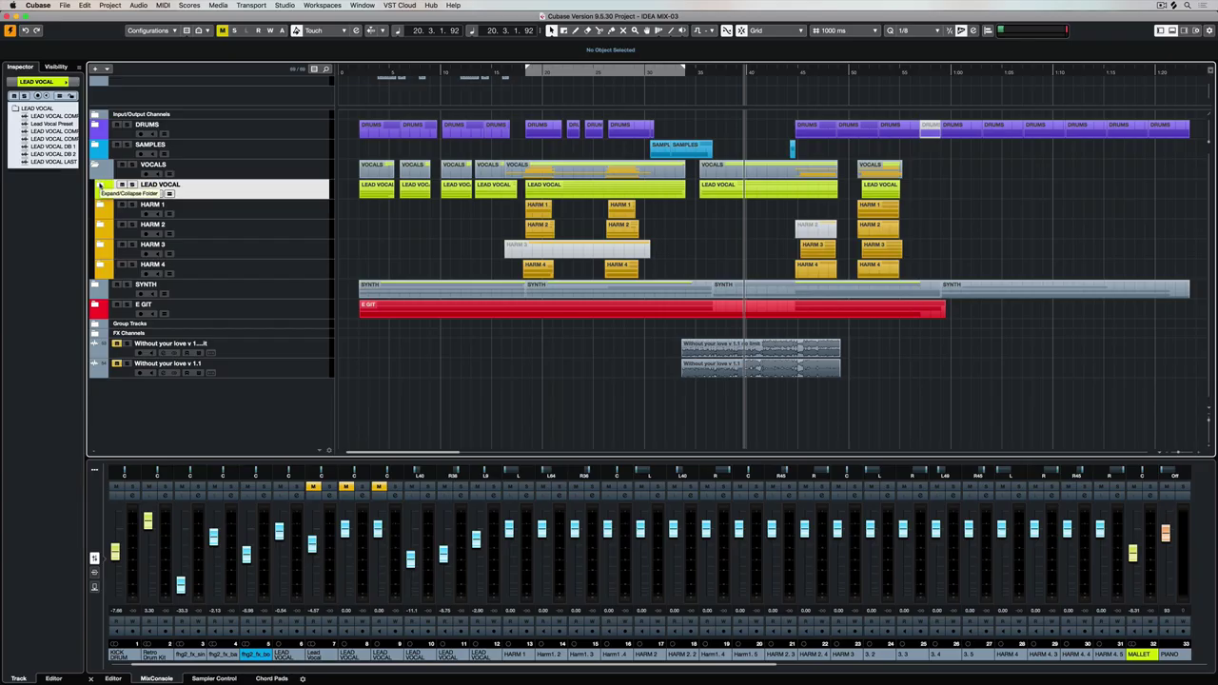
Expand the LEAD VOCAL folder and select its comp, preset track and LEAD VOCAL events.
left_click(99, 185)
left_click(268, 212)
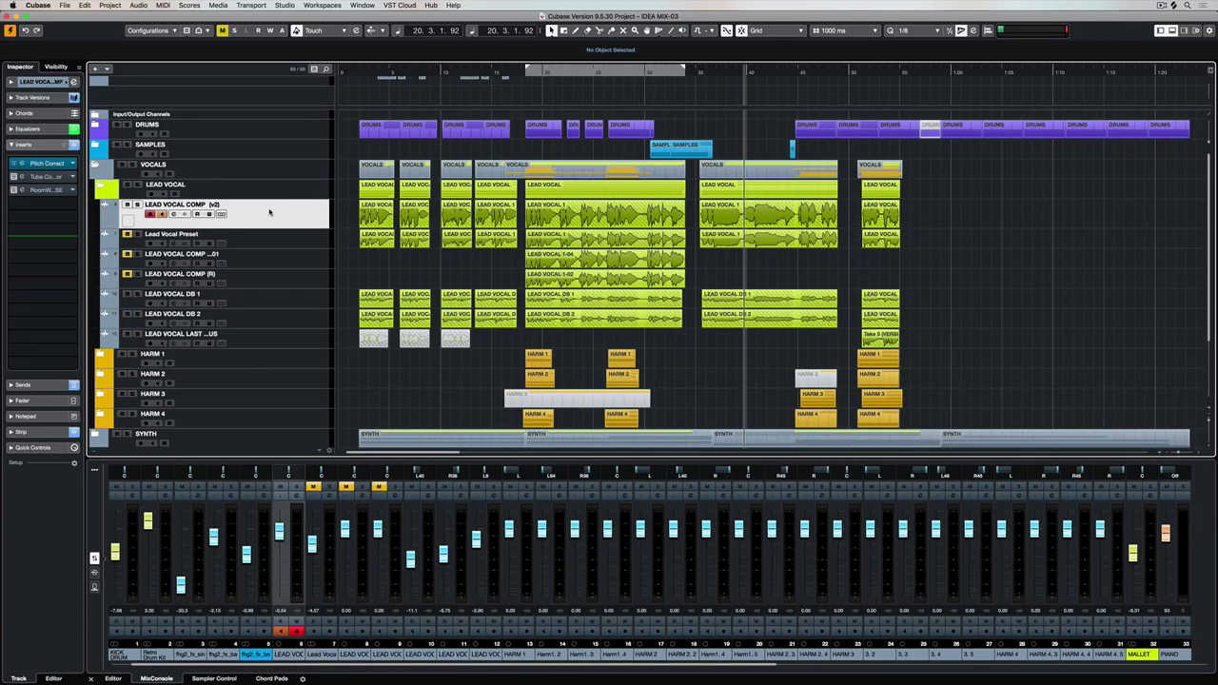
left_click(285, 240)
left_click(426, 215)
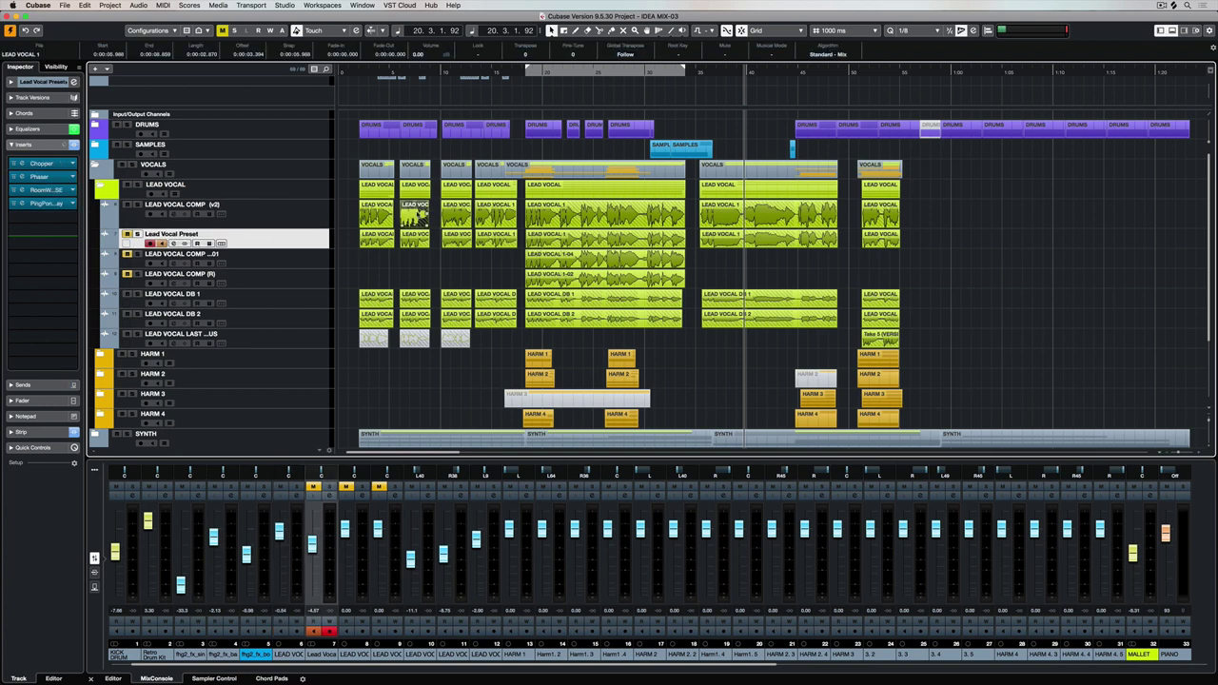
left_click(540, 258)
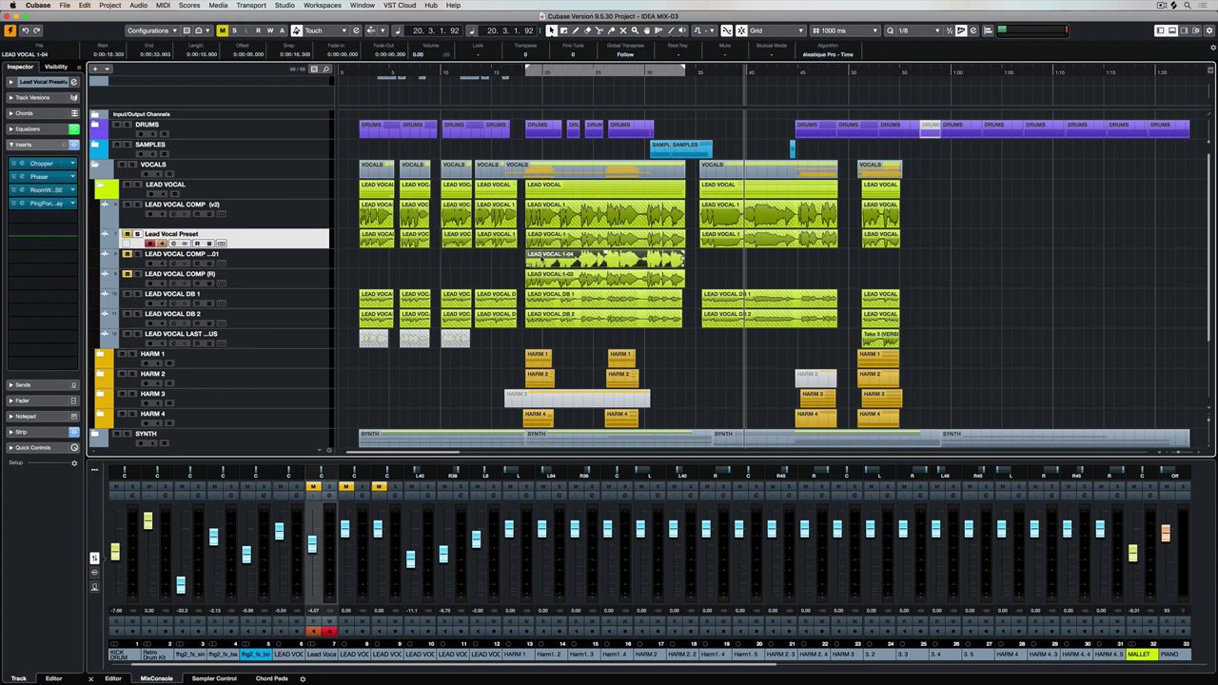
Show LEAD VOCAL DB 2's take lanes, select the VOX_03 take, and play from the song start.
scroll(290, 247, "down", 5)
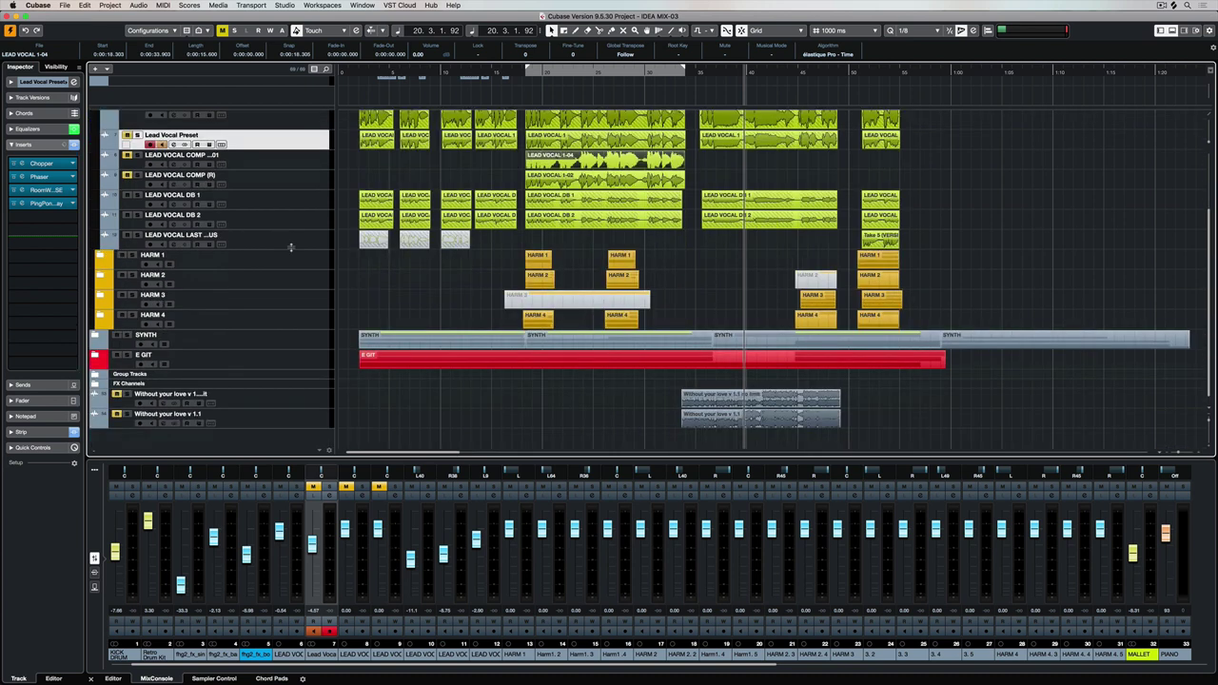
left_click(221, 224)
left_click(415, 264)
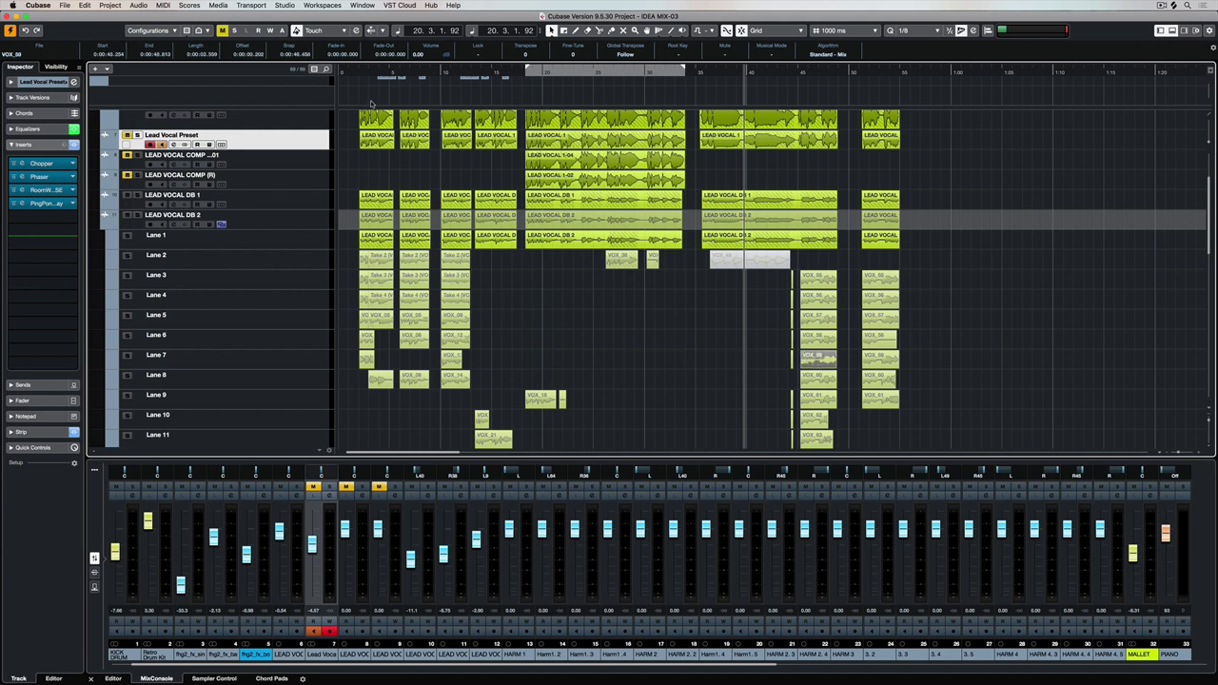
left_click(360, 73)
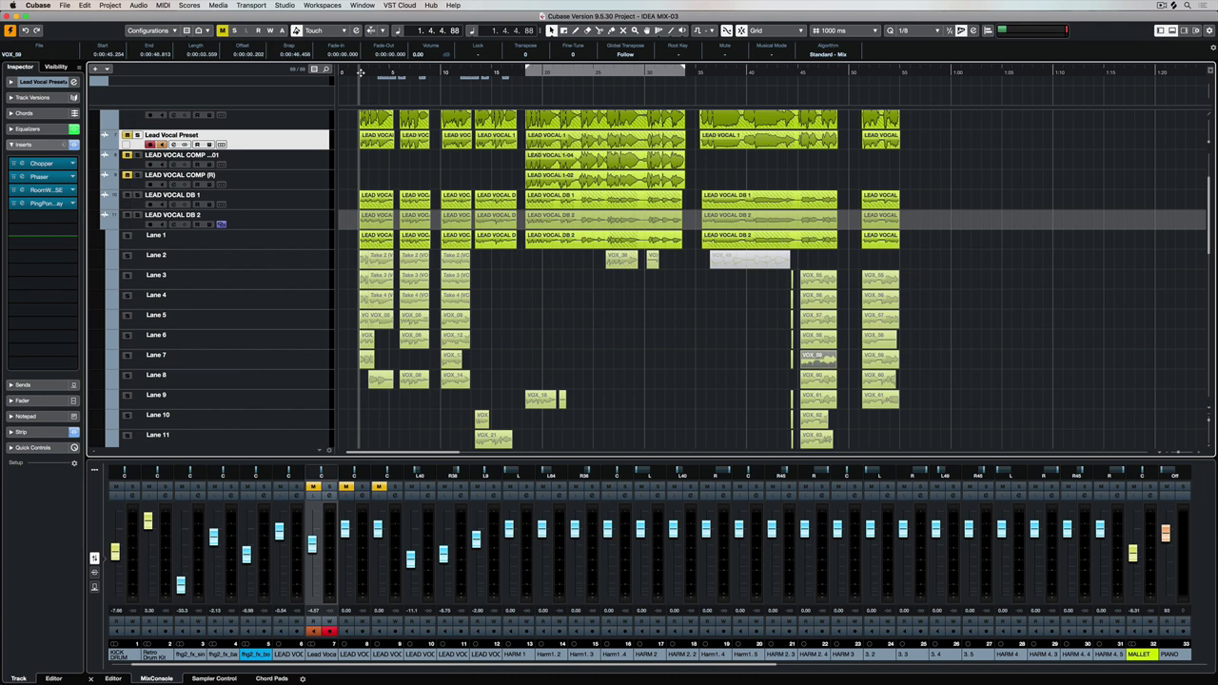
key("space")
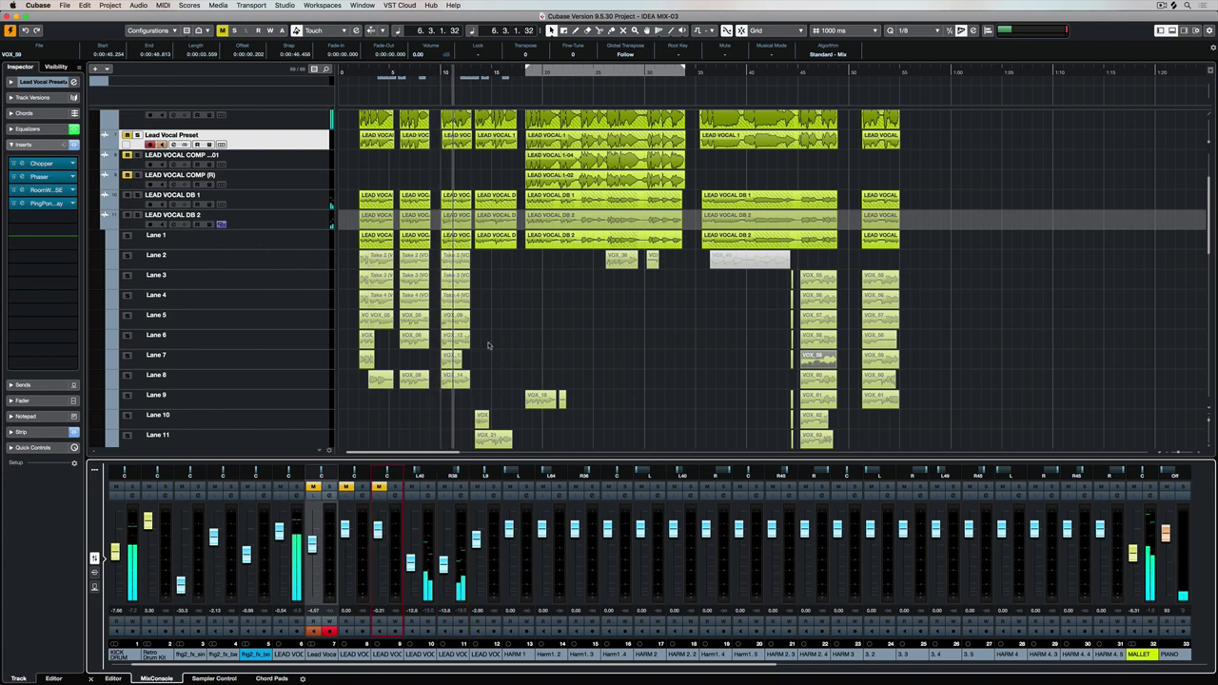
Open the Chorus plug-in window on LEAD VOCAL DB 2.
left_click(291, 226)
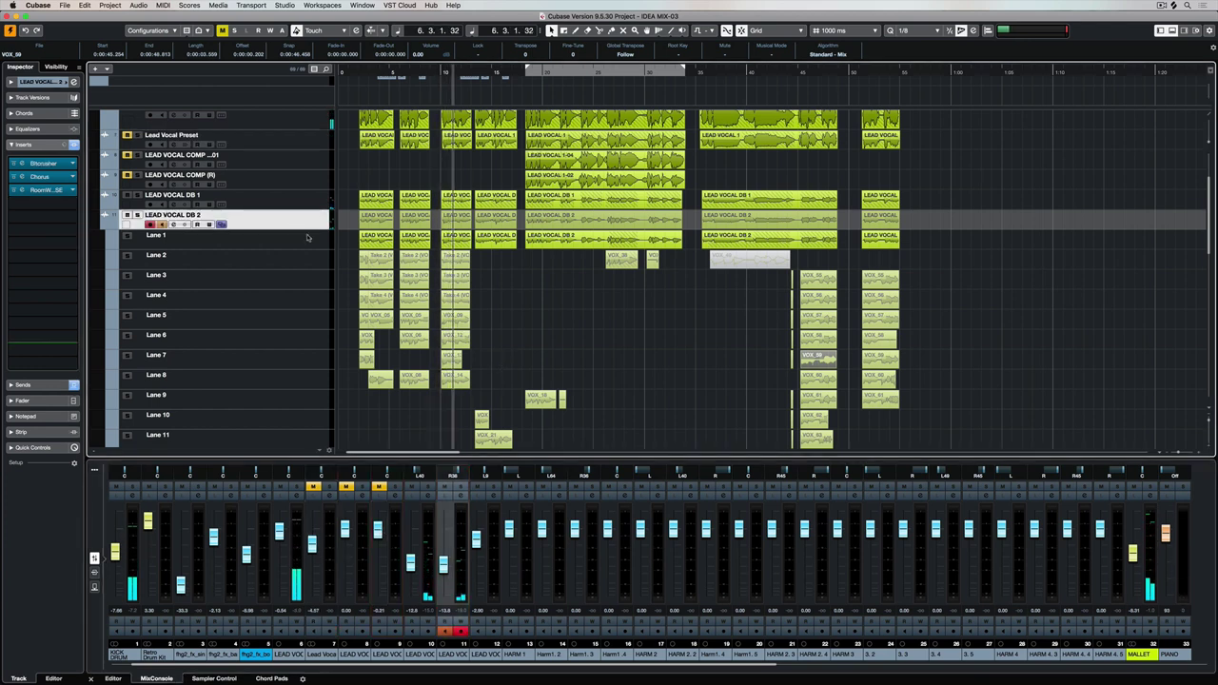
left_click(22, 177)
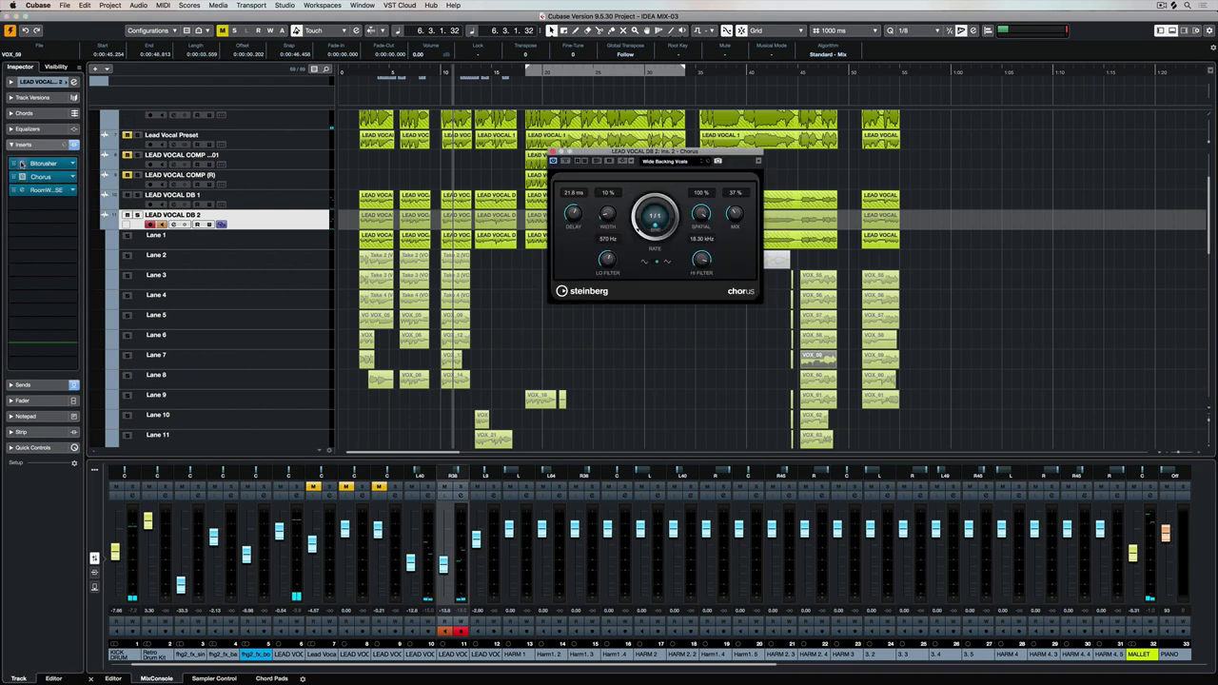
left_click(22, 164)
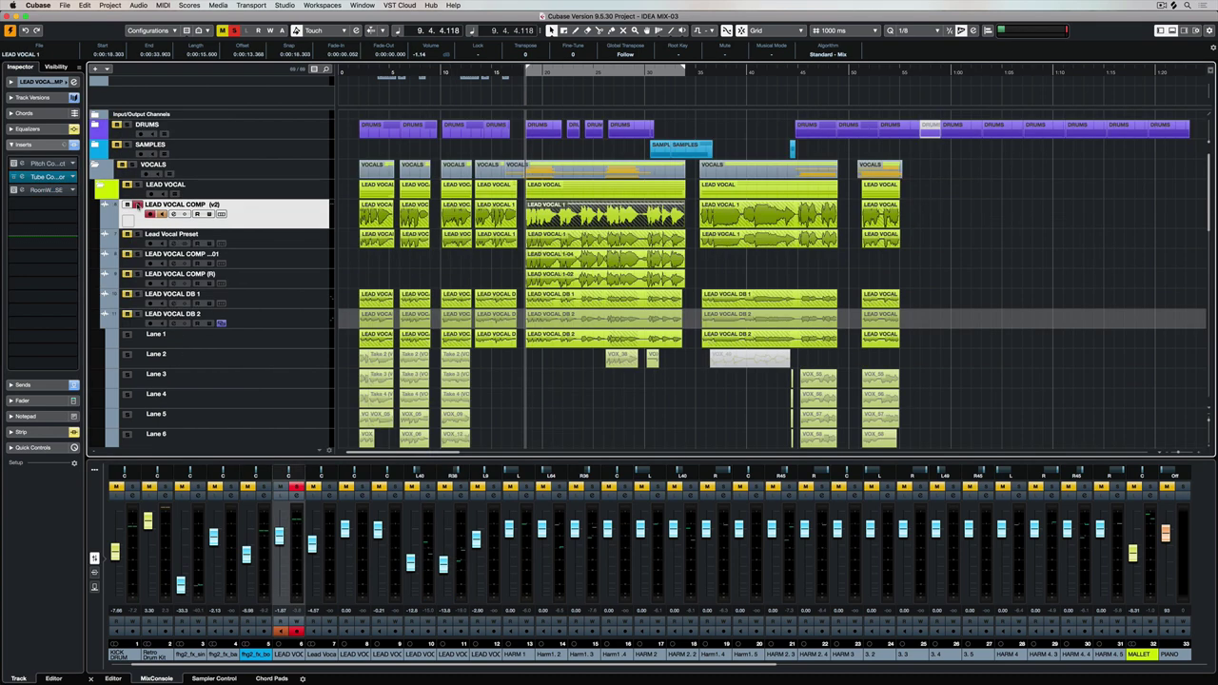
Play the project and select the LEAD VOCAL 1-02 comp event.
key("space")
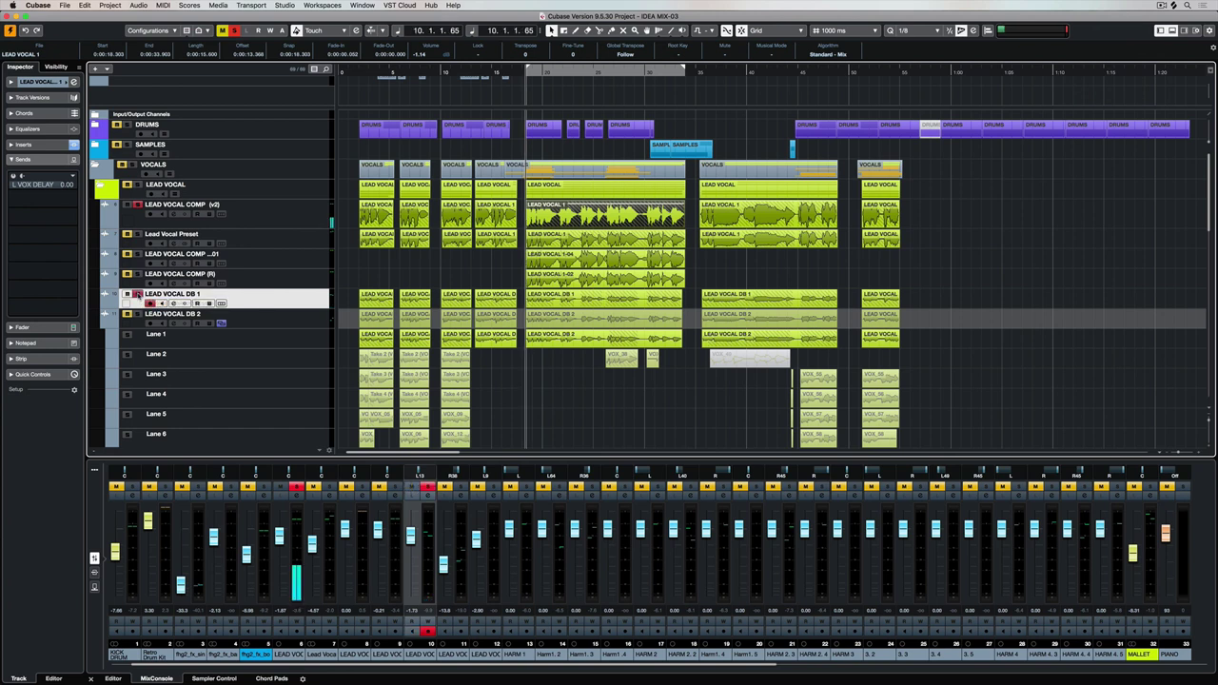
left_click(553, 281)
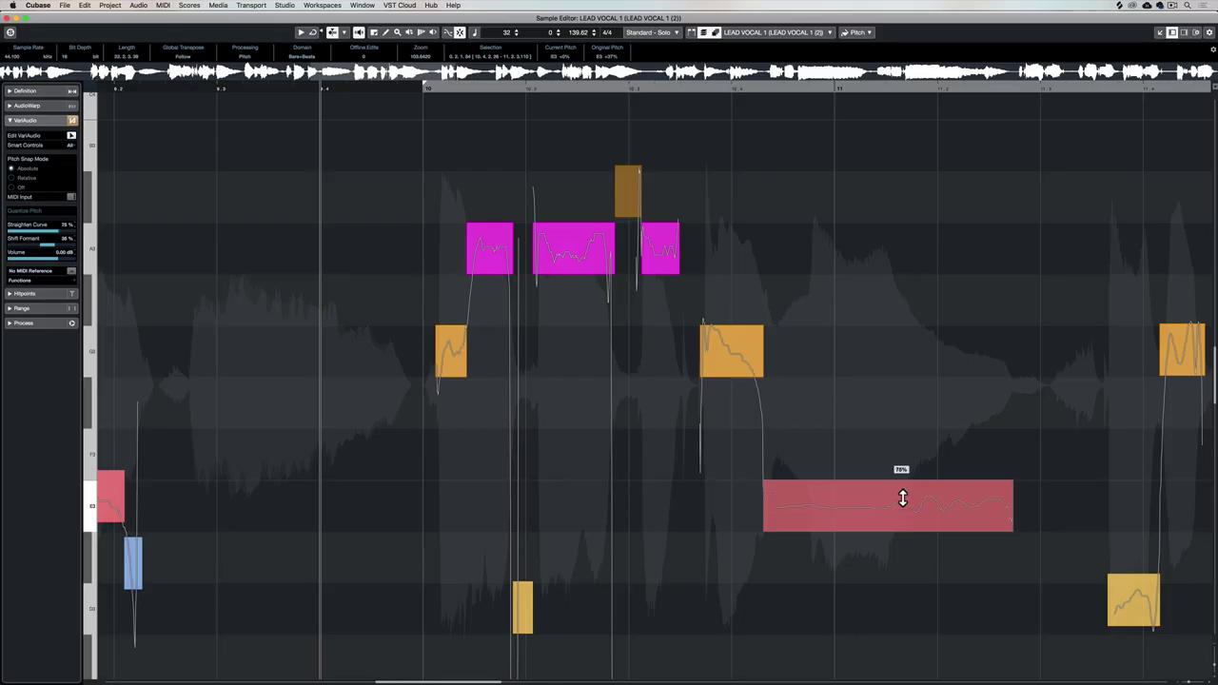
Lower the long red note's Straighten Curve below 75% to keep natural pitch movement.
left_click_drag(903, 498, 901, 467)
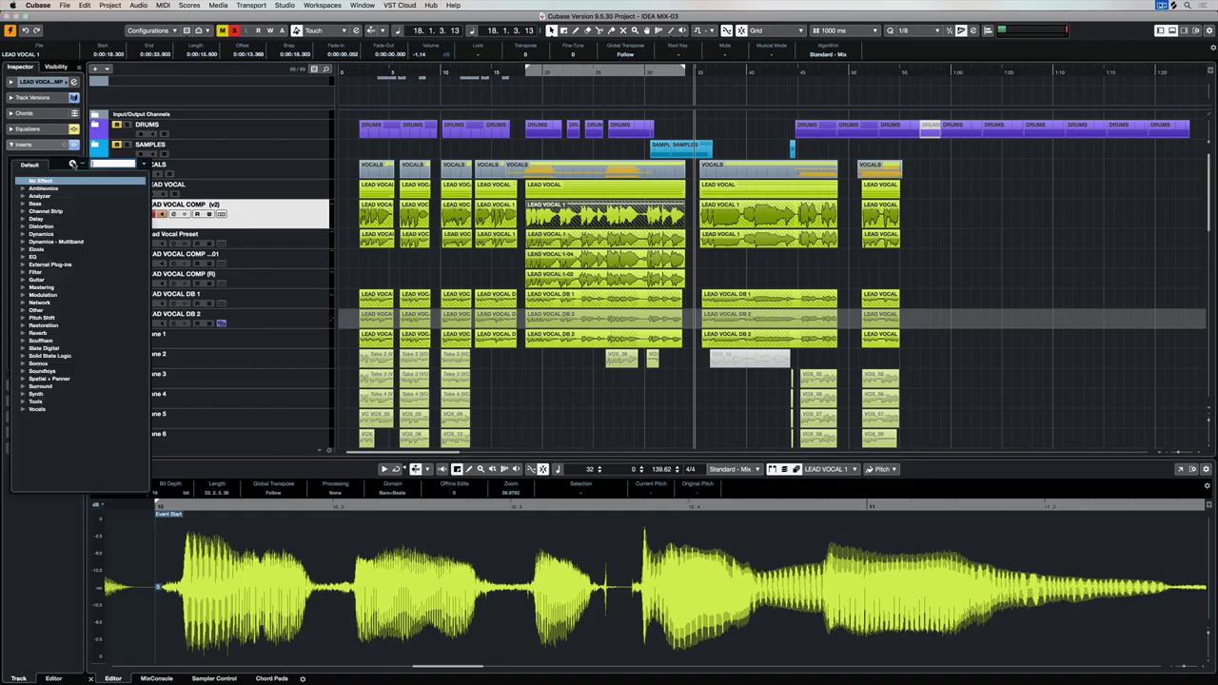
Finish the 'pitch' search, load Pitch Correct into LEAD VOCAL COMP (v2)'s first insert, and open its editor.
type("h")
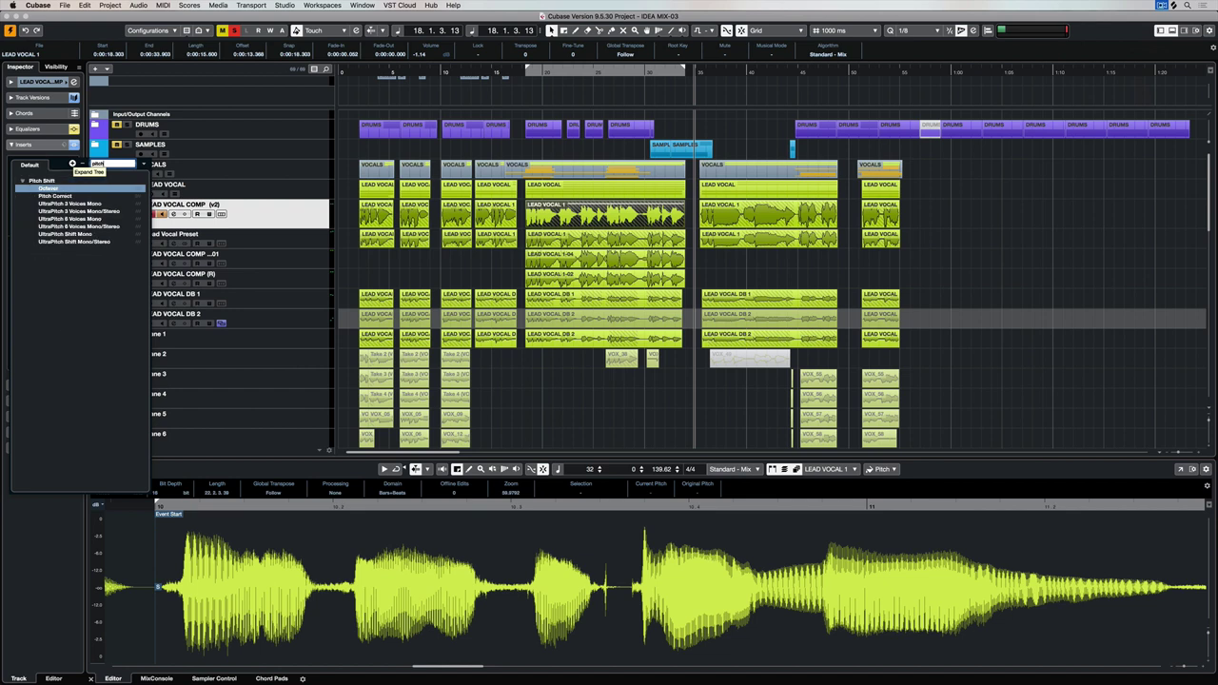
left_click(55, 196)
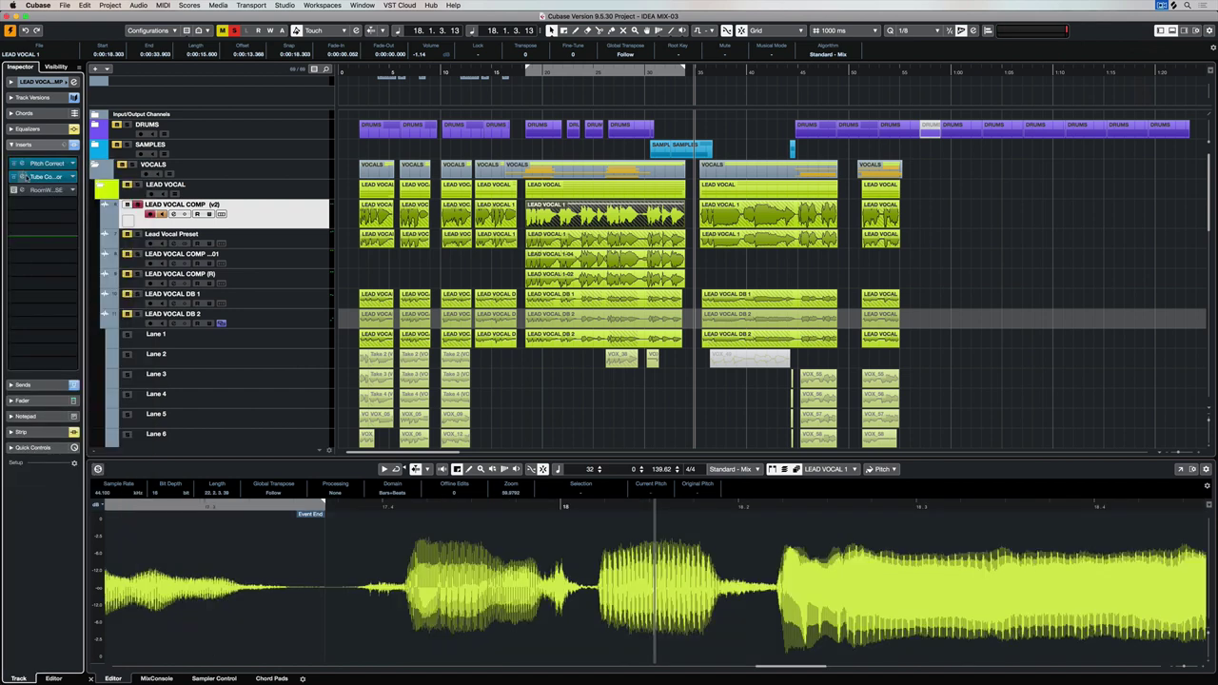
left_click(21, 164)
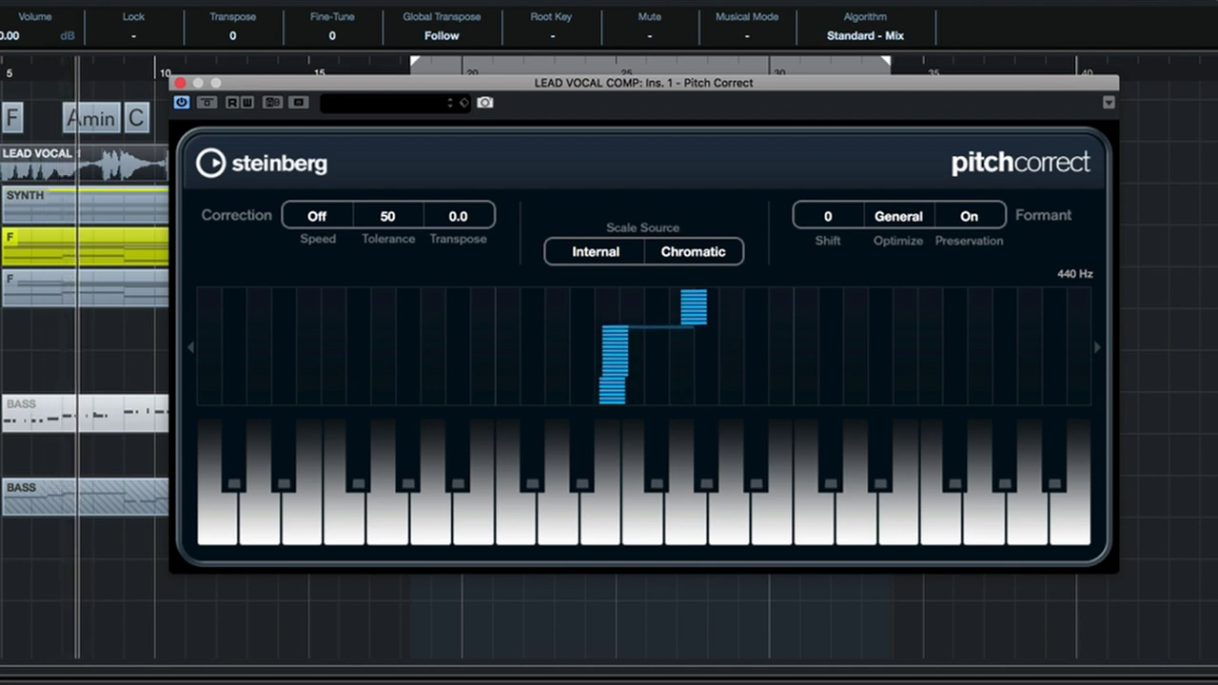
Change Pitch Correct's correction Speed from Off to 15 and its Tolerance from 50 to 12.
left_click_drag(331, 225, 325, 150)
left_click_drag(385, 216, 386, 151)
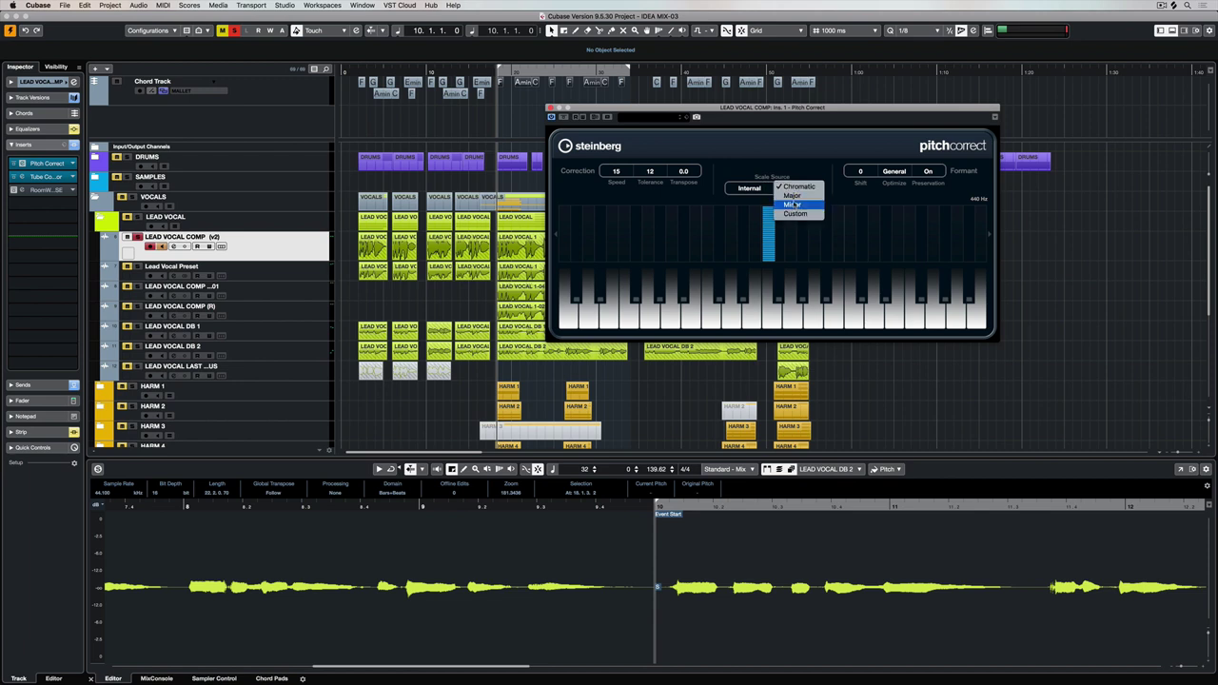
Try Pitch Correct's Chromatic, Major and Custom scale types.
left_click(797, 178)
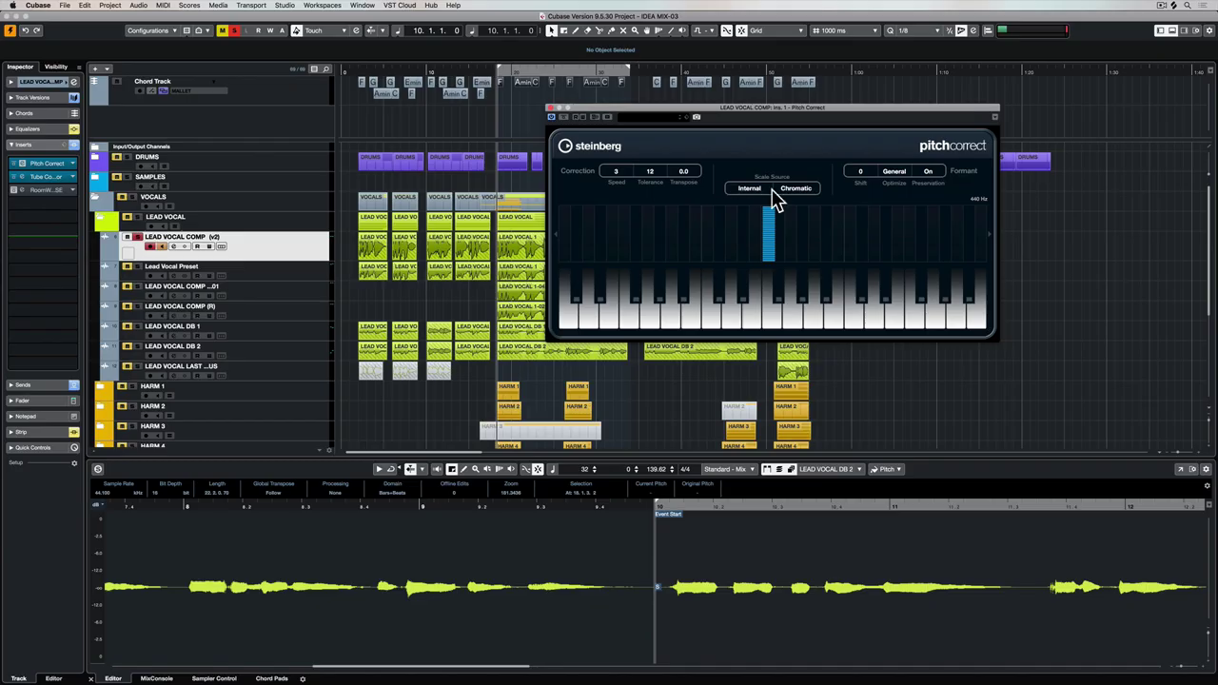
left_click(795, 189)
left_click(795, 190)
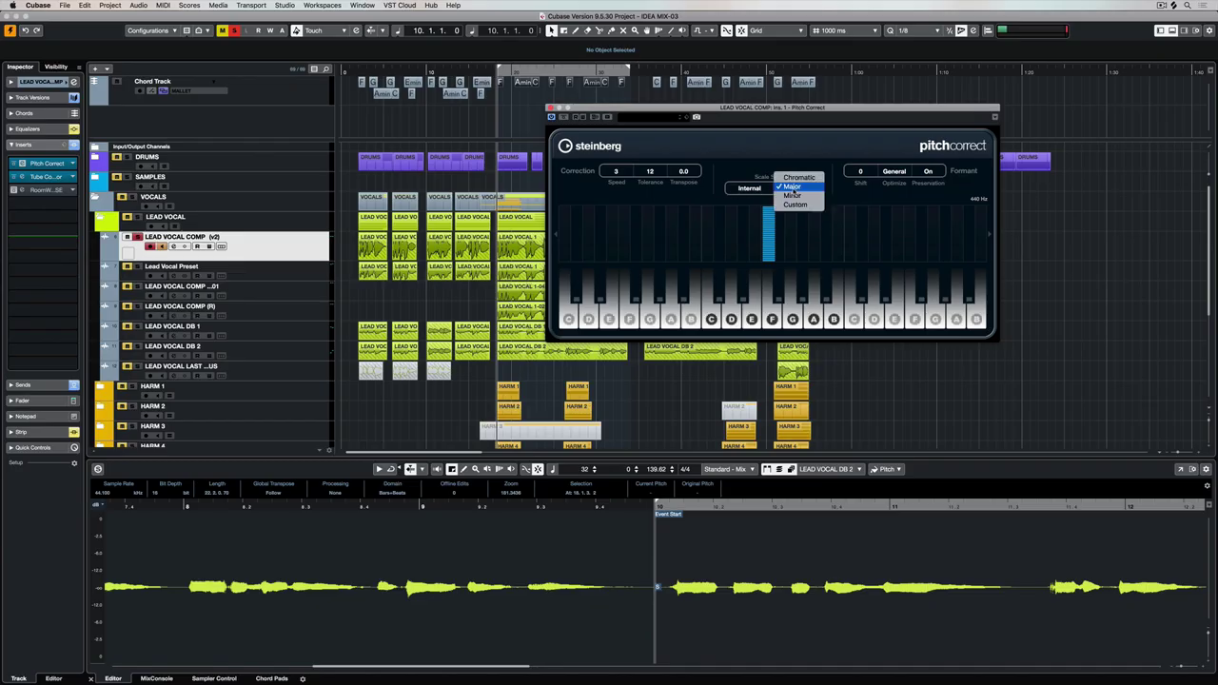
left_click(794, 205)
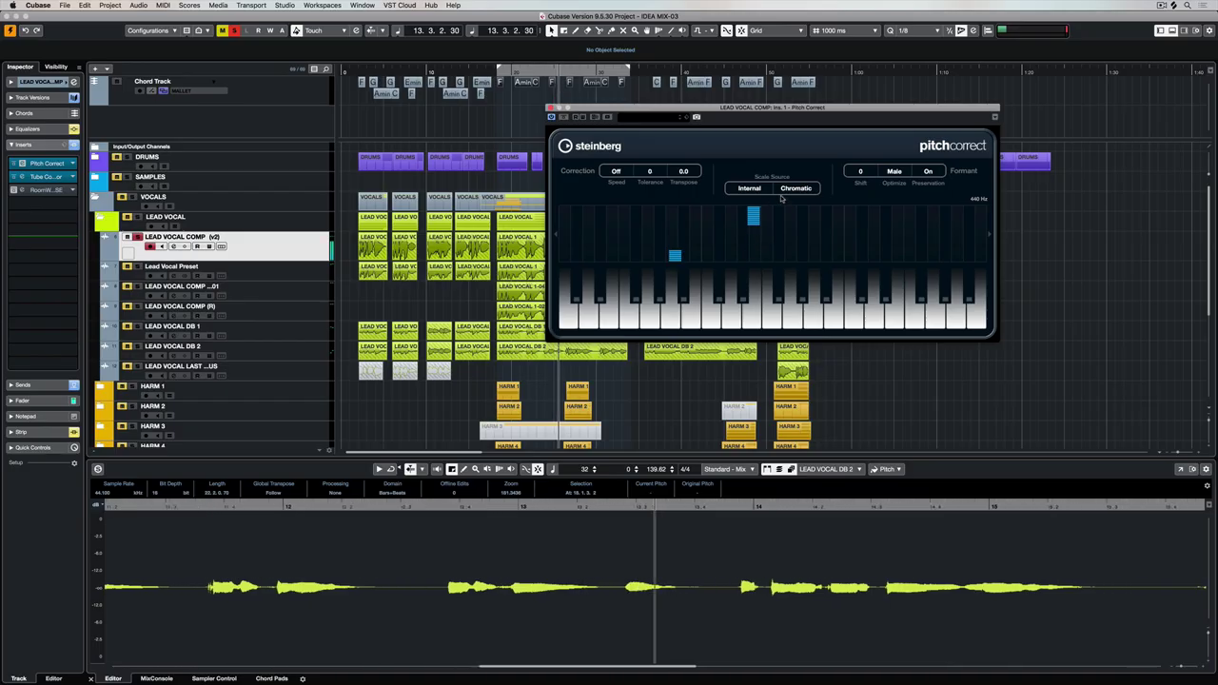
Keep the internal scale source, try a Custom scale type, then return to Chromatic.
left_click(763, 192)
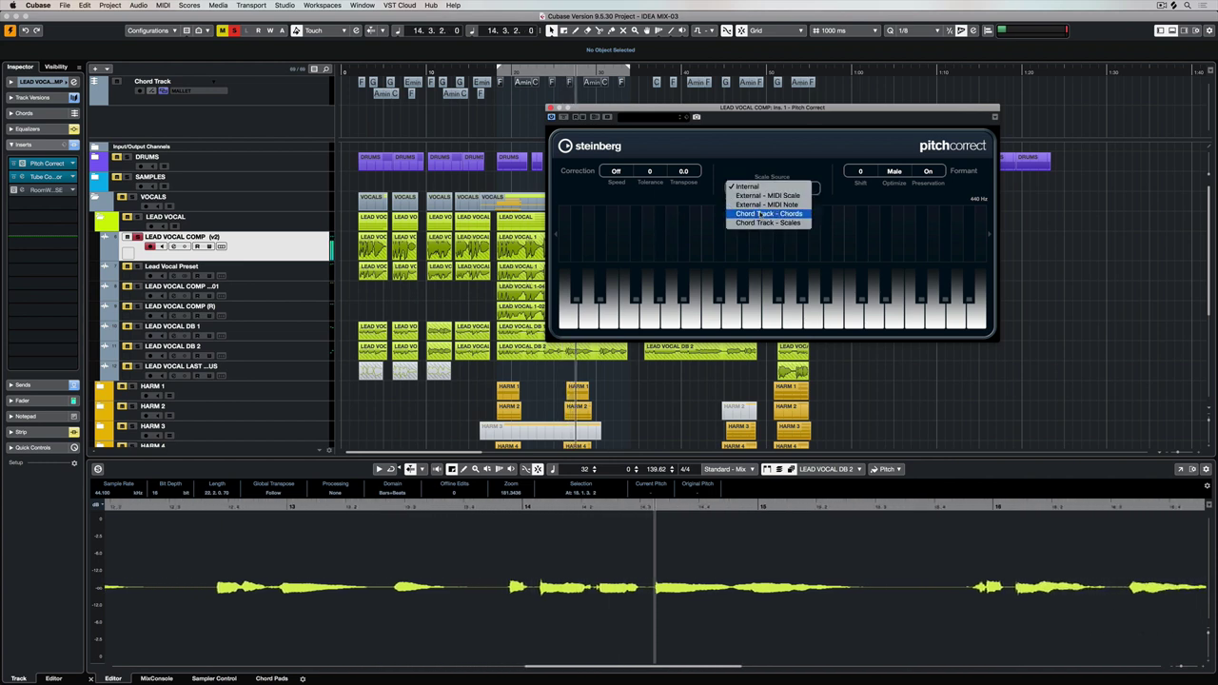
left_click(747, 187)
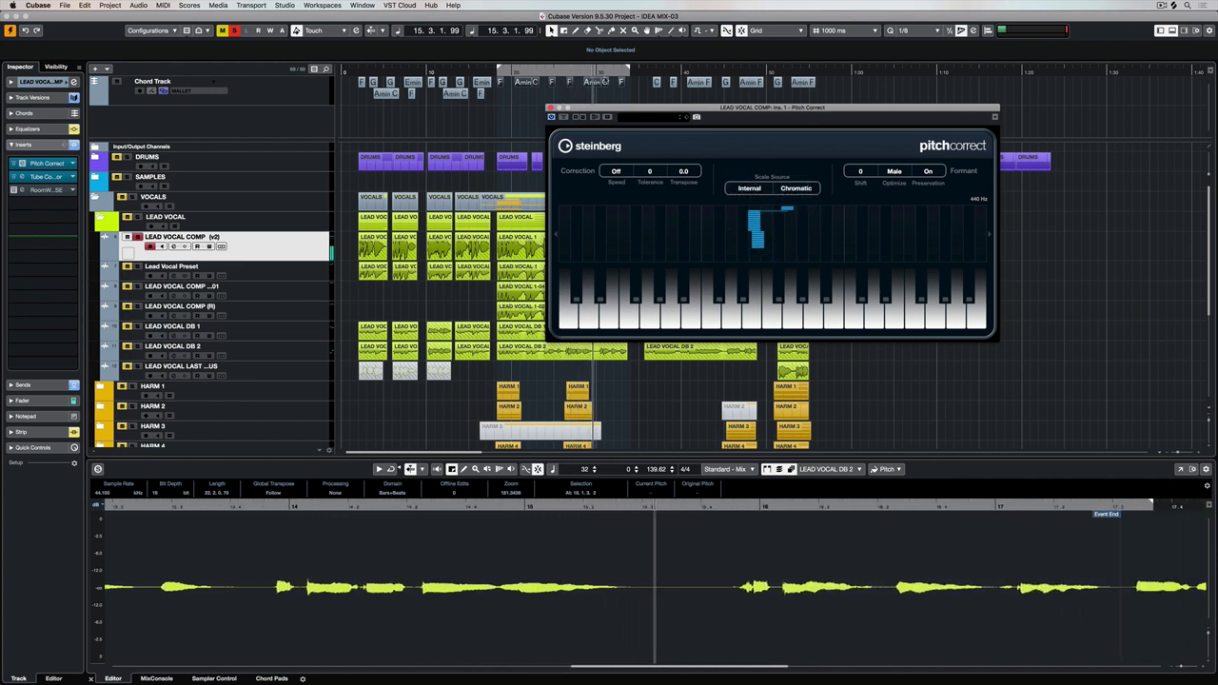
left_click(795, 188)
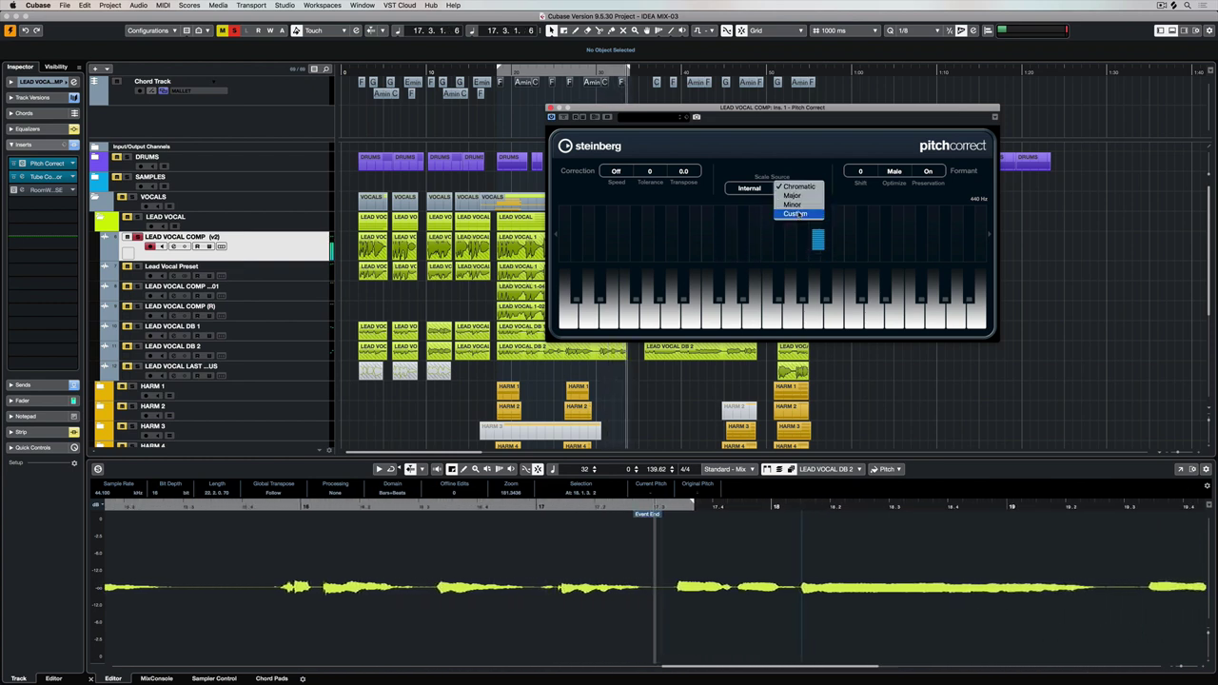
left_click(795, 213)
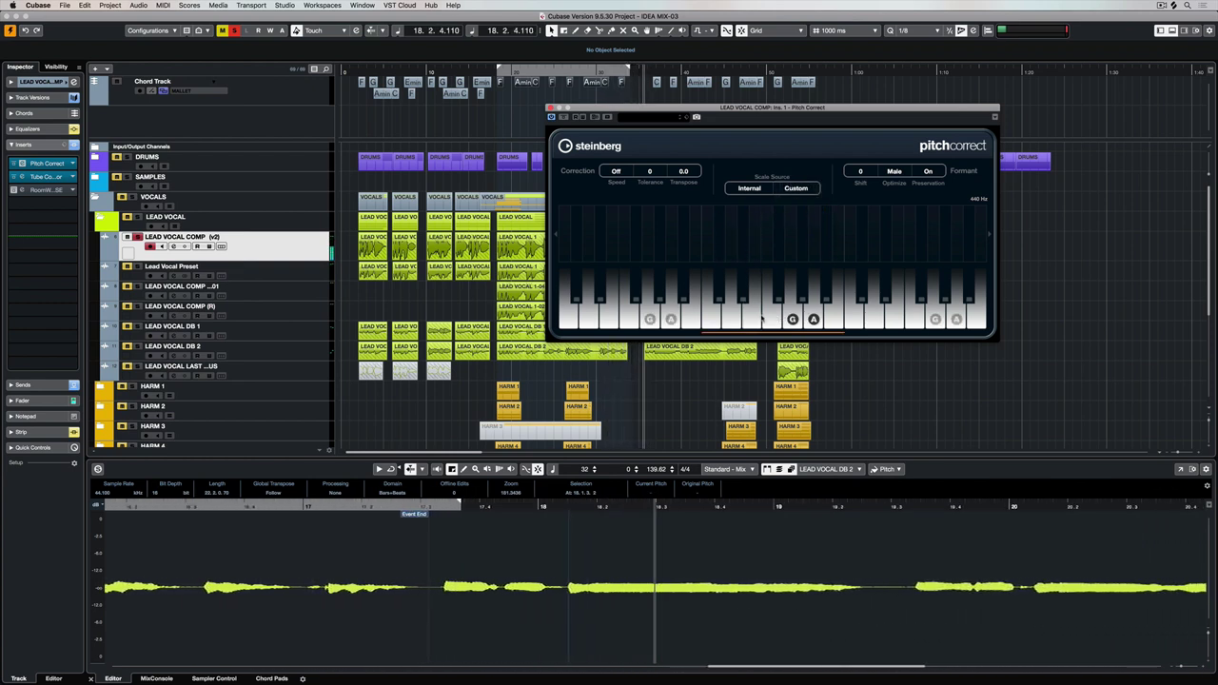
left_click(797, 188)
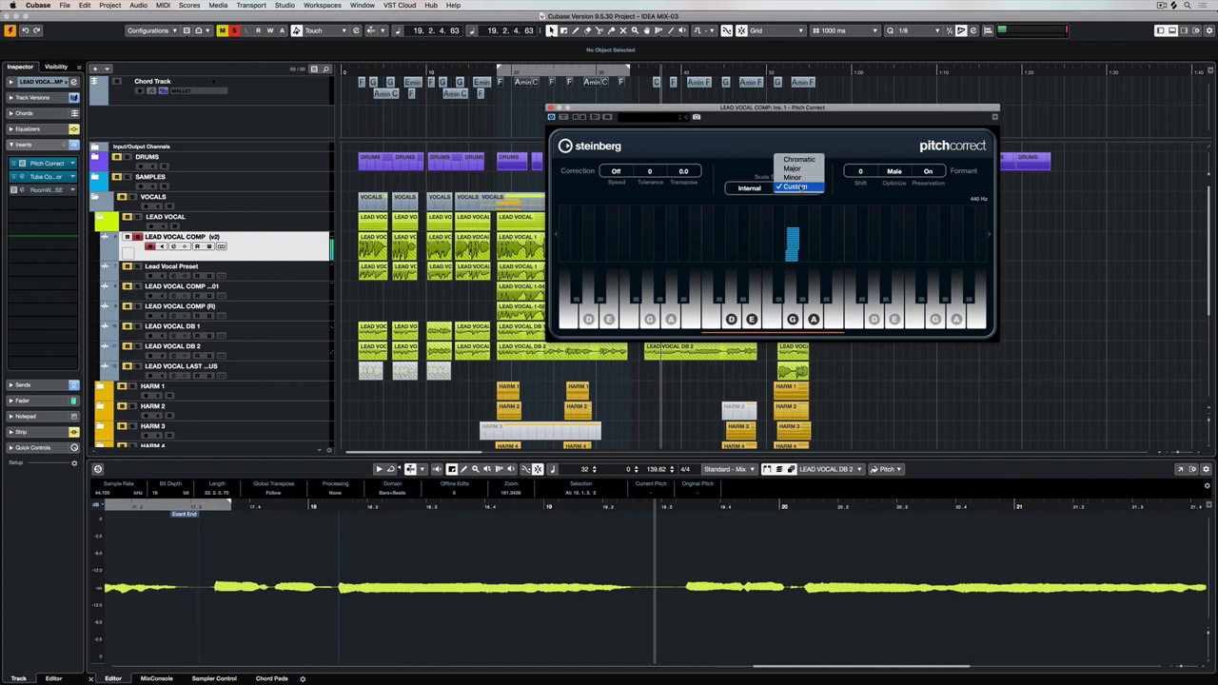
left_click(791, 177)
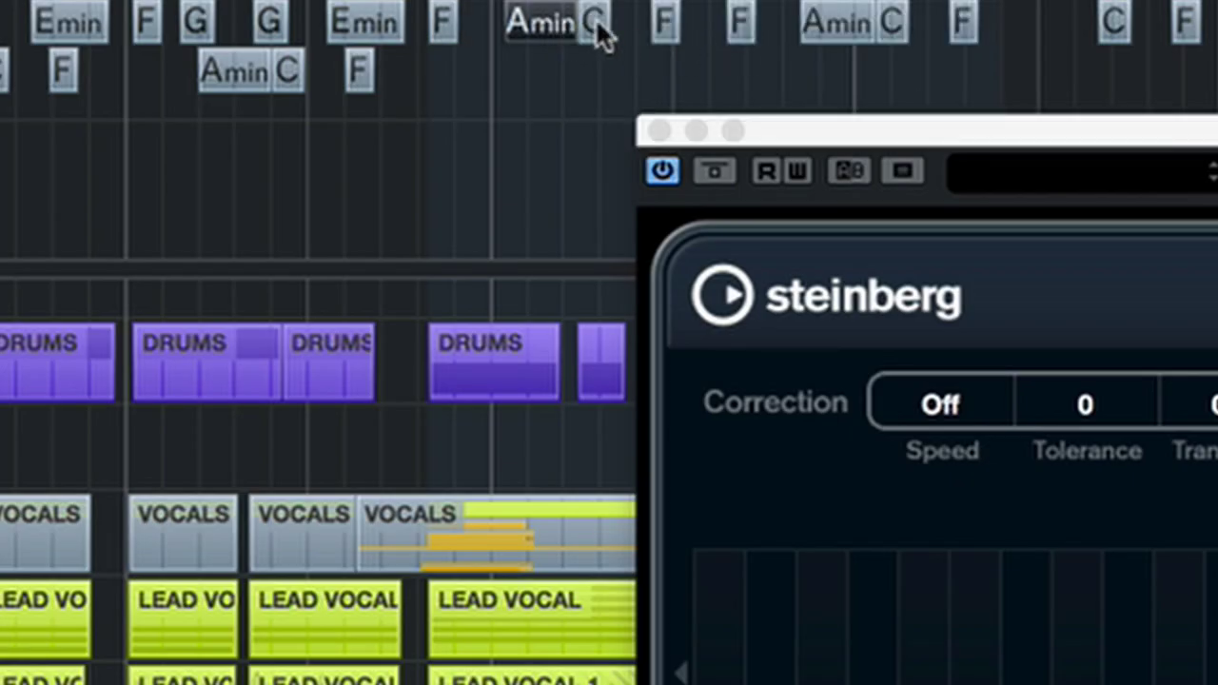
Select the F major chord event on the chord track to display its root and type.
left_click(675, 36)
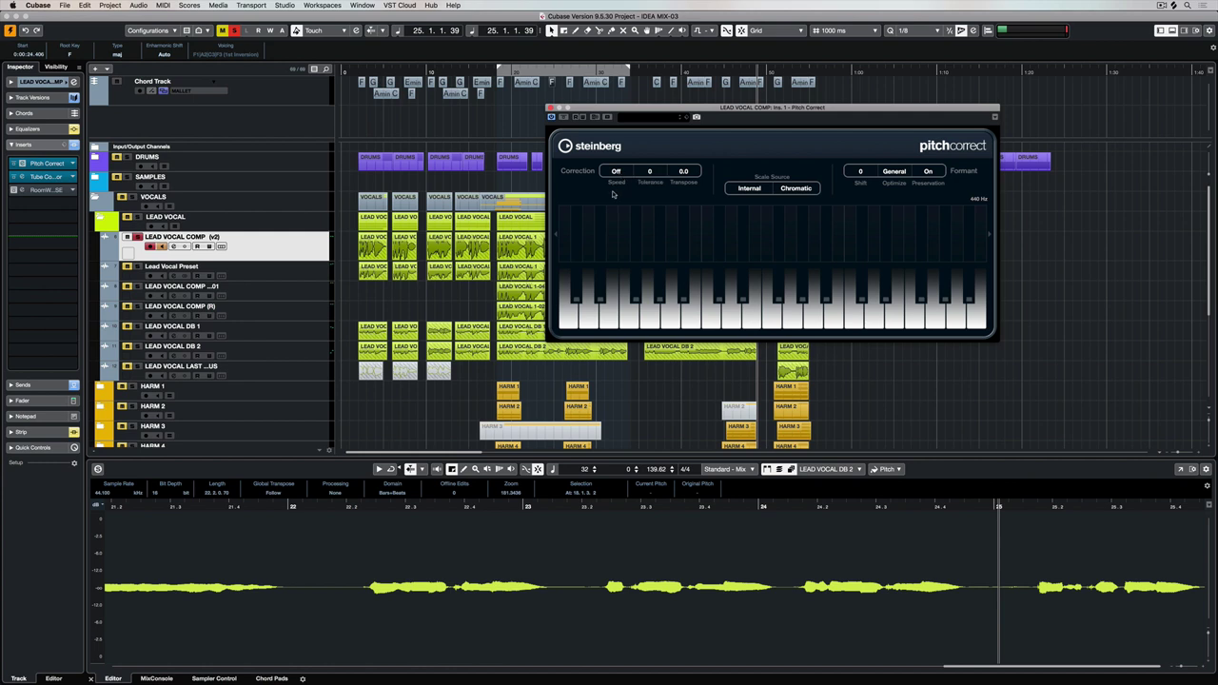
Restart the vocal playback and turn correction Speed up from Off, trying about 65 before settling at 100.
key("space")
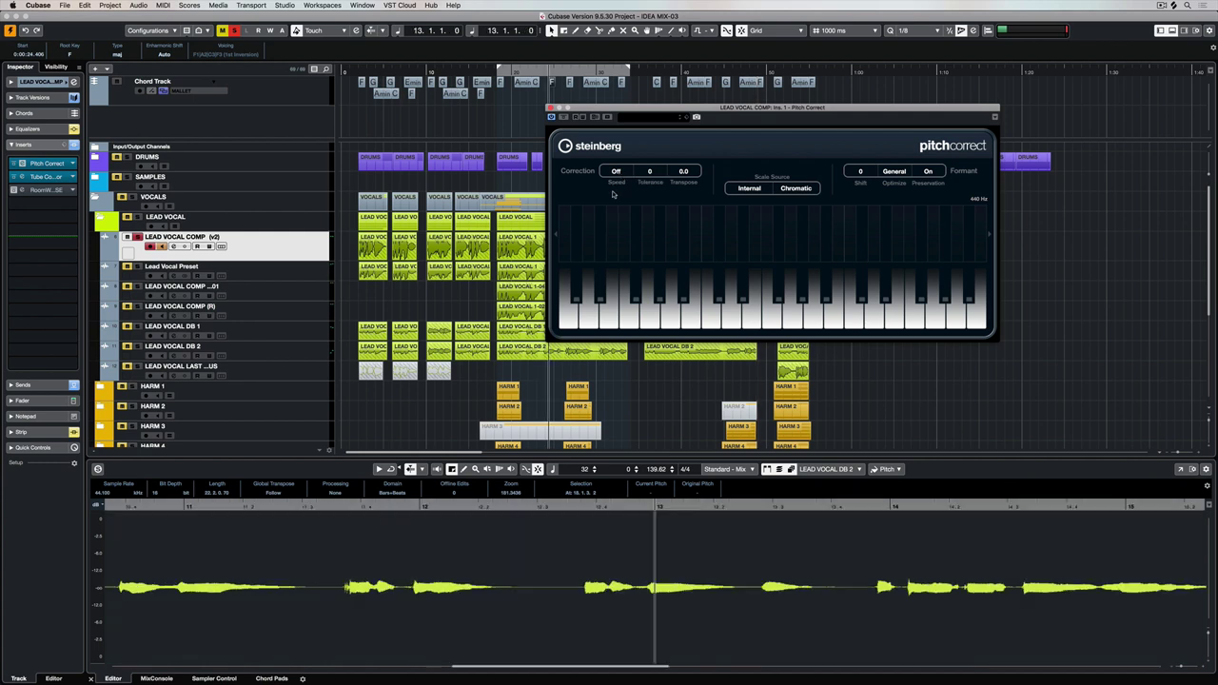
key("space")
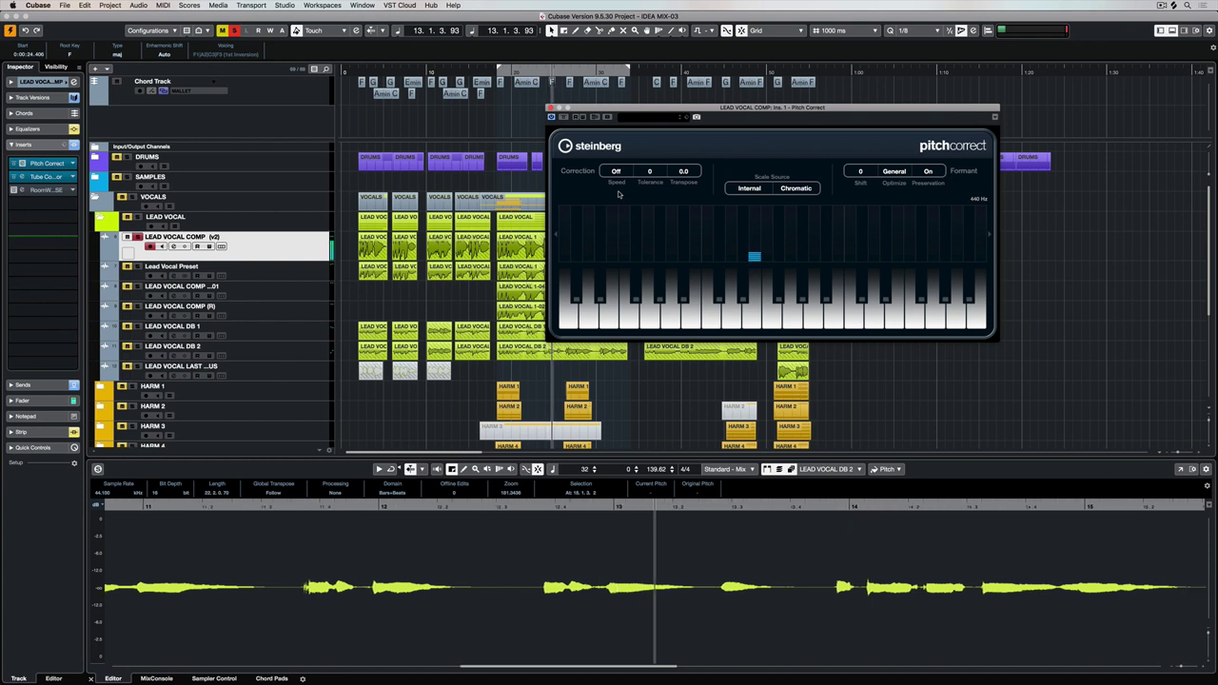
left_click_drag(617, 174, 612, 19)
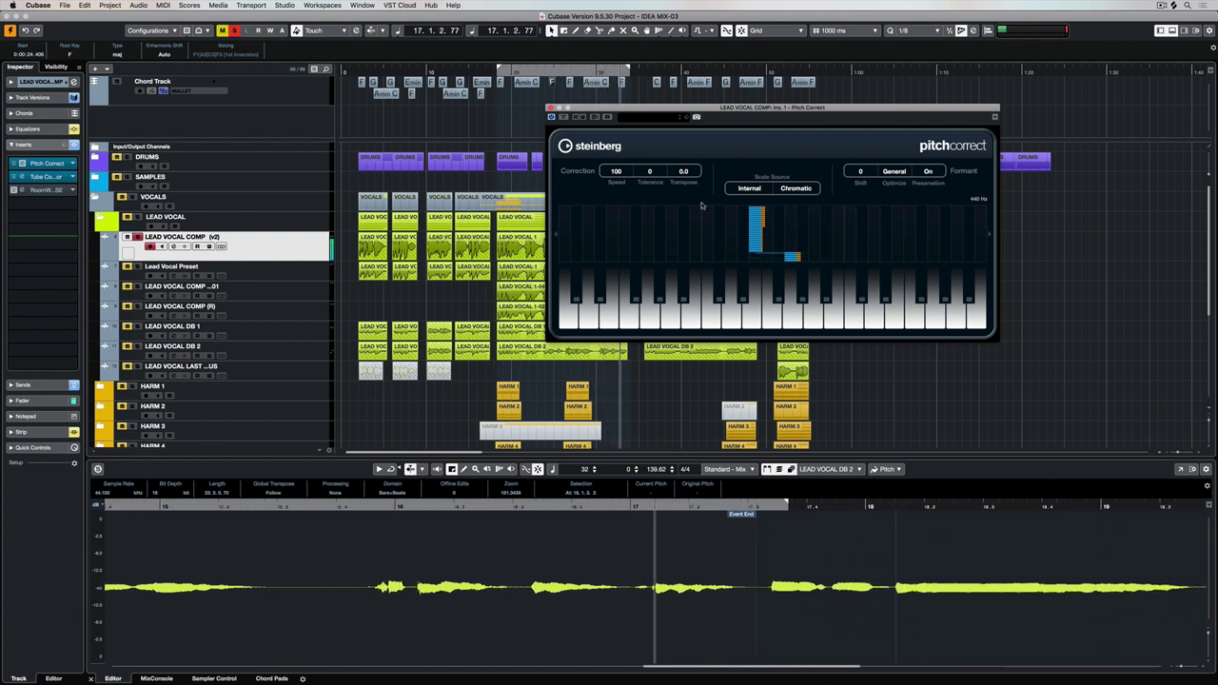
left_click_drag(616, 175, 616, 219)
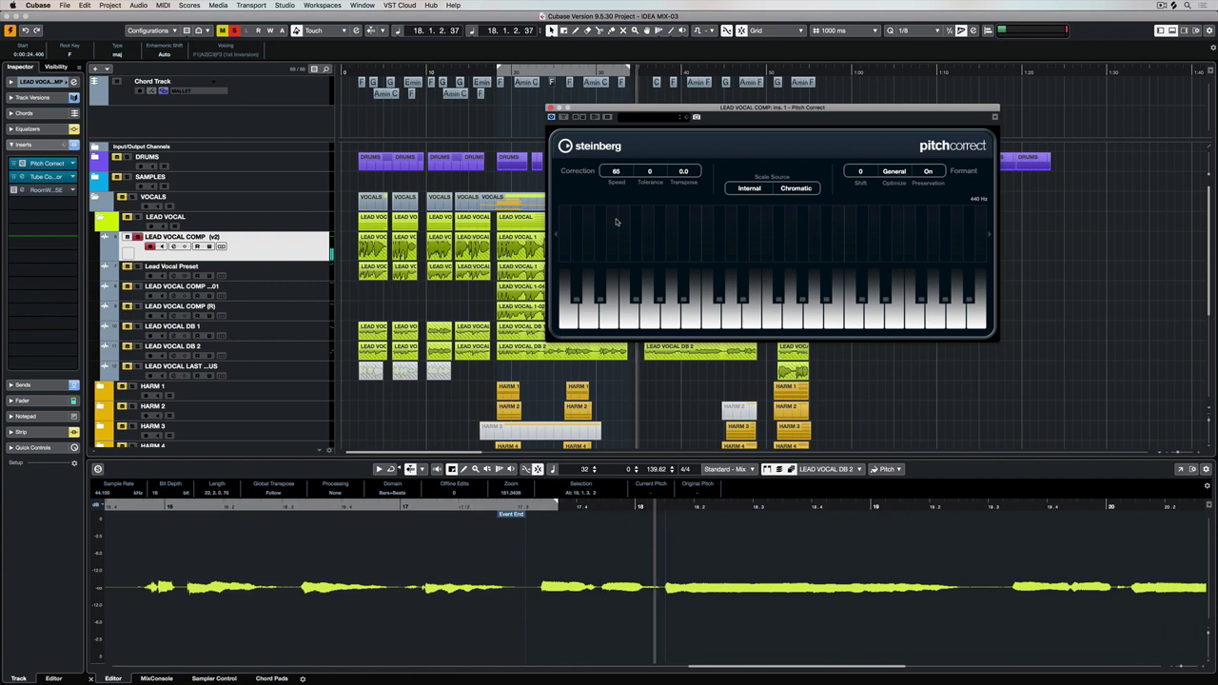
left_click_drag(619, 175, 620, 218)
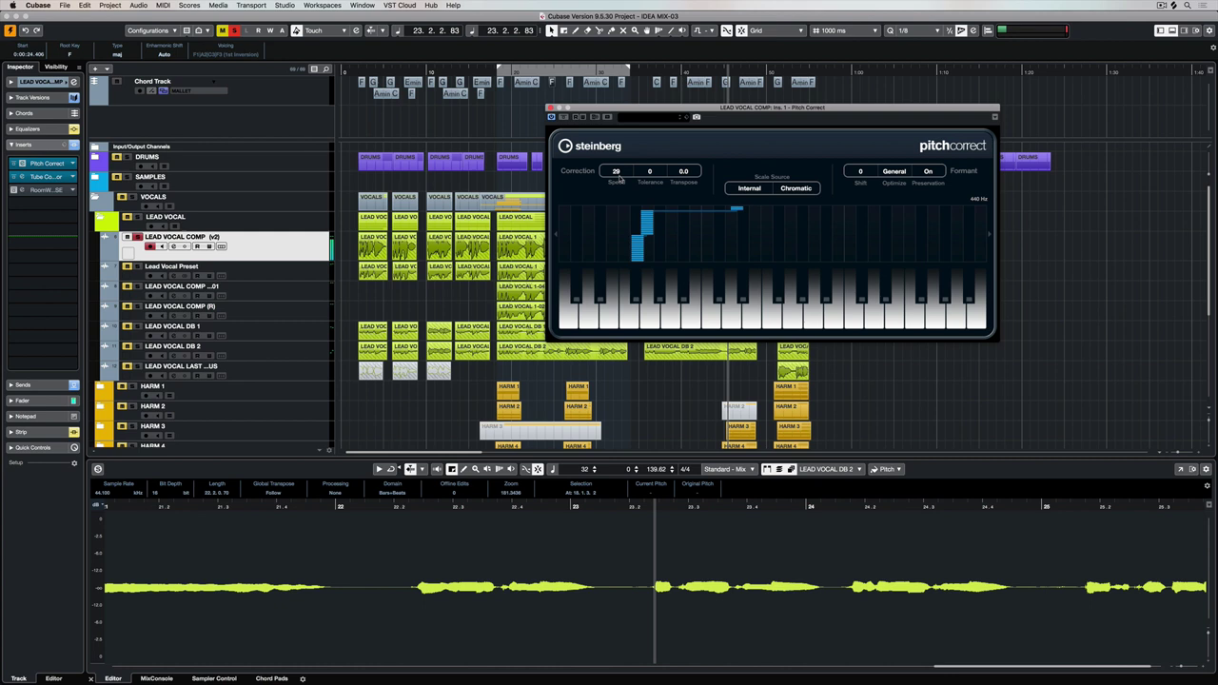
left_click_drag(619, 173, 620, 38)
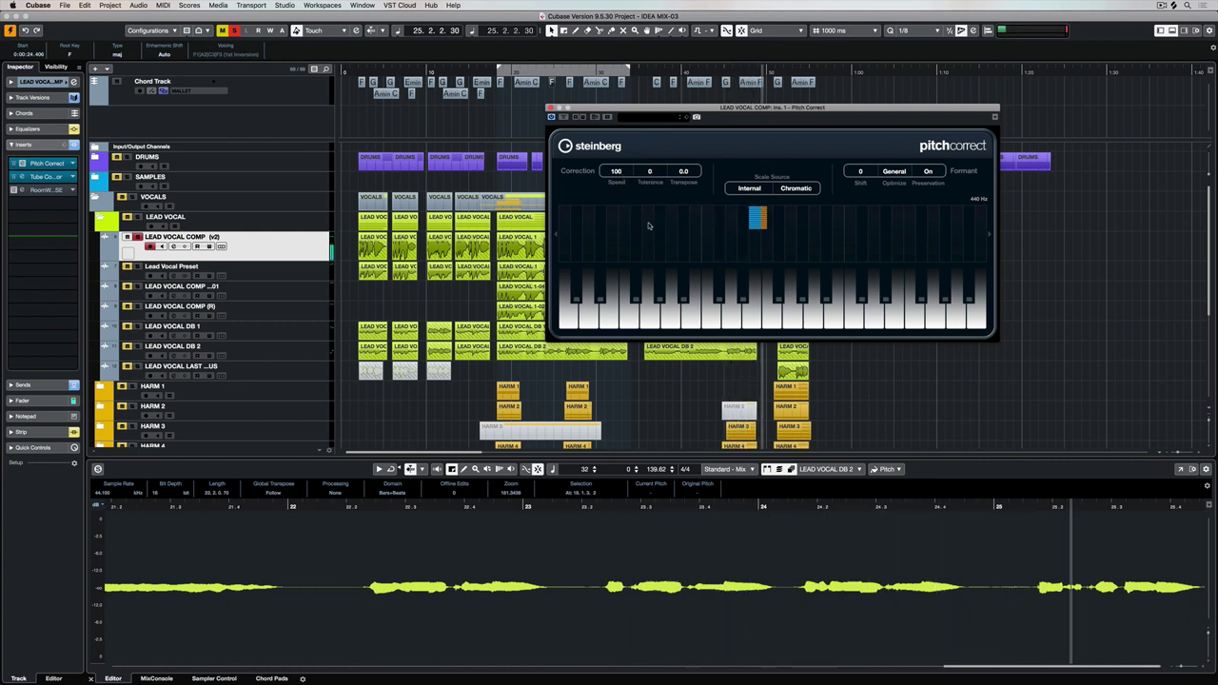
Replay the vocal from bar 13 and raise Tolerance from 0 to 100.
key("space")
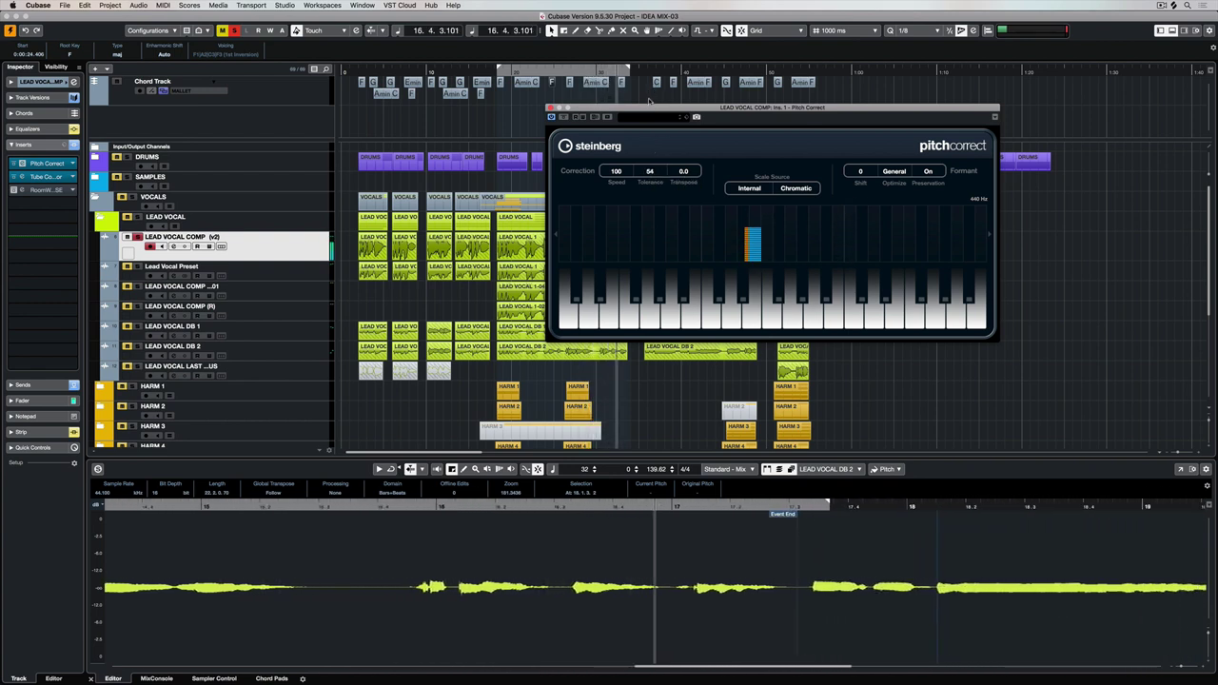
key("space")
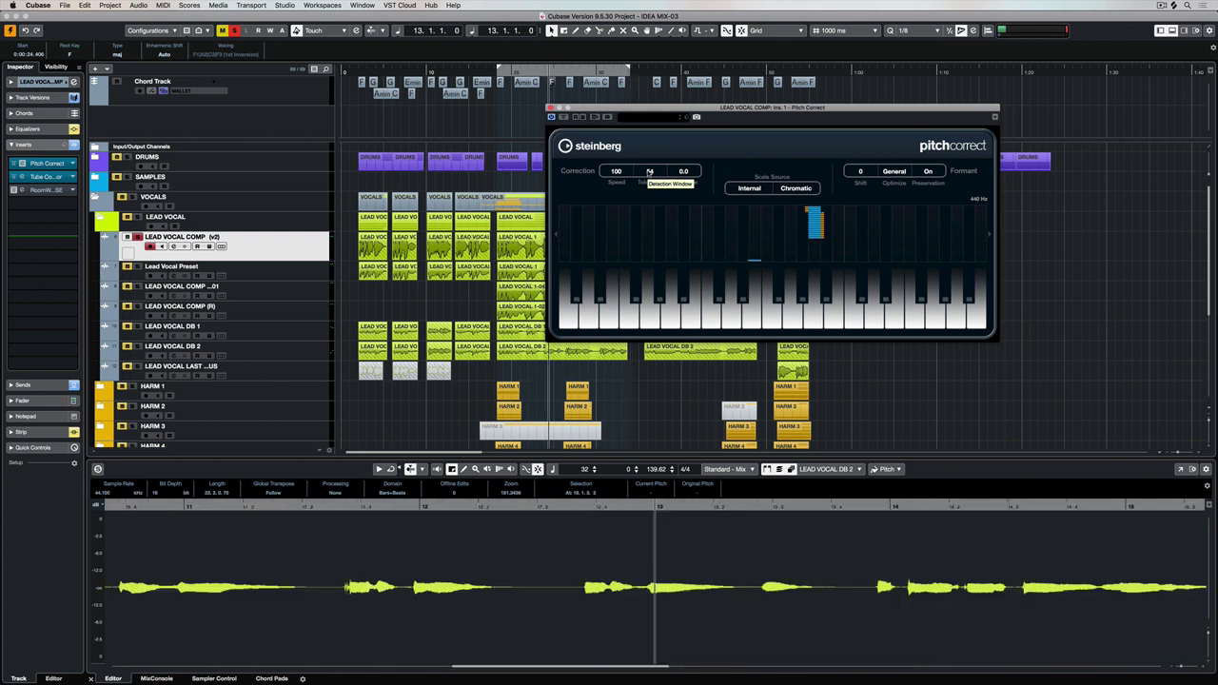
left_click_drag(650, 174, 652, 148)
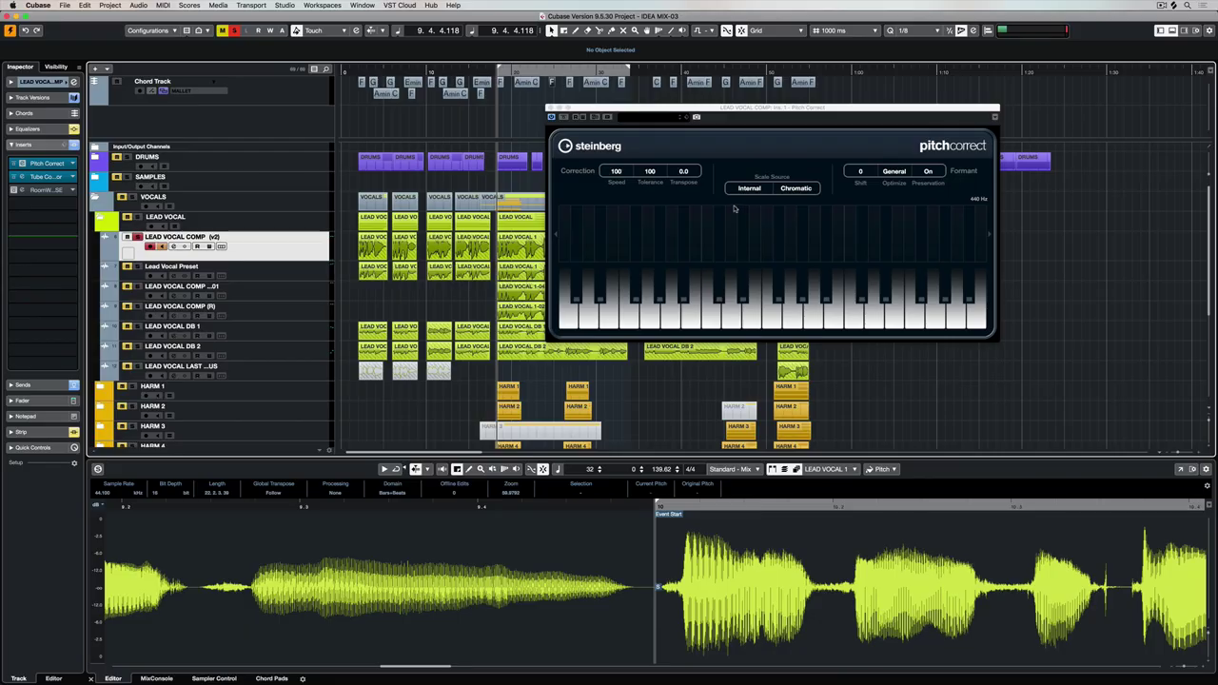
Change the Scale Source type from Chromatic to Major, keeping the key at C.
left_click(789, 189)
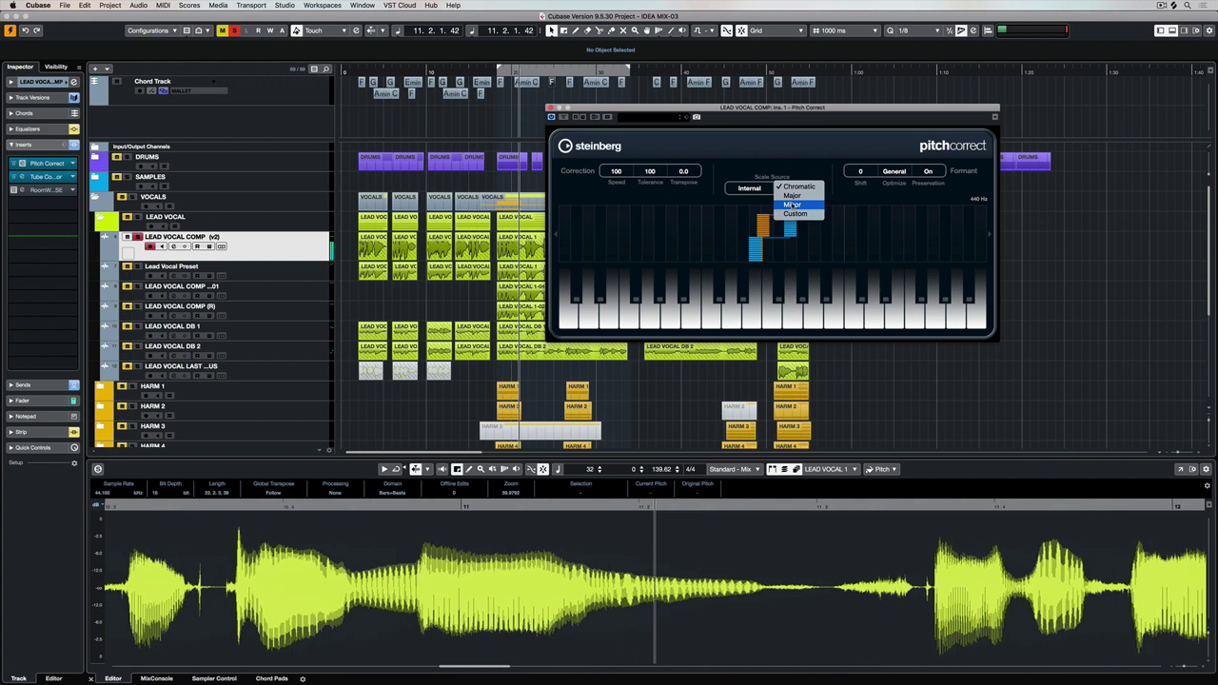
left_click(791, 196)
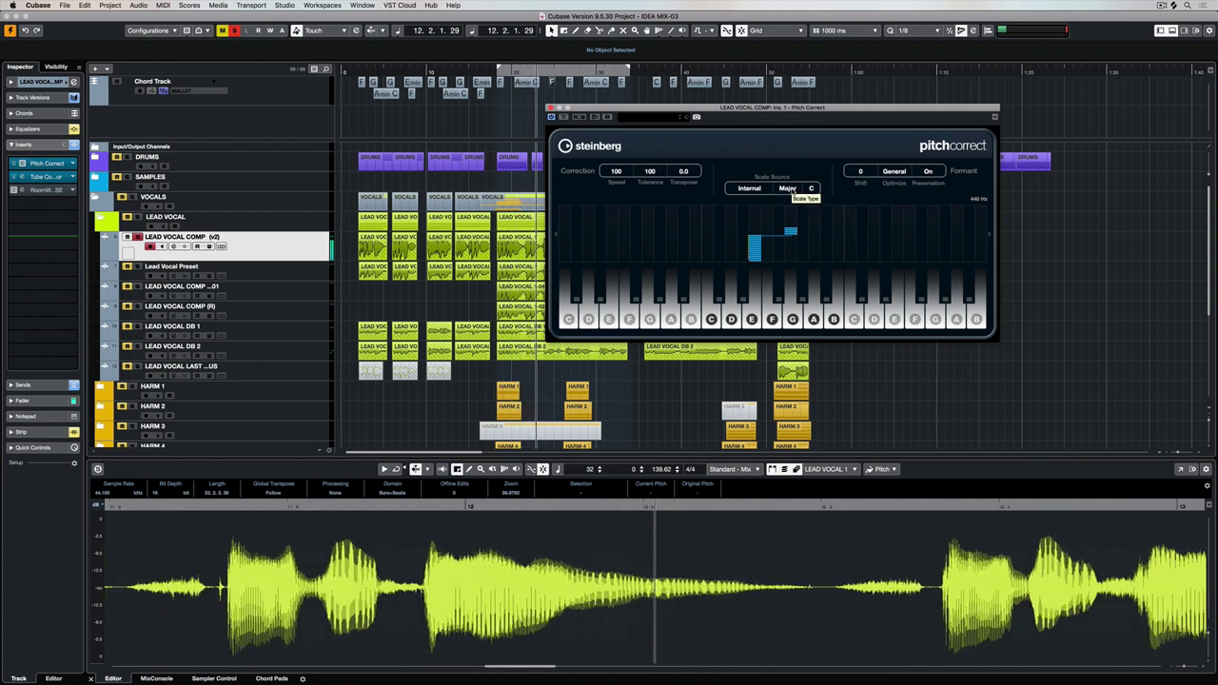
left_click(792, 189)
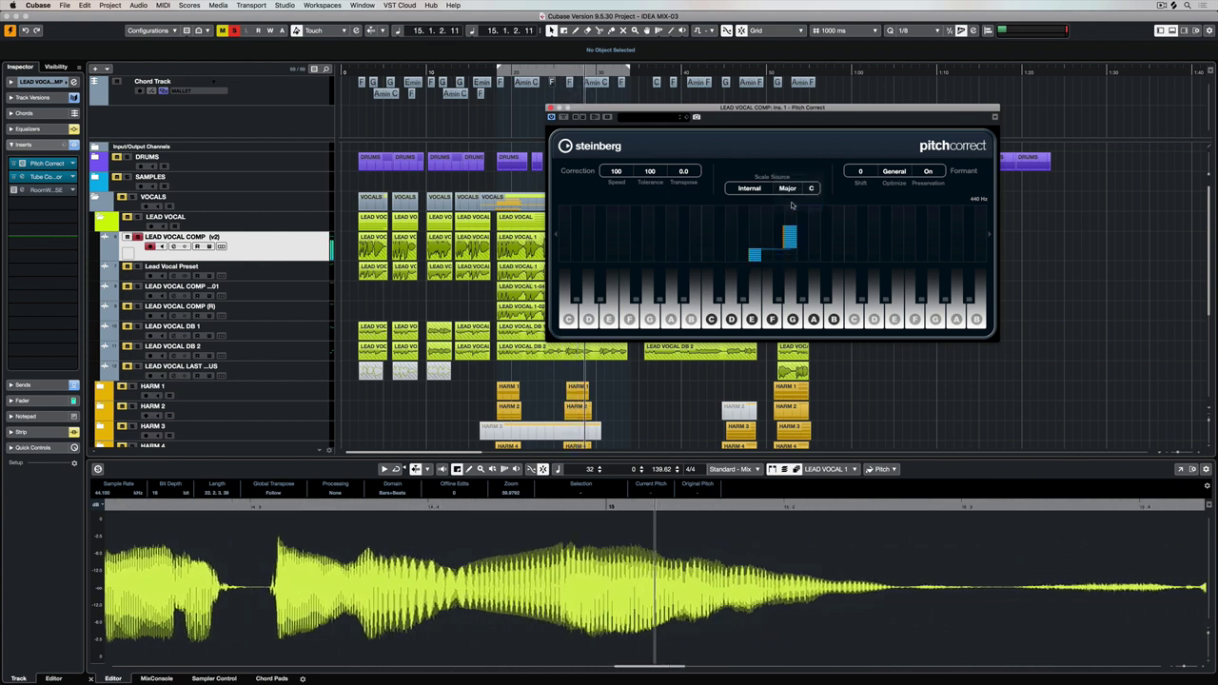
Switch the scale type to Custom and lower correction Speed to about 51.
left_click(791, 204)
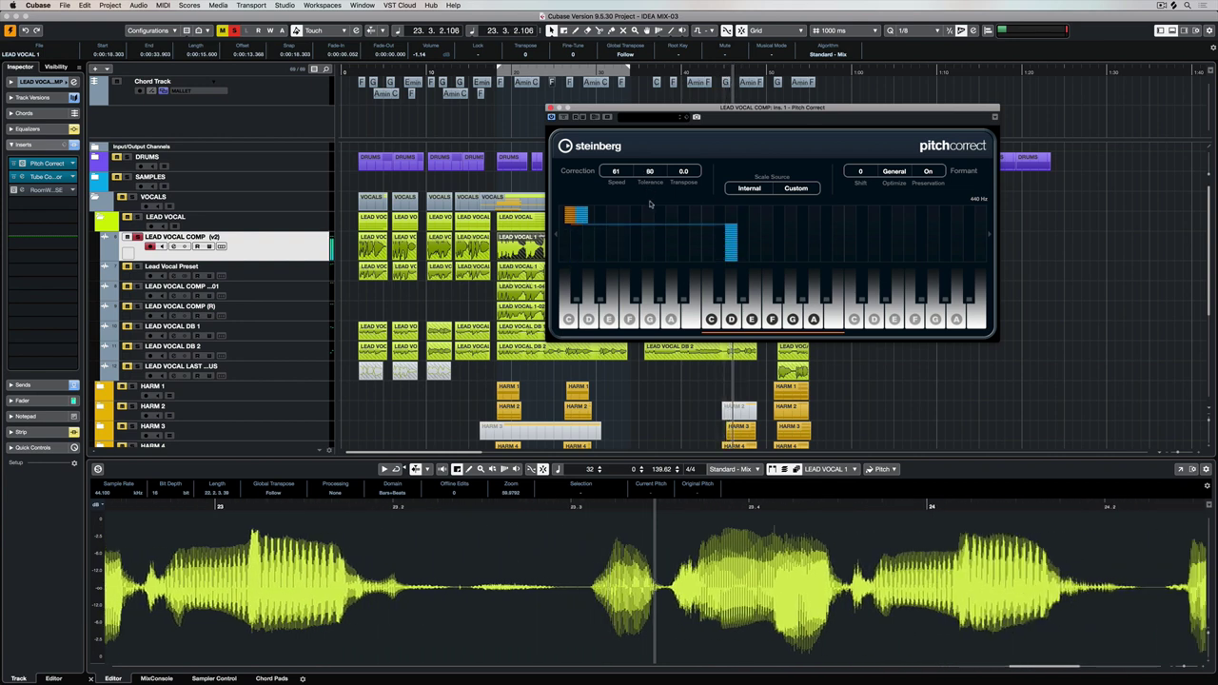
left_click_drag(616, 172, 646, 180)
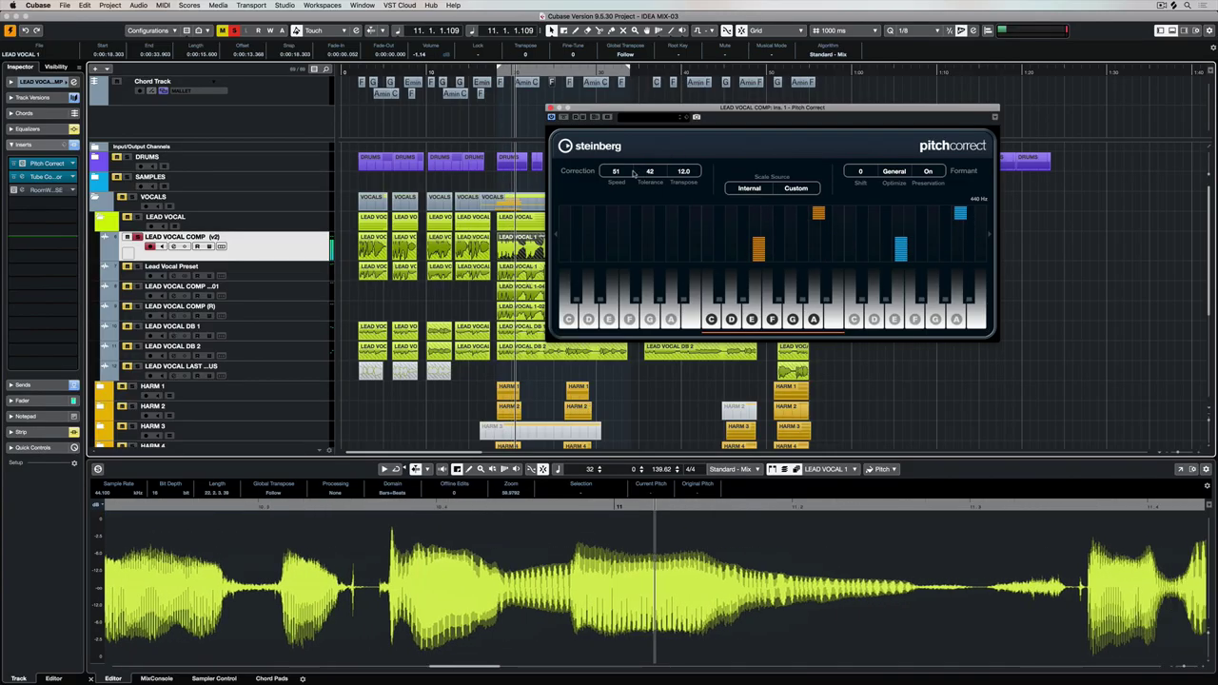
Drag correction Speed and Tolerance up toward their maximum.
left_click_drag(633, 172, 654, 97)
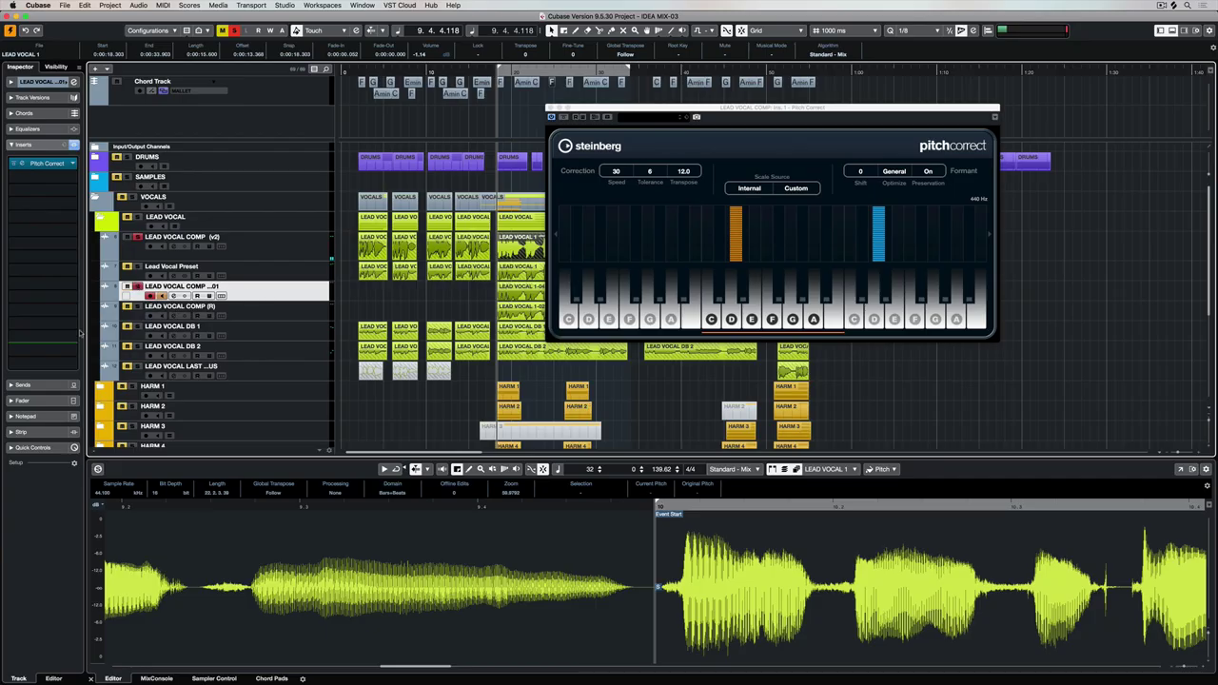
Show the Inspector fader, play, select LEAD VOCAL COMP (v2) and raise its volume to 1.81.
left_click(27, 401)
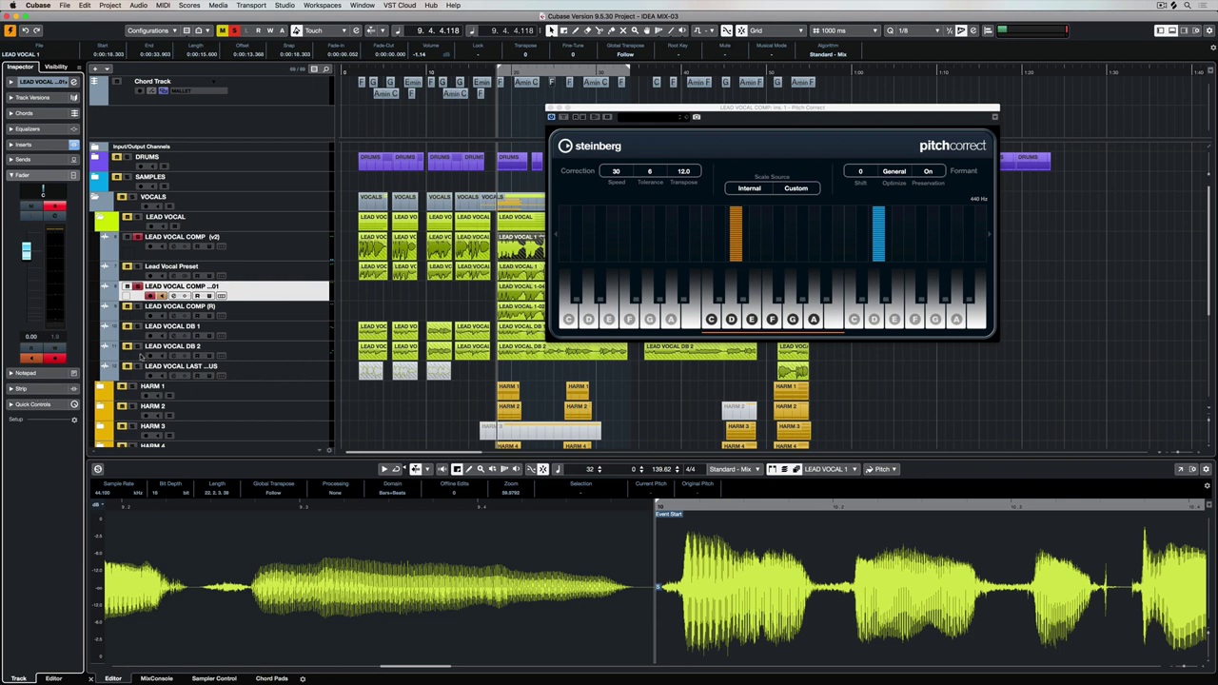
key("space")
left_click(209, 245)
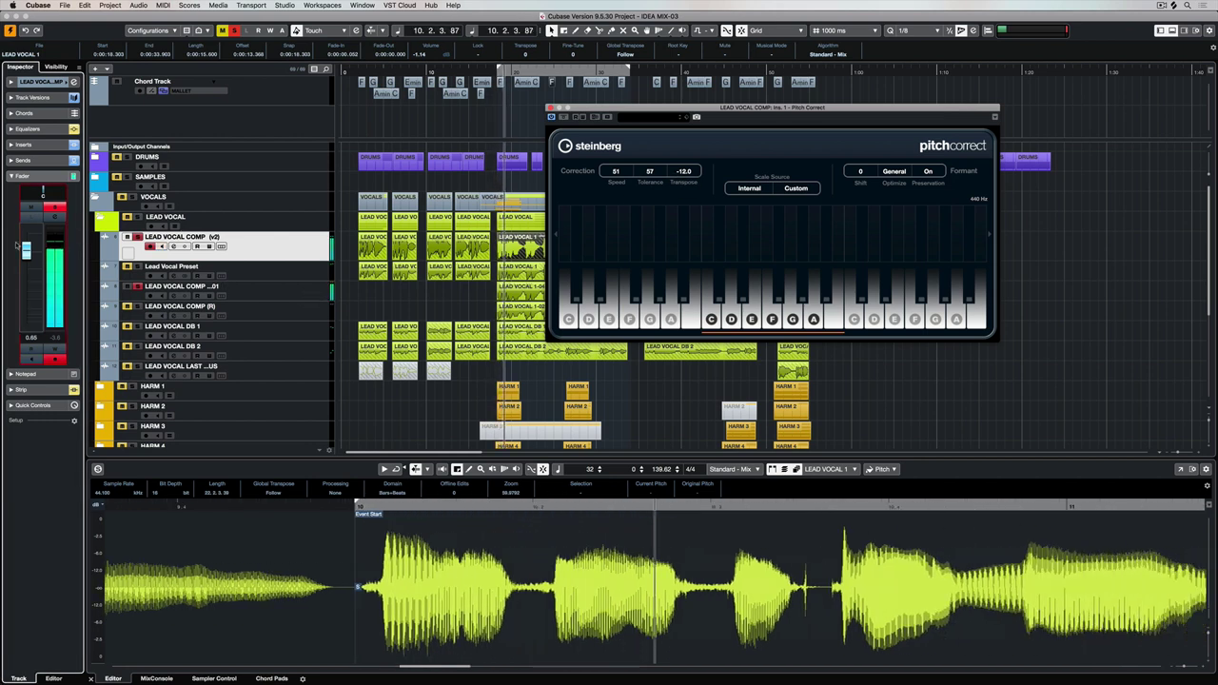
left_click_drag(26, 250, 25, 247)
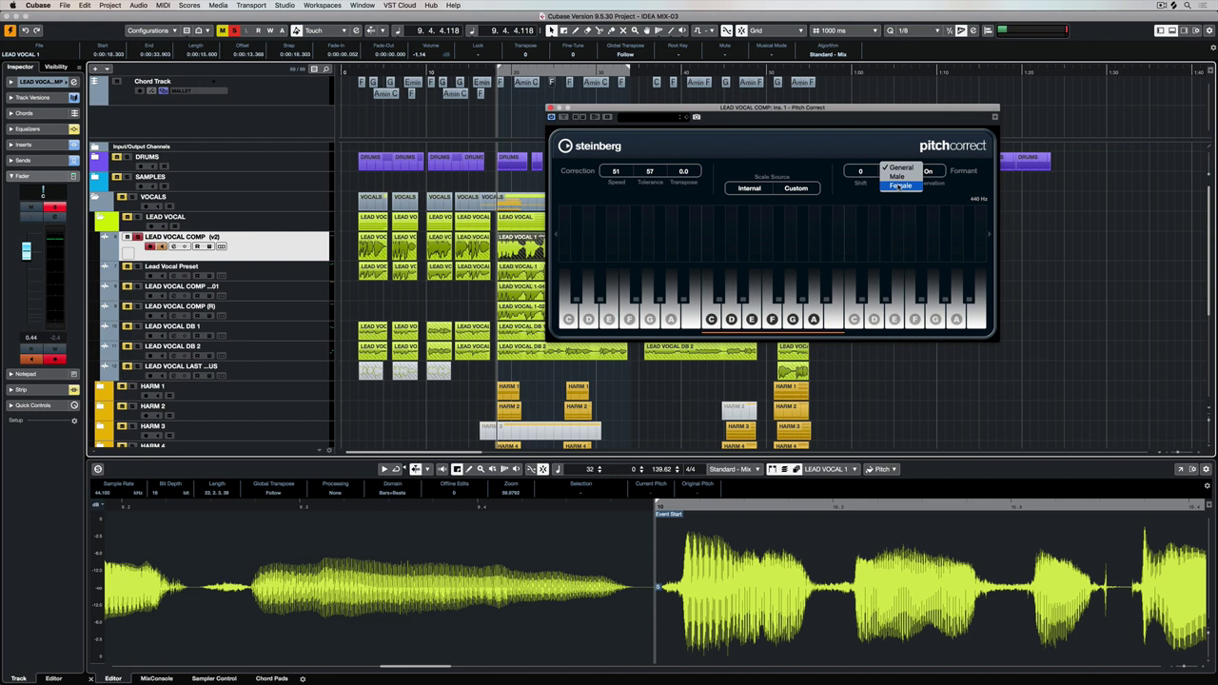
While playing, lower the formant Shift to about -12, then nudge it by scrolling, ending at -19.
key("space")
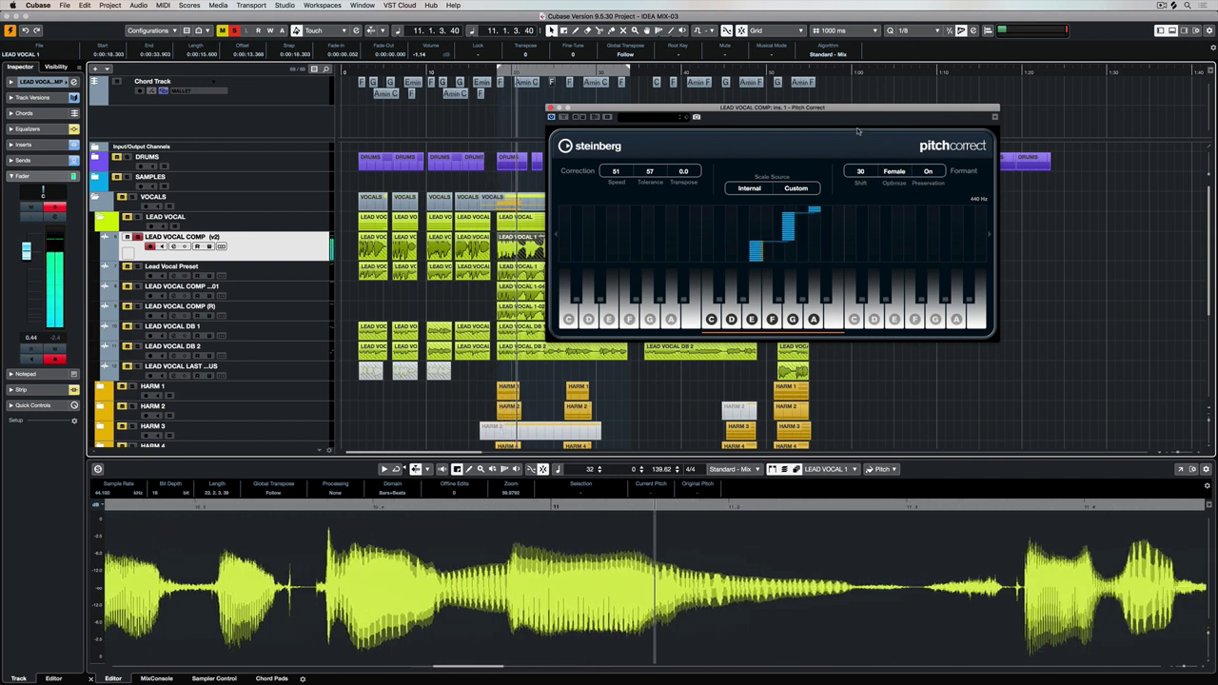
left_click_drag(860, 172, 860, 241)
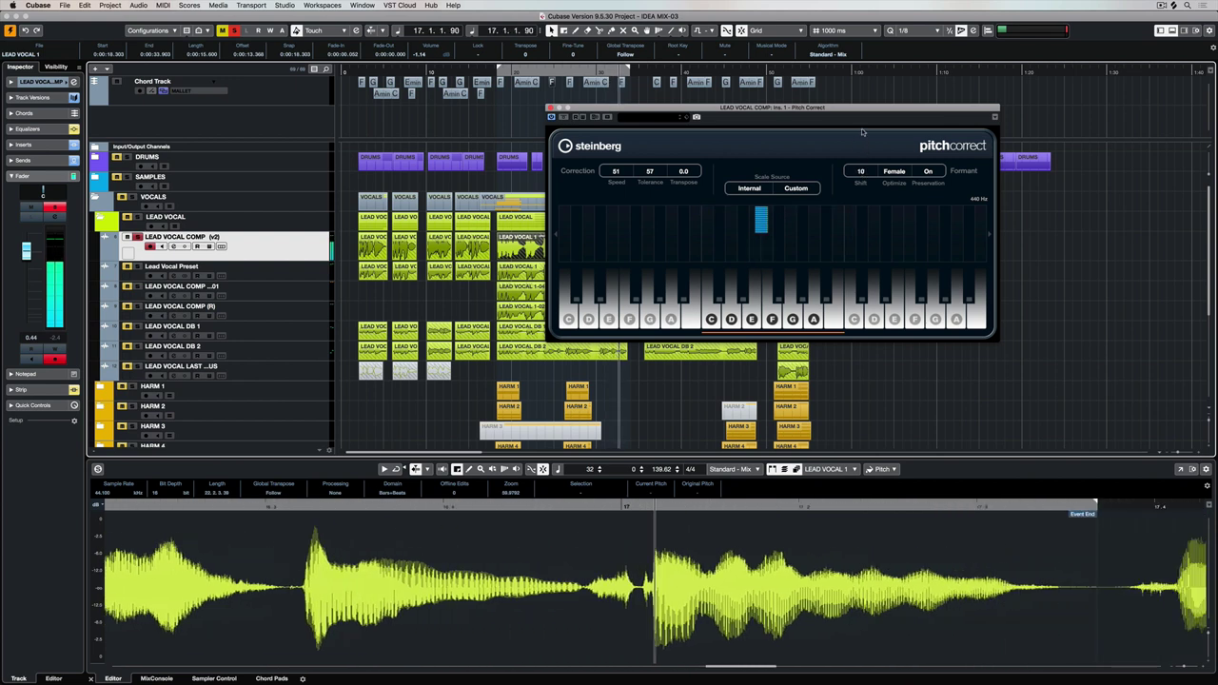
scroll(860, 173, "up", 10)
scroll(861, 172, "up", 5)
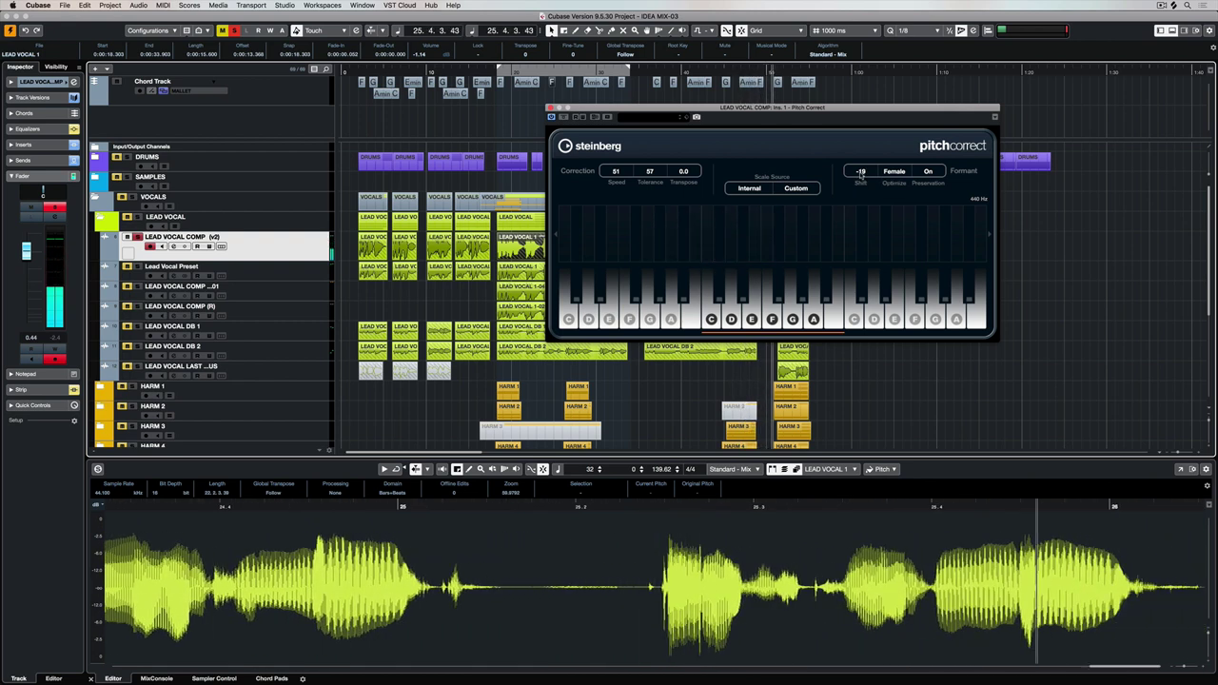
Sweep the formant Shift up from -10 to about 47, then down to around -28.
left_click_drag(861, 174, 858, 118)
left_click_drag(863, 173, 861, 148)
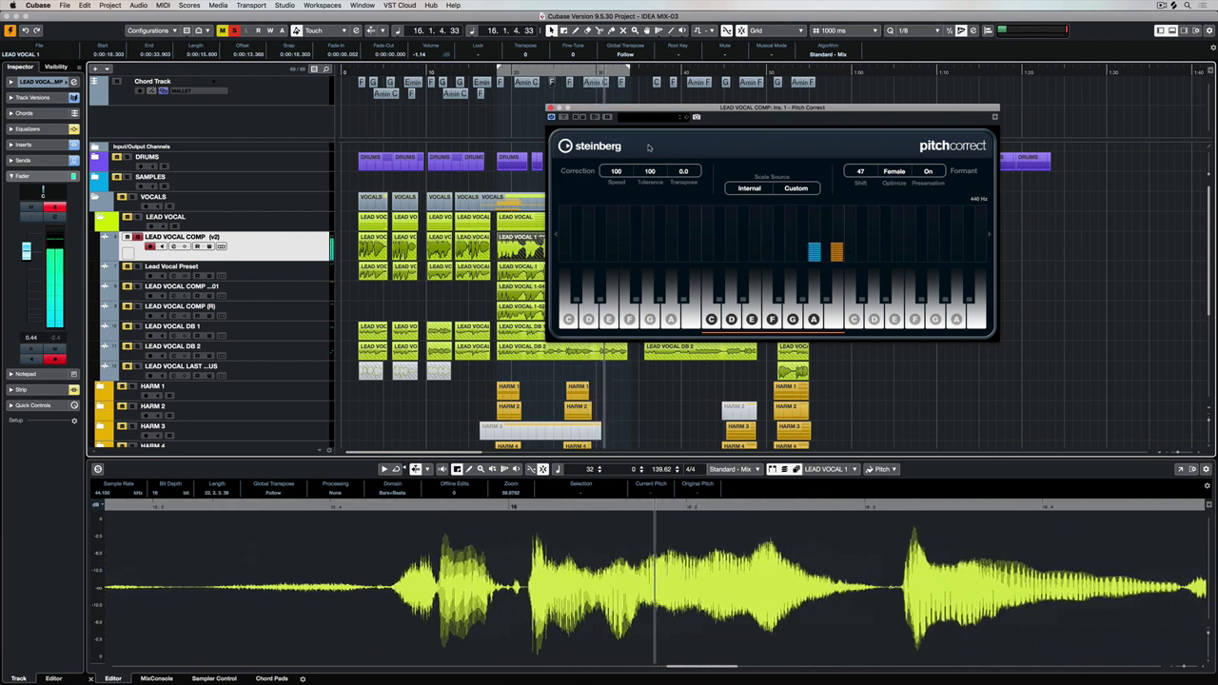
left_click_drag(860, 172, 861, 275)
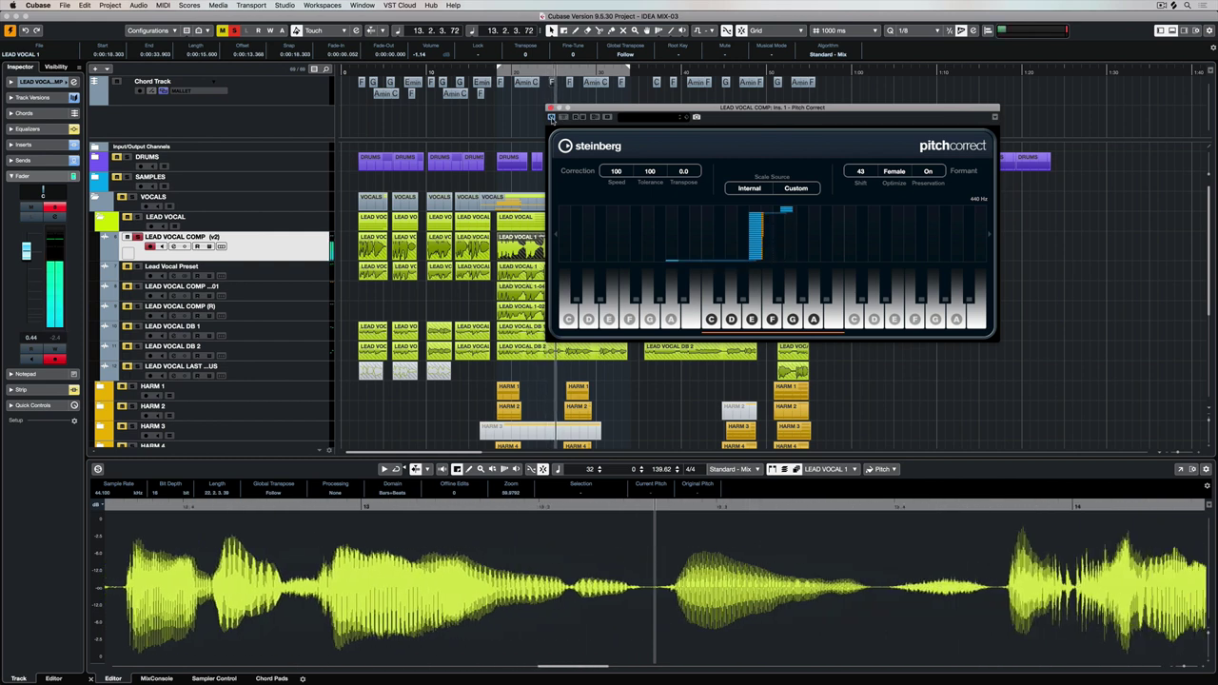
Open the Pitch Correct preset browser.
left_click(647, 118)
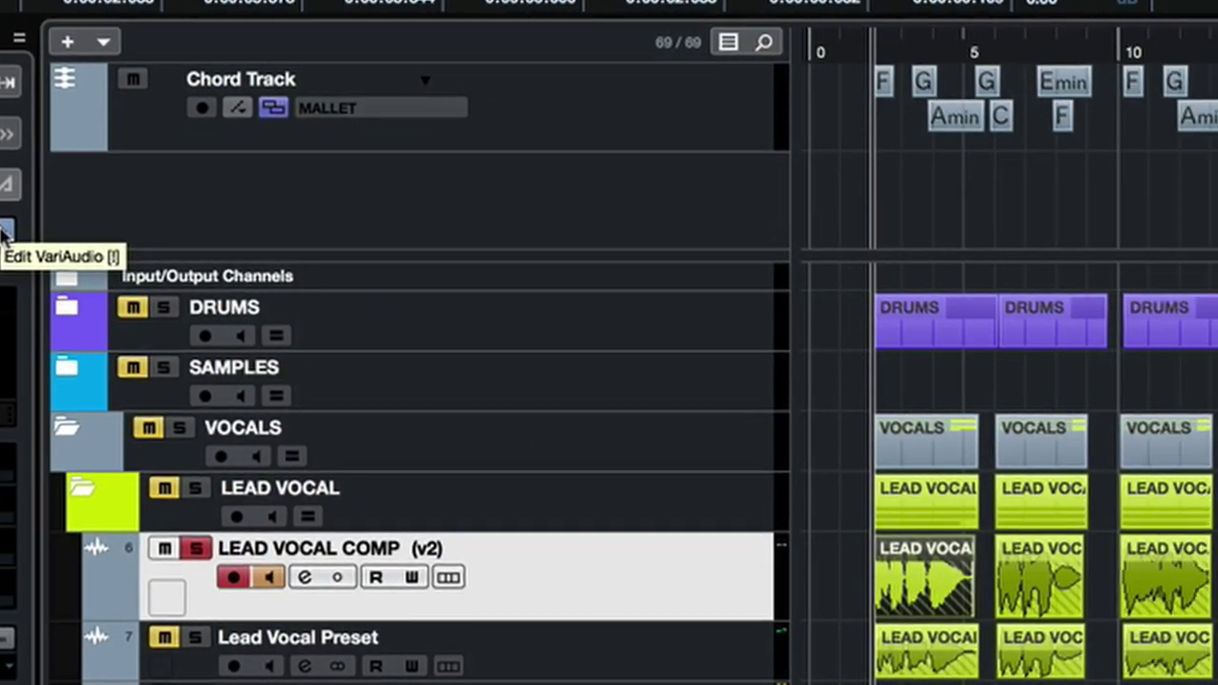
Enable VariAudio editing, move the E3 note up to F3, then shift the selected note down to C#3.
left_click(201, 234)
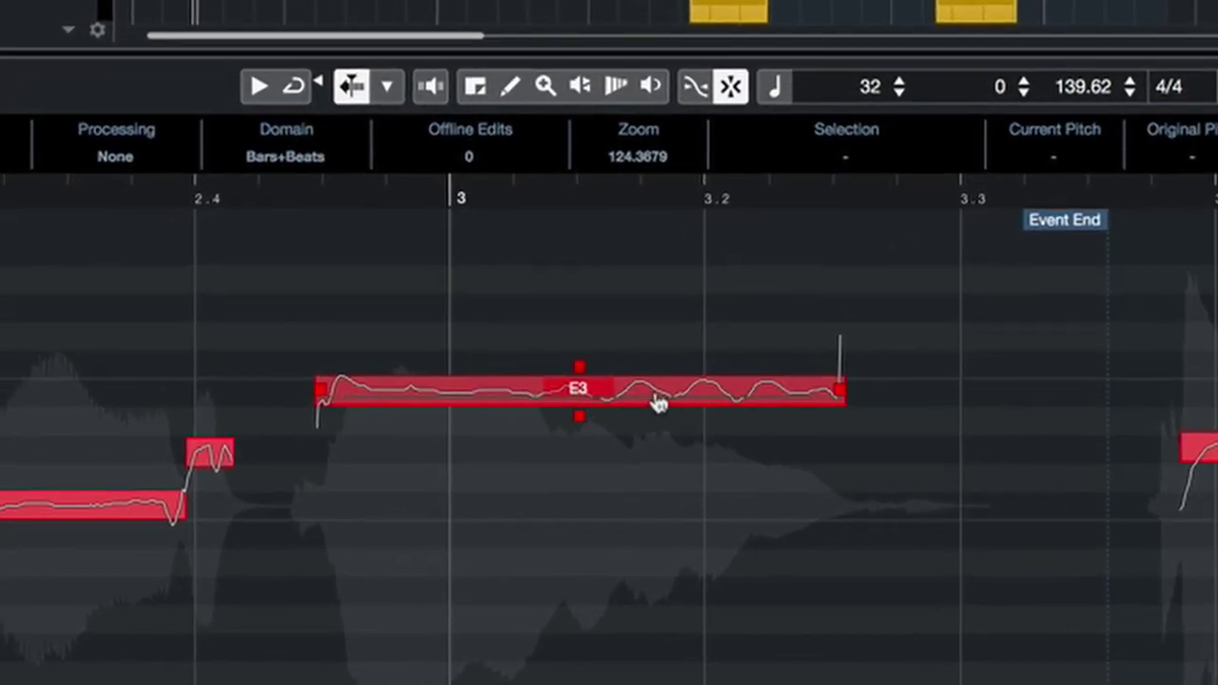
left_click_drag(669, 401, 674, 343)
left_click_drag(709, 410, 702, 438)
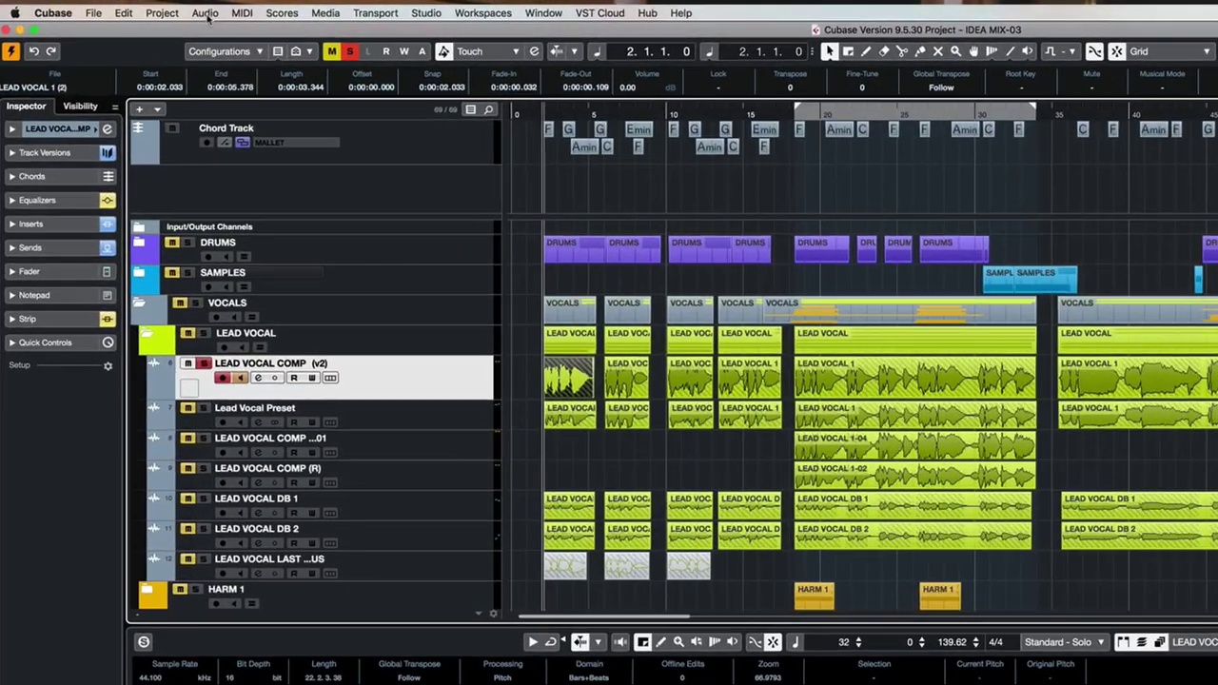
Generate three harmony voices from the lead vocal with 79% vibrato reduction.
left_click(182, 9)
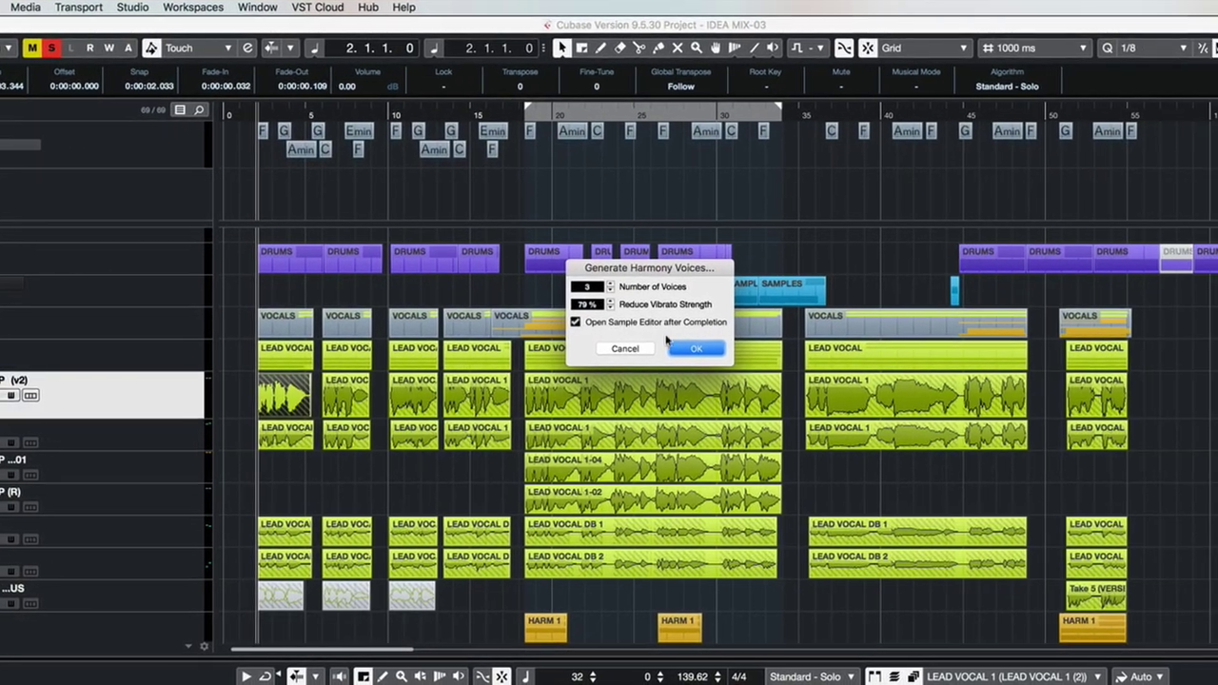
left_click(697, 349)
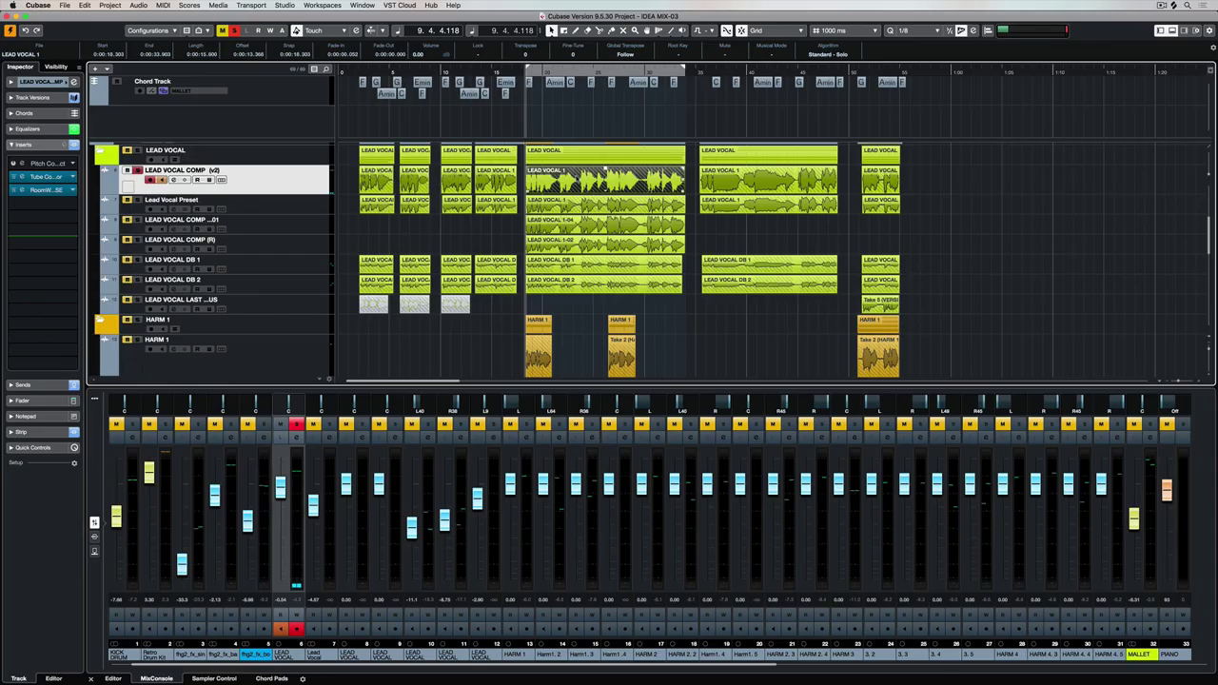
Select the long LEAD VOCAL 1 event and show its VariAudio options in the lower-zone editor.
key("Return")
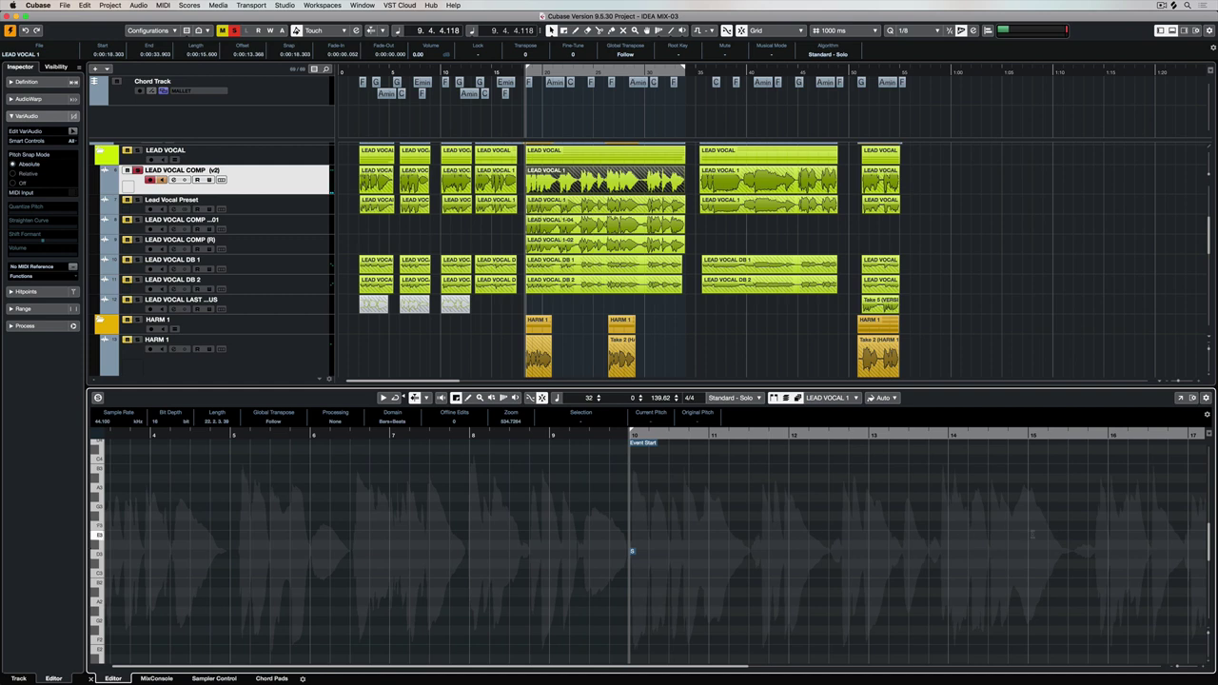
left_click_drag(1052, 527, 629, 526)
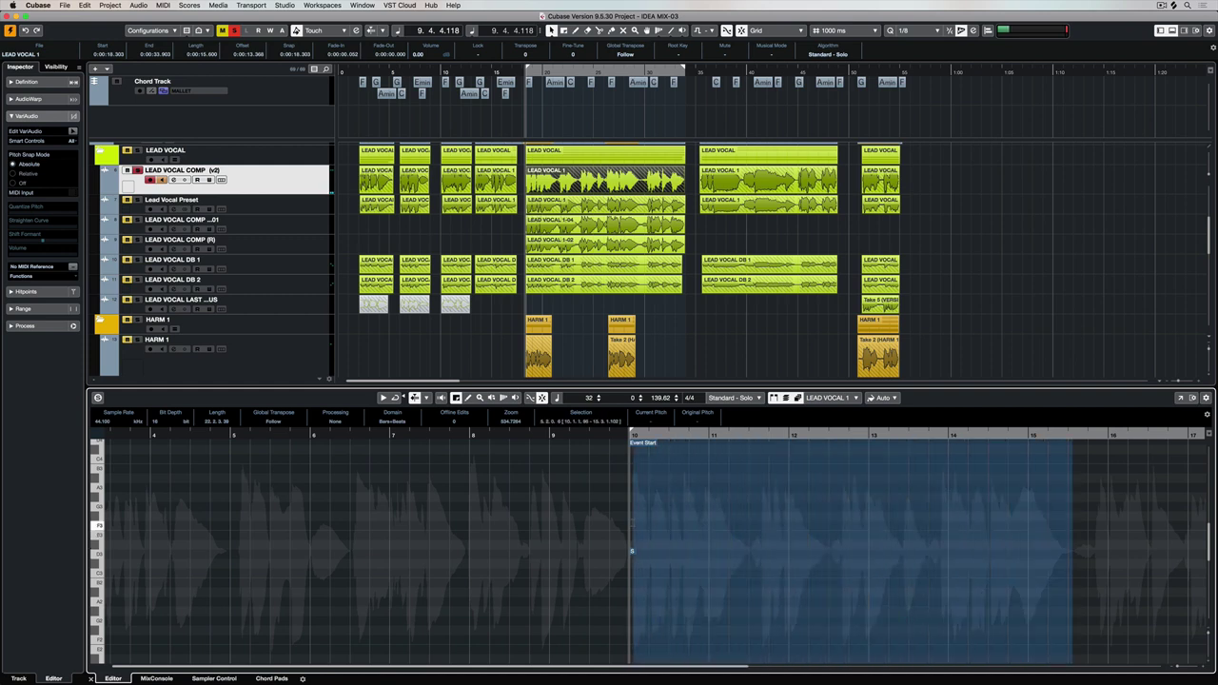
left_click(481, 222)
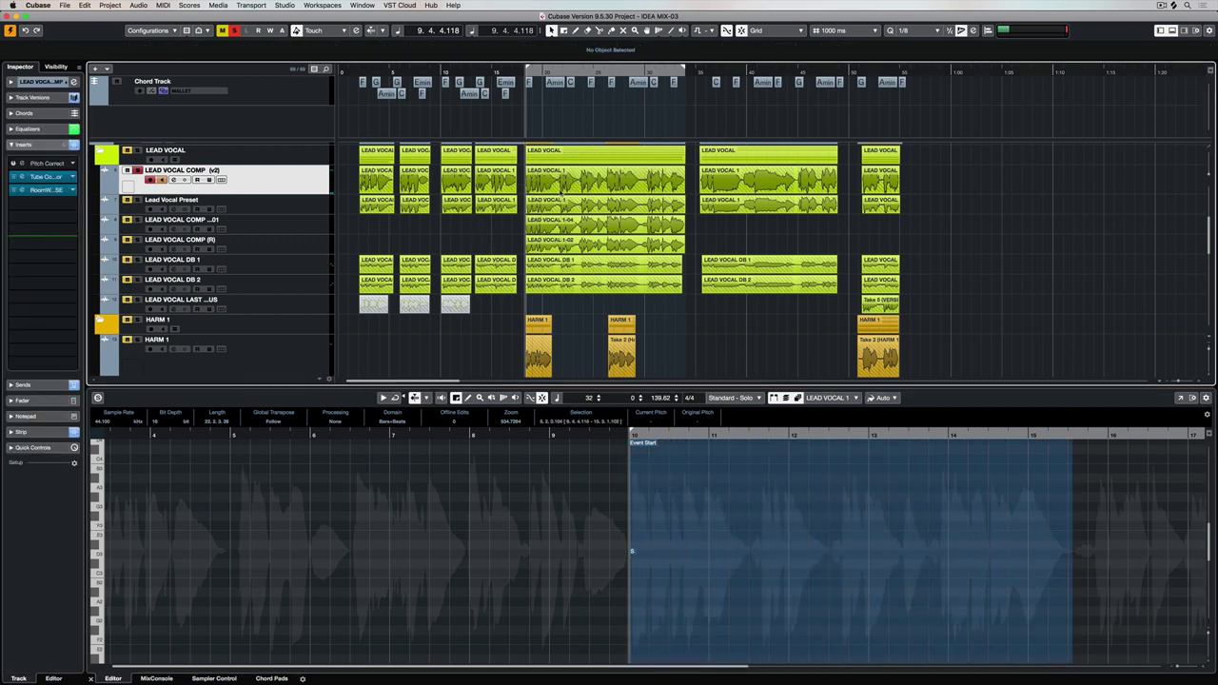
left_click(587, 184)
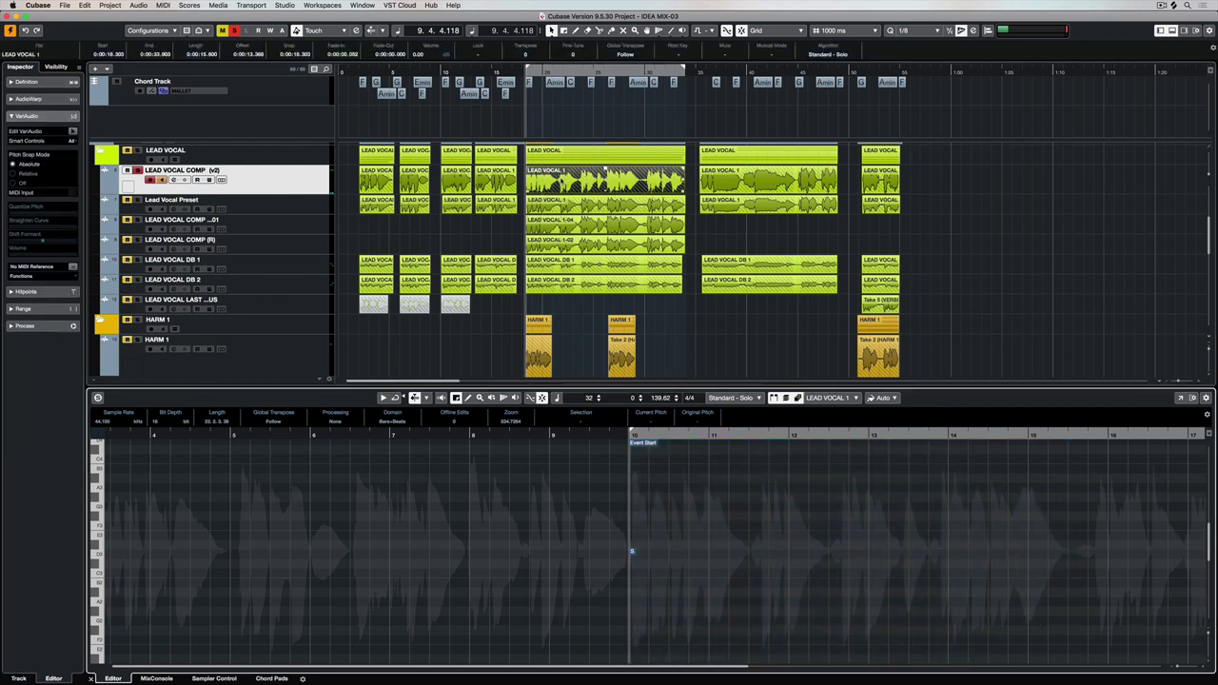
left_click(16, 116)
left_click(13, 116)
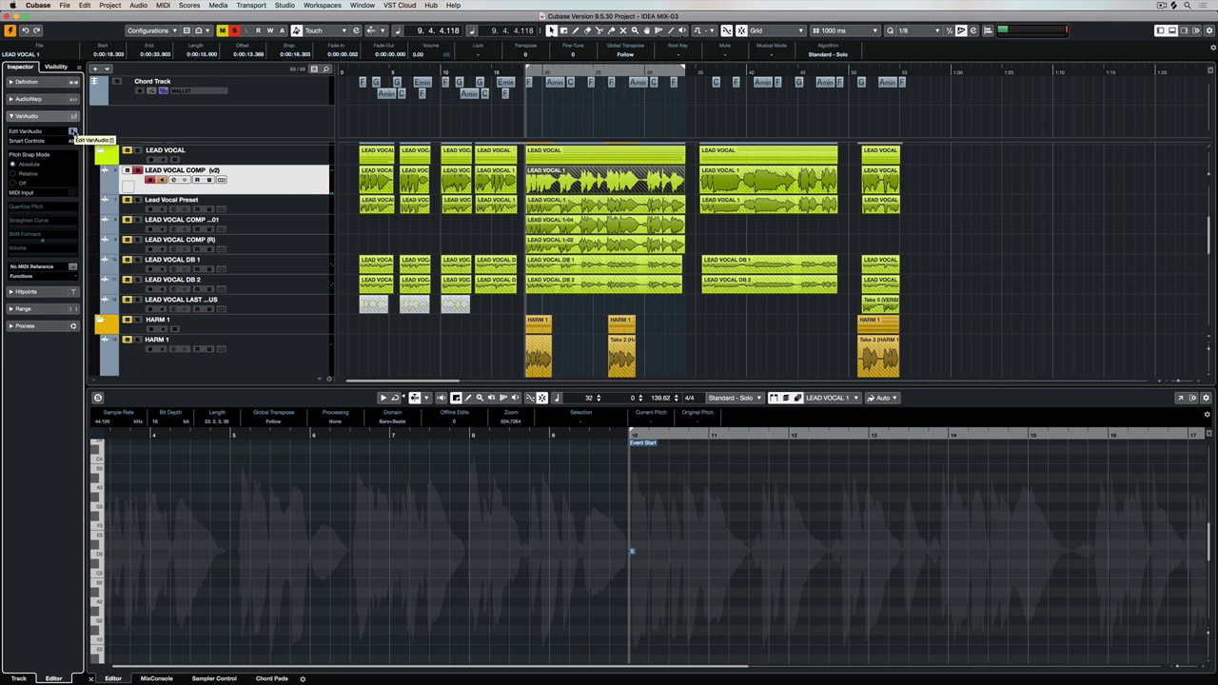
Analyse LEAD VOCAL 1 with Edit VariAudio and zoom in on its pitch segments.
left_click(74, 131)
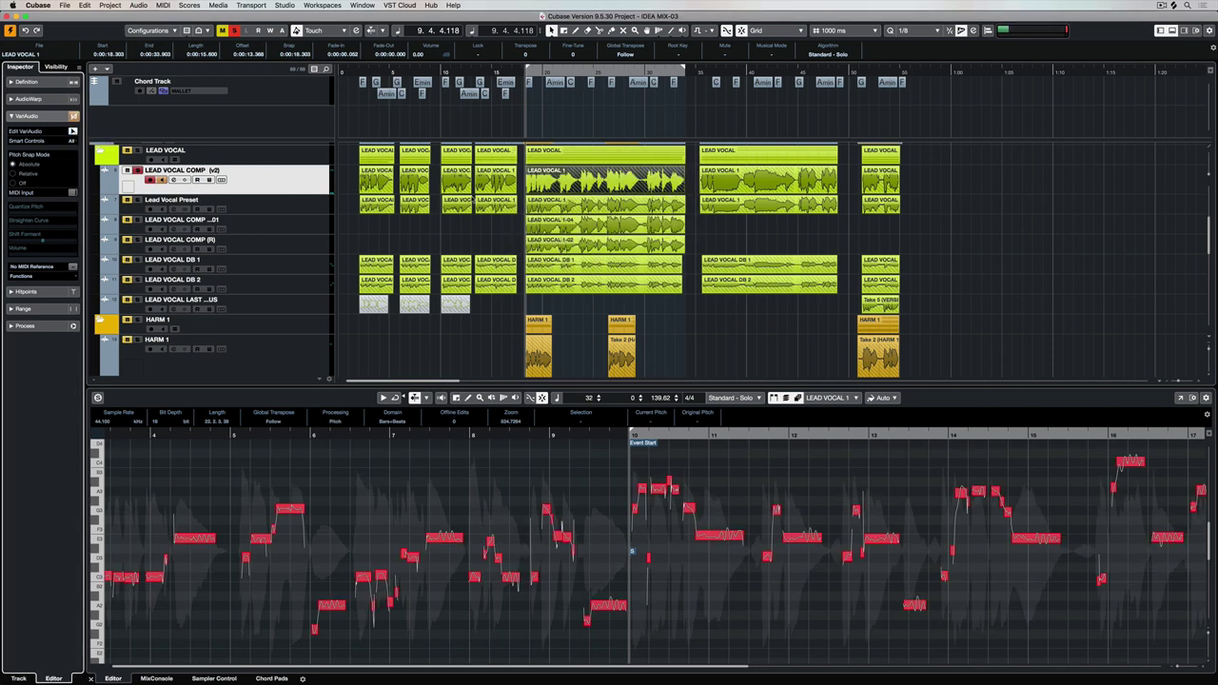
scroll(654, 541, "up", 5)
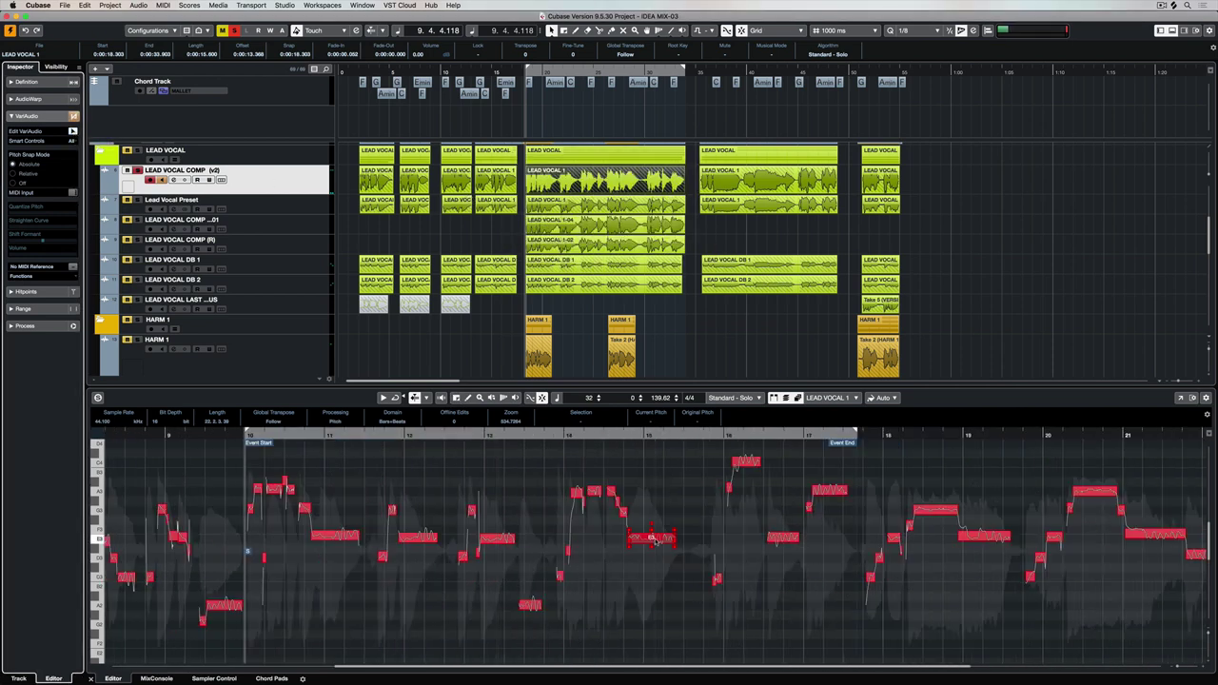
scroll(584, 535, "up", 5)
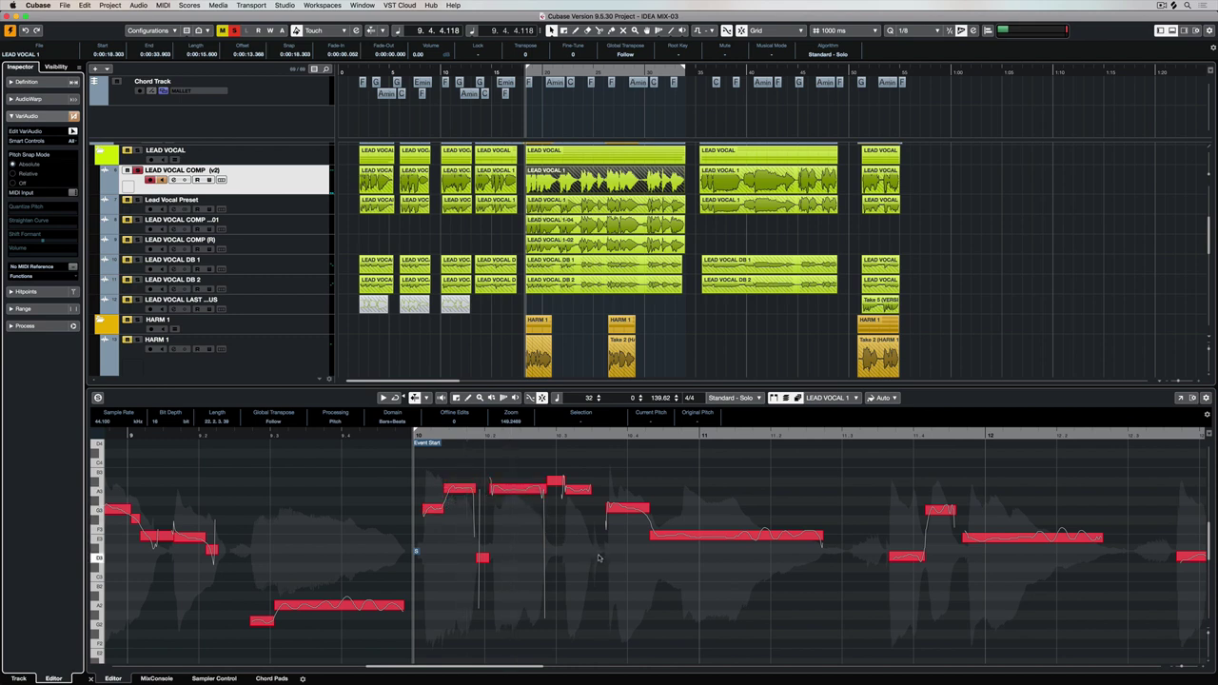
Play back the analysed vocal, then select the long note segment after bar 10.
key("space")
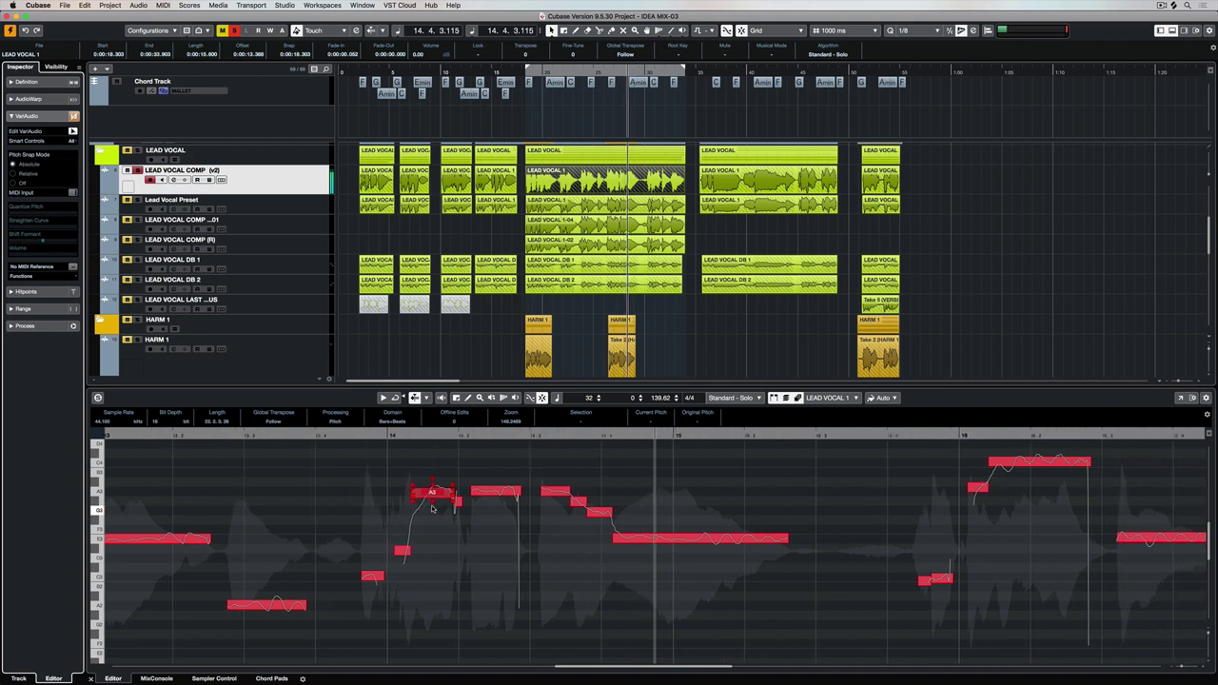
key("space")
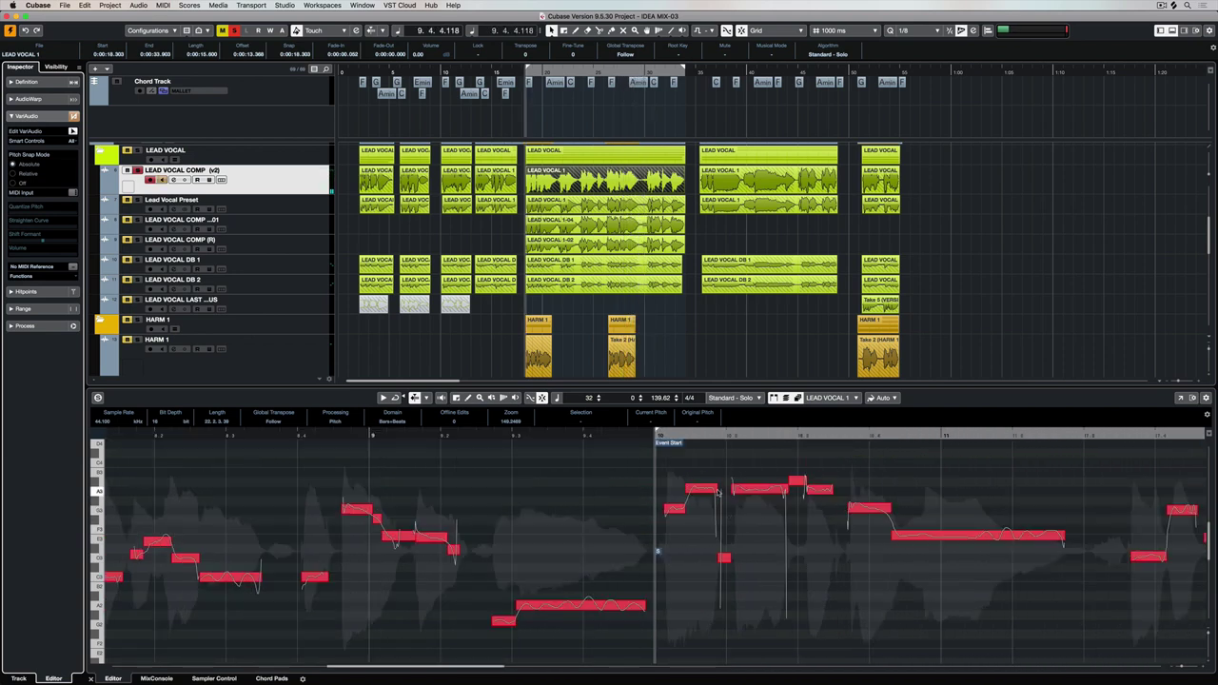
left_click(721, 487)
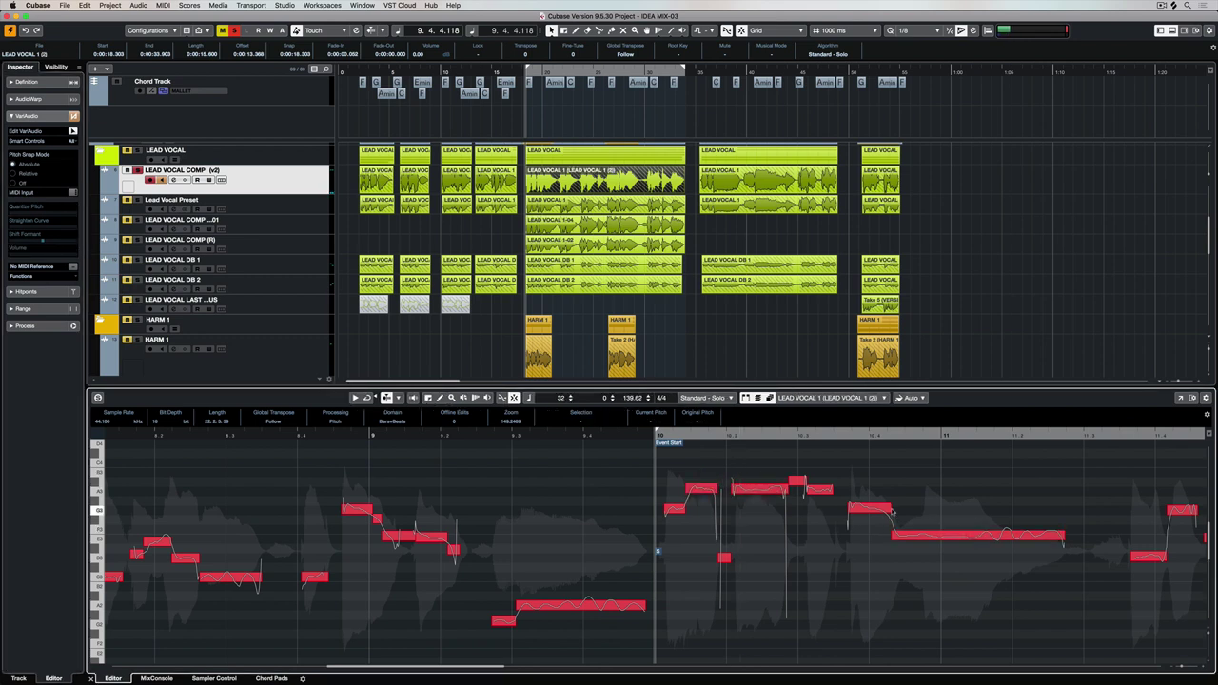
left_click(898, 535)
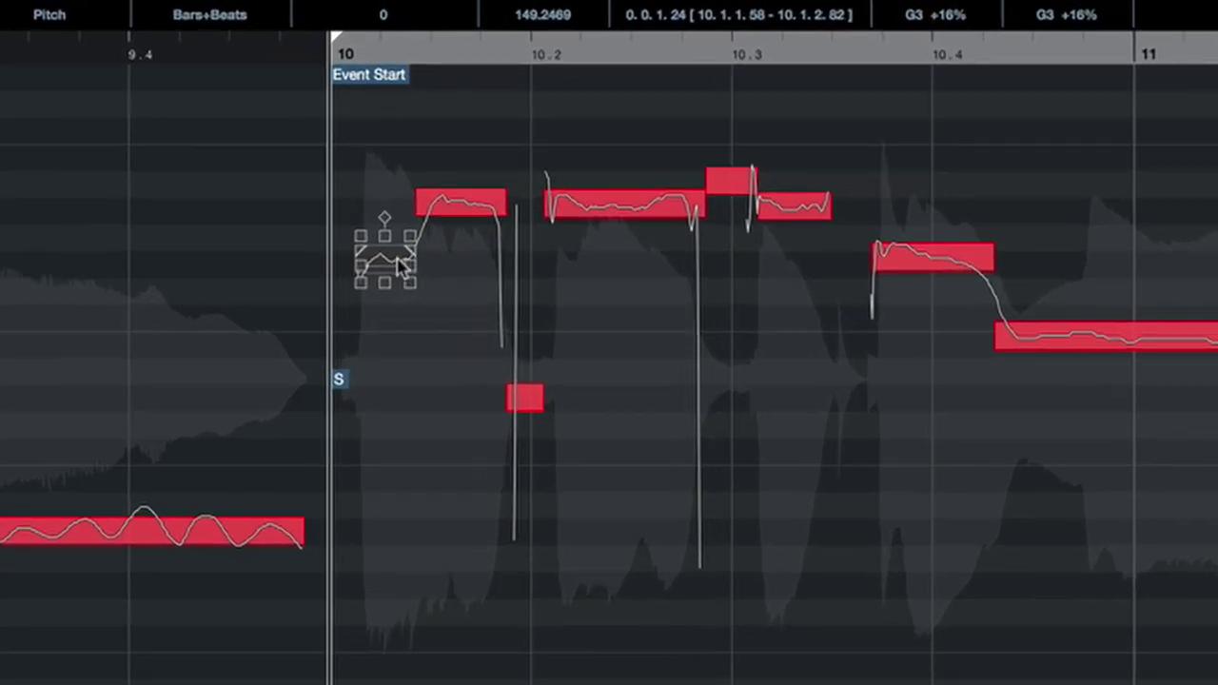
Retune notes: the short note to G#3, the D3 note to F#3, the long note to A3.
left_click_drag(400, 264, 399, 238)
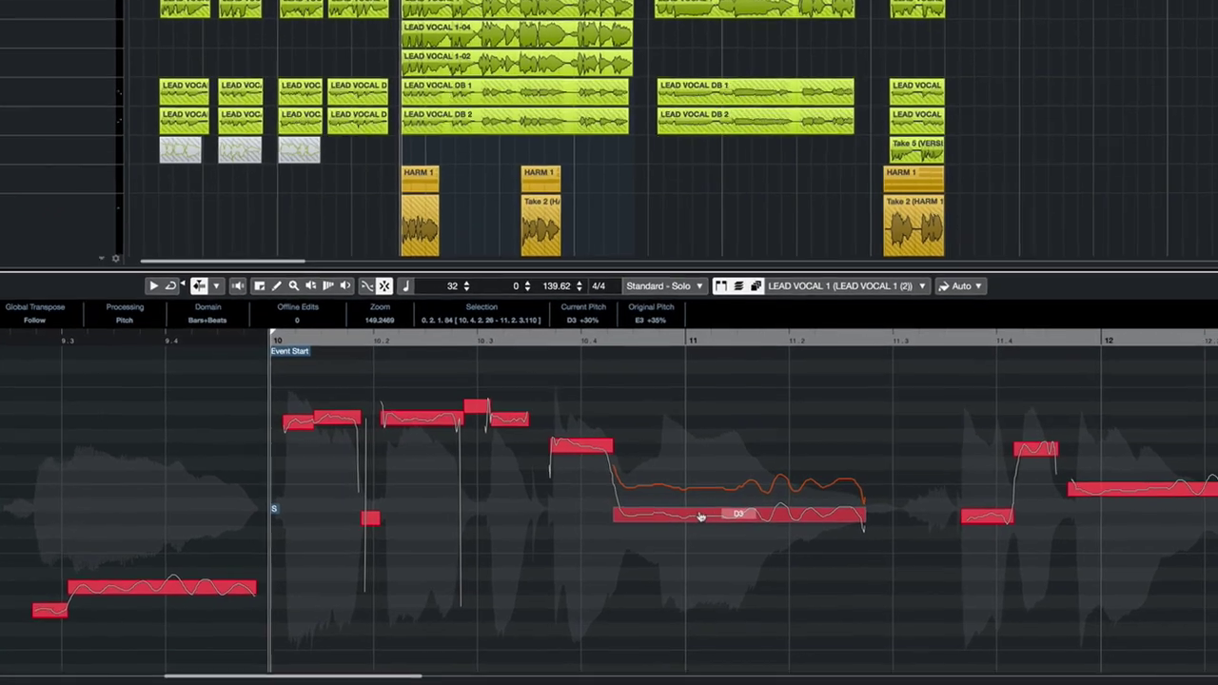
left_click_drag(700, 517, 703, 469)
left_click_drag(651, 370, 651, 371)
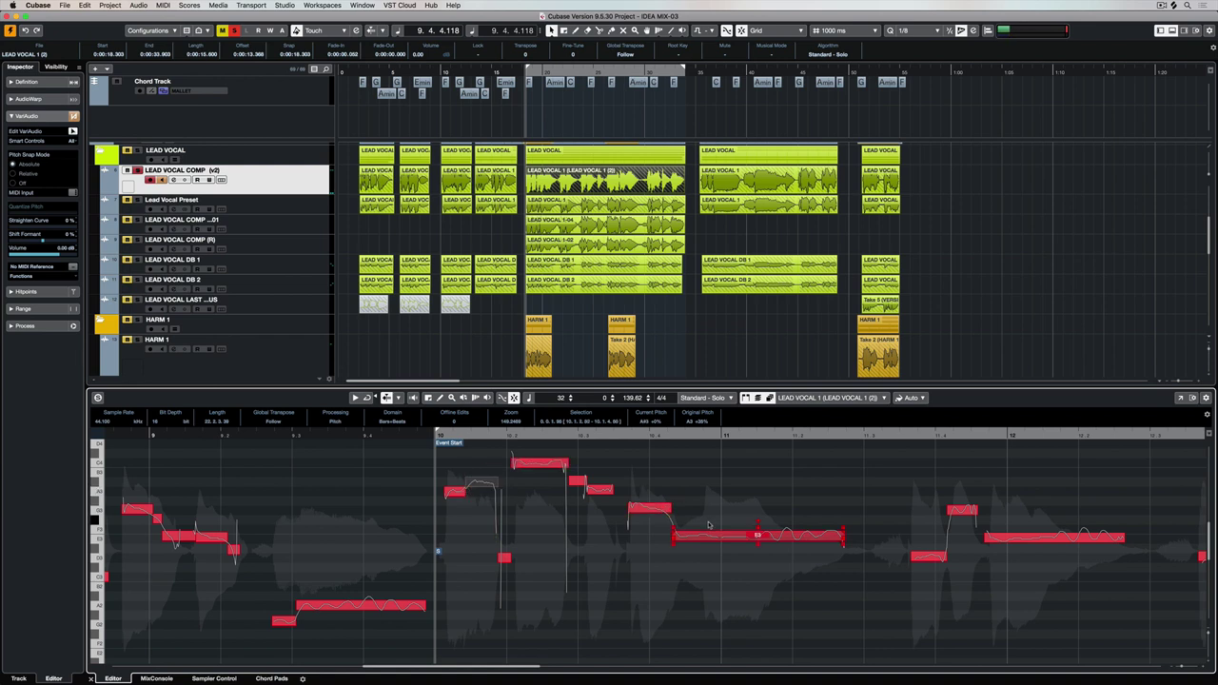
left_click_drag(722, 540, 720, 493)
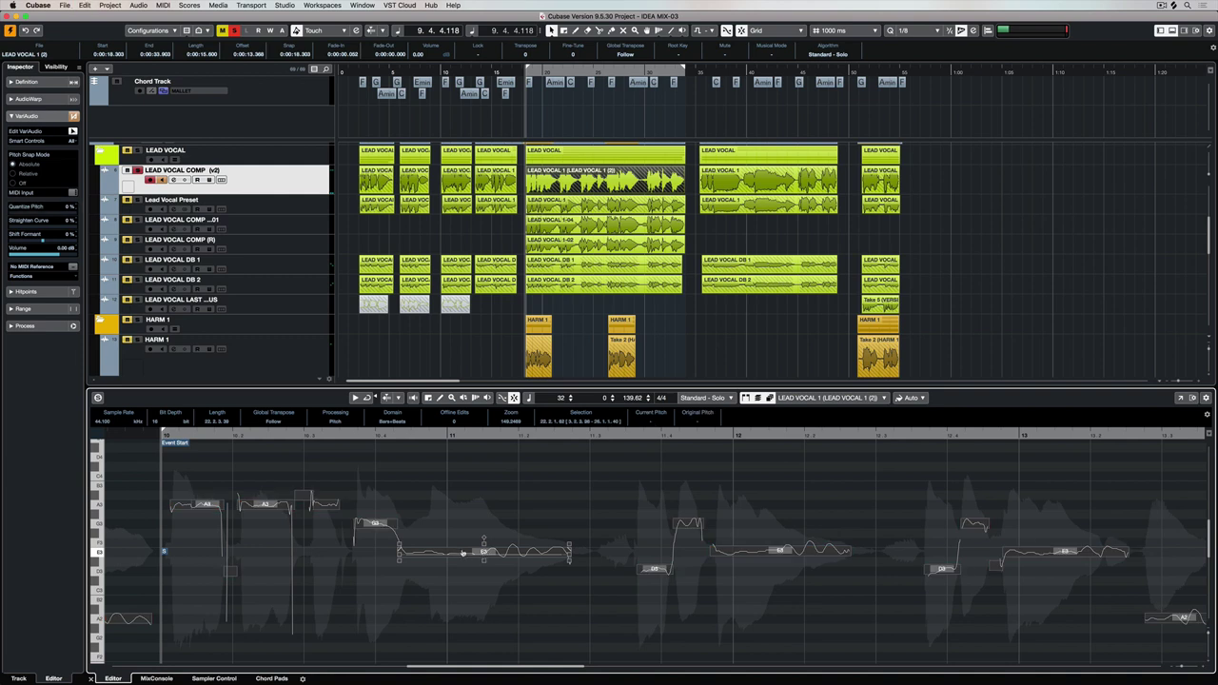
Transpose all pitch segments up two semitones and back down, then deselect them.
key("ctrl+a")
key("Up")
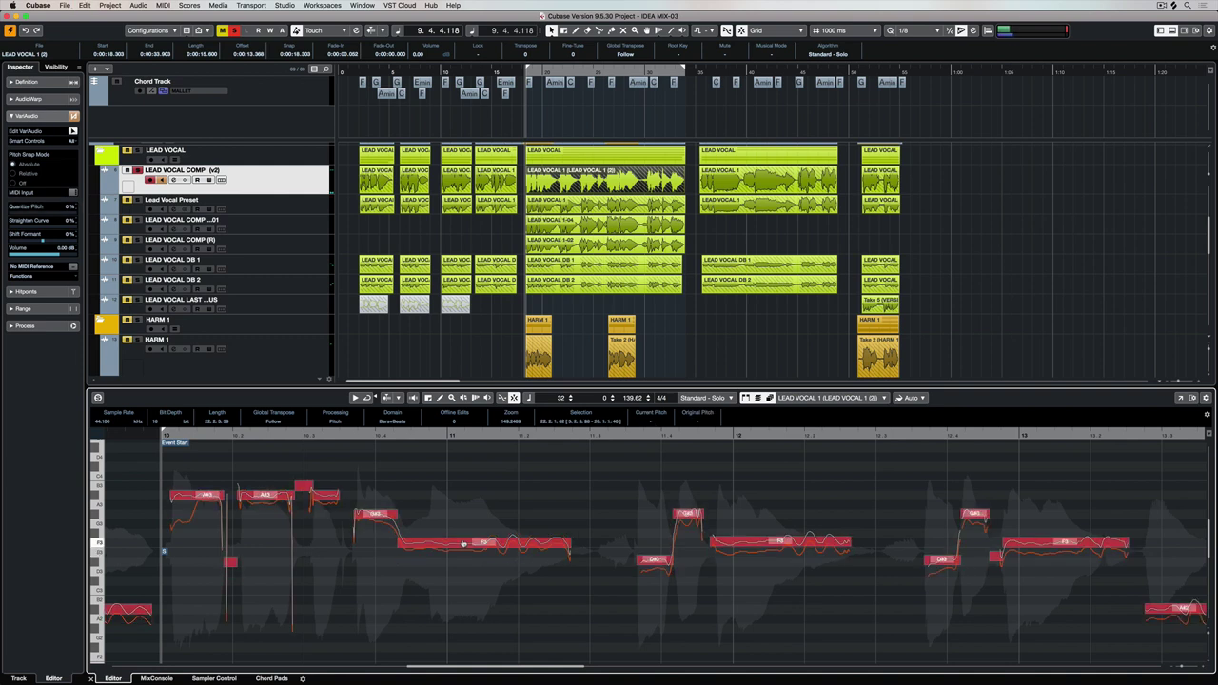
key("Up")
key("Down")
key("Down")
left_click(465, 540)
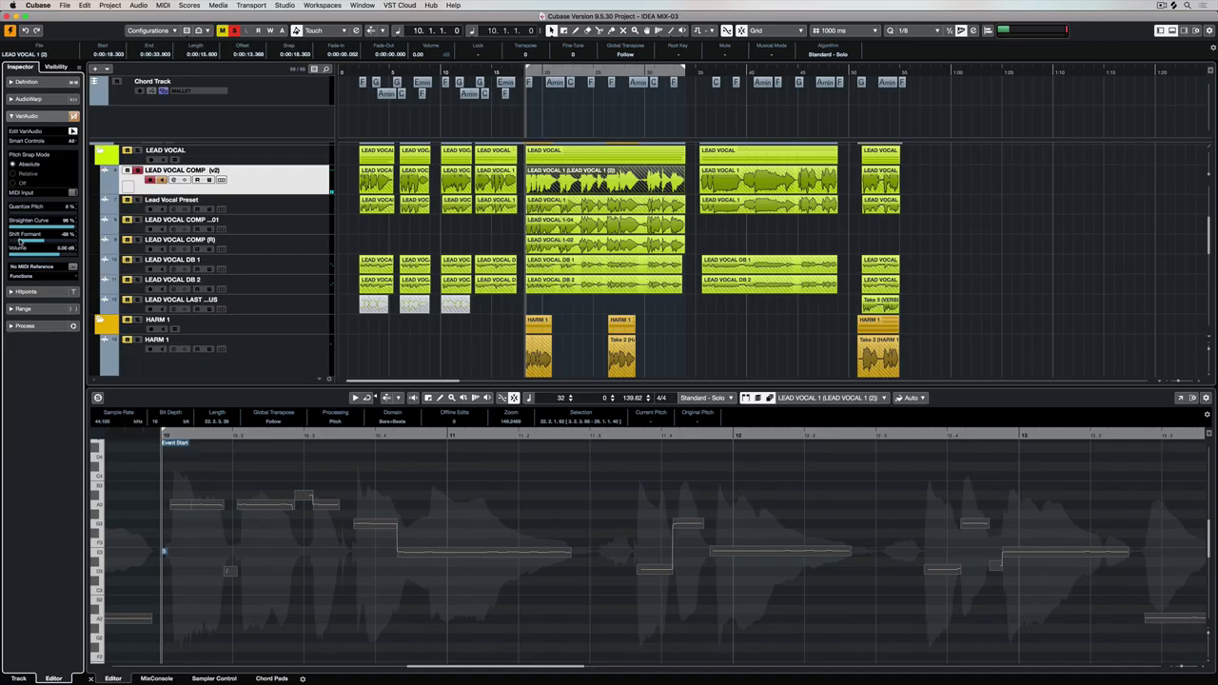
Audition the vocal, ease Shift Formant toward zero, and move the Sample Editor to its own window.
key("space")
mouse_move(19, 241)
left_mouse_down()
mouse_move(53, 243)
mouse_move(41, 244)
left_mouse_up()
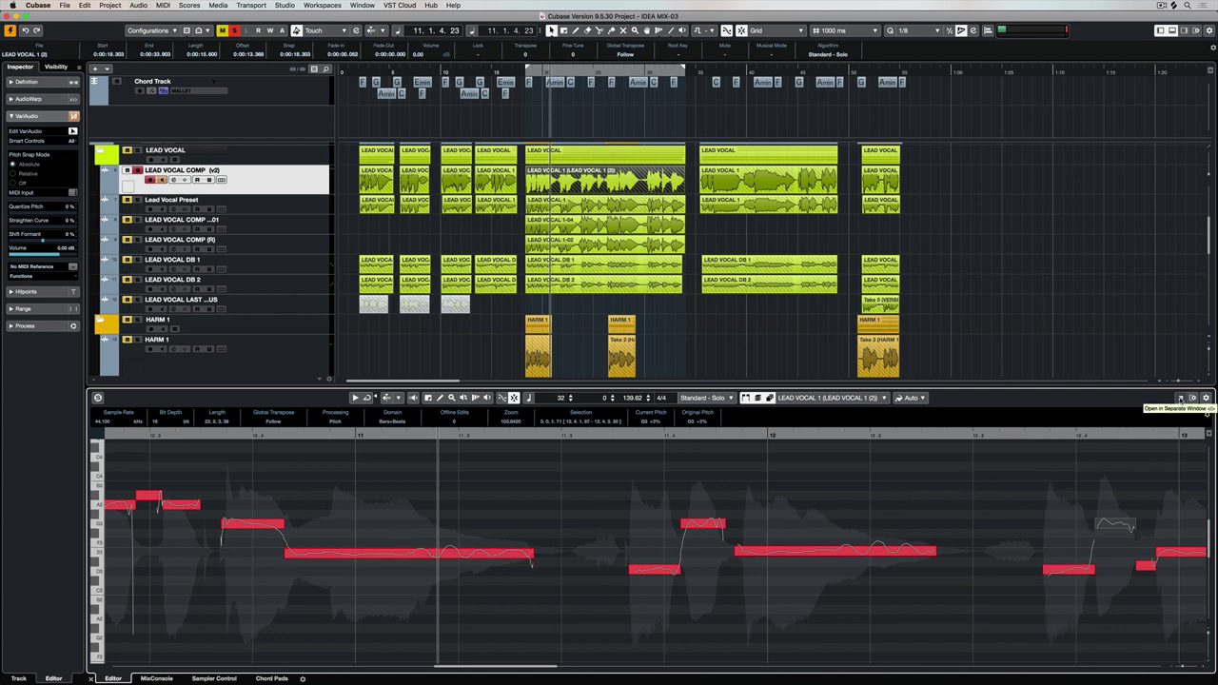
left_click(1180, 397)
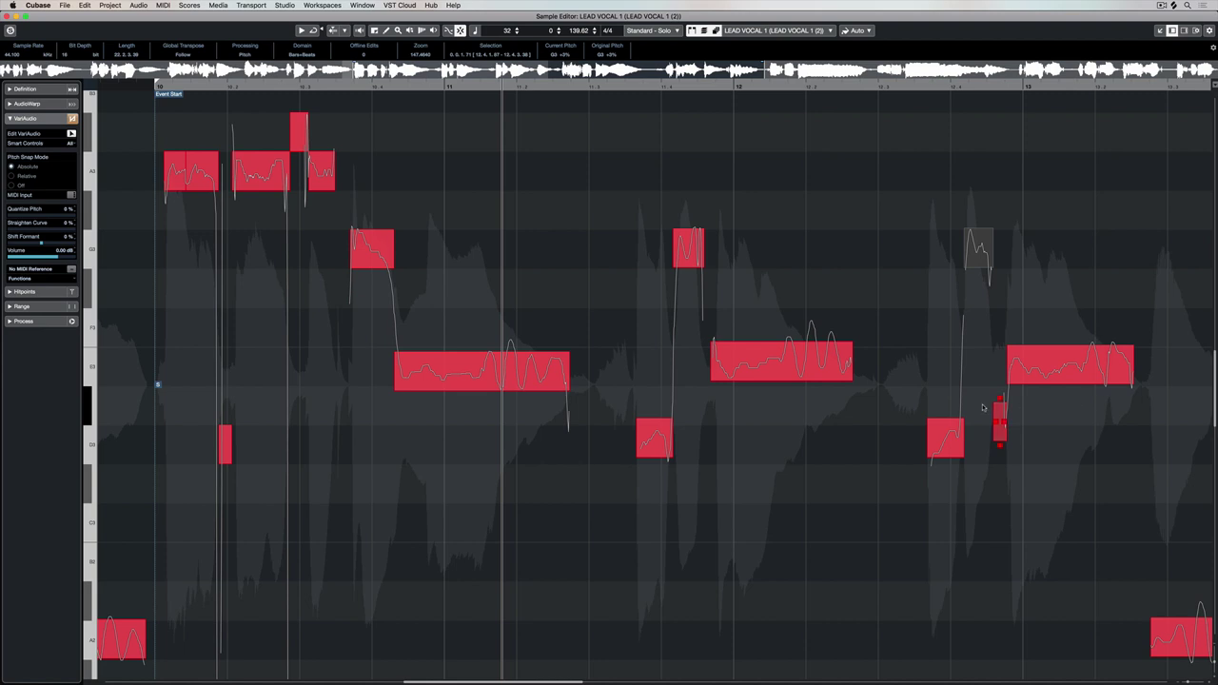
Check the displayed smart controls, leaving them unchanged, and select the long E3 note.
left_click(68, 144)
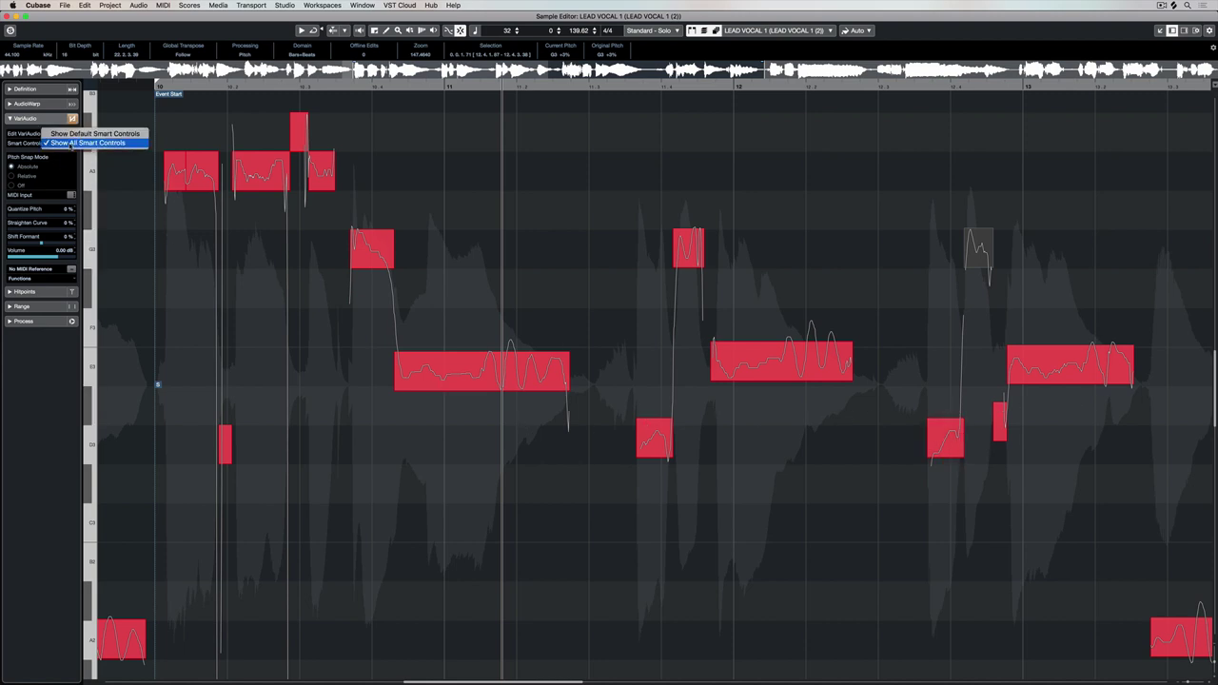
left_click(107, 179)
left_click(418, 367)
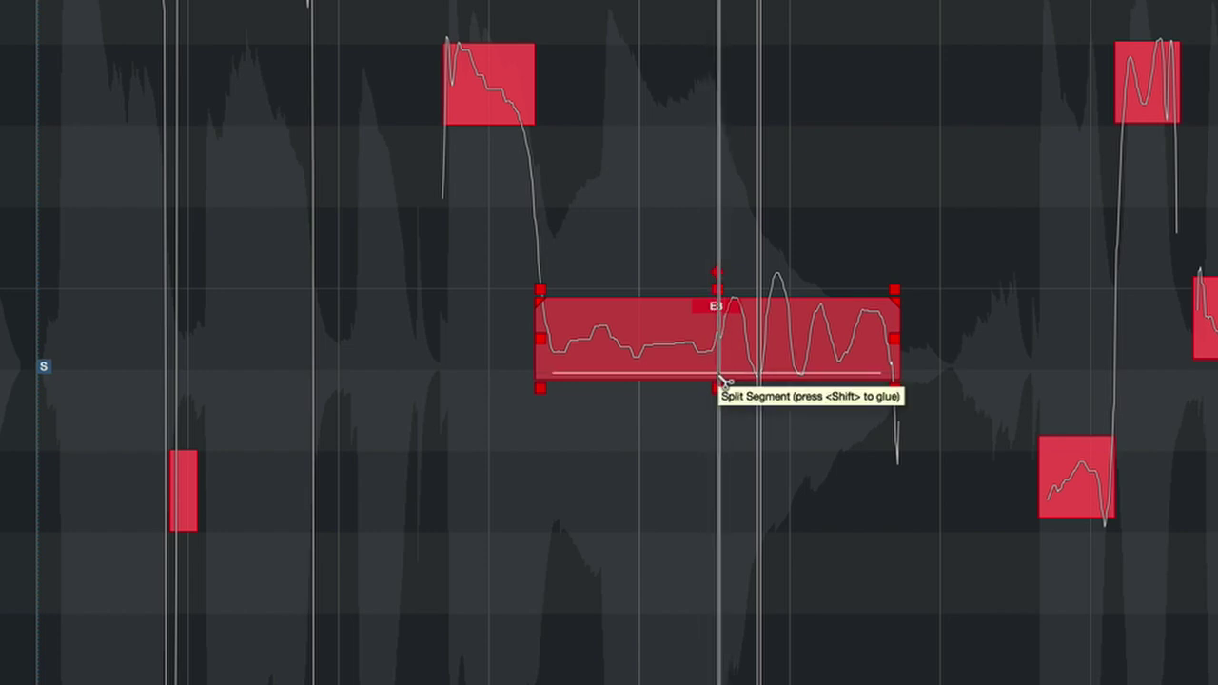
Split the E3 note, quantize its pitch 100% onto E3, try tilting, and undo the straightening.
left_click(721, 381)
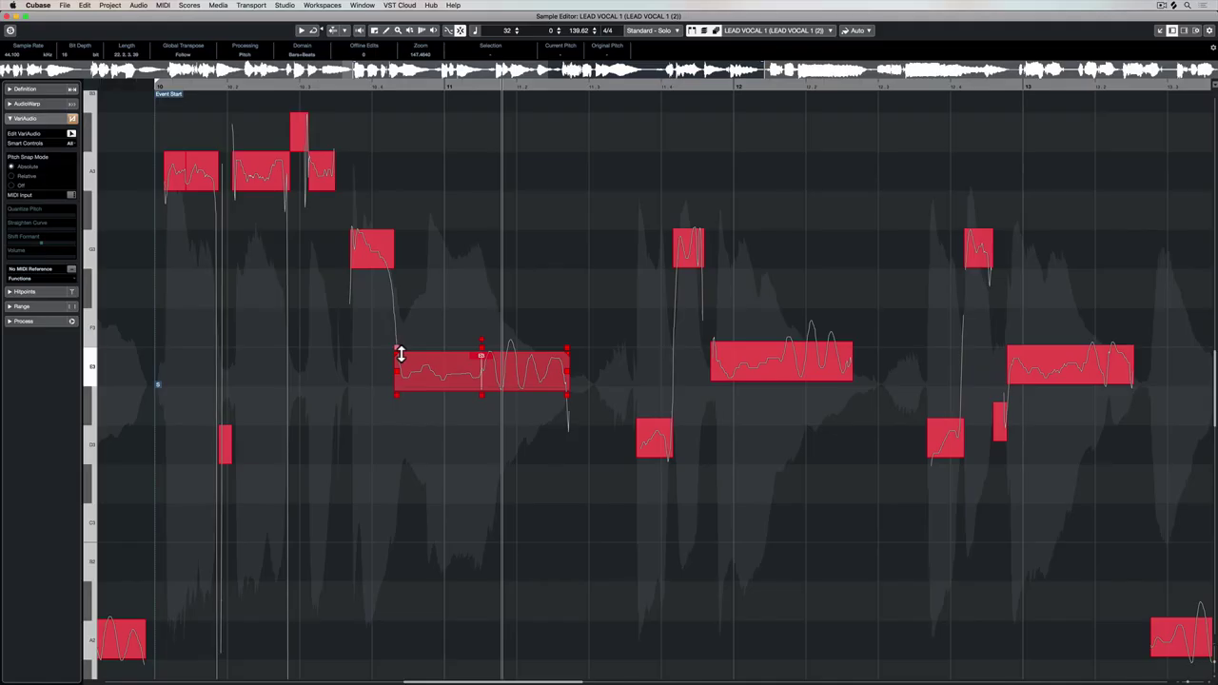
mouse_move(400, 354)
left_mouse_down()
mouse_move(398, 366)
mouse_move(397, 331)
mouse_move(397, 344)
left_mouse_up()
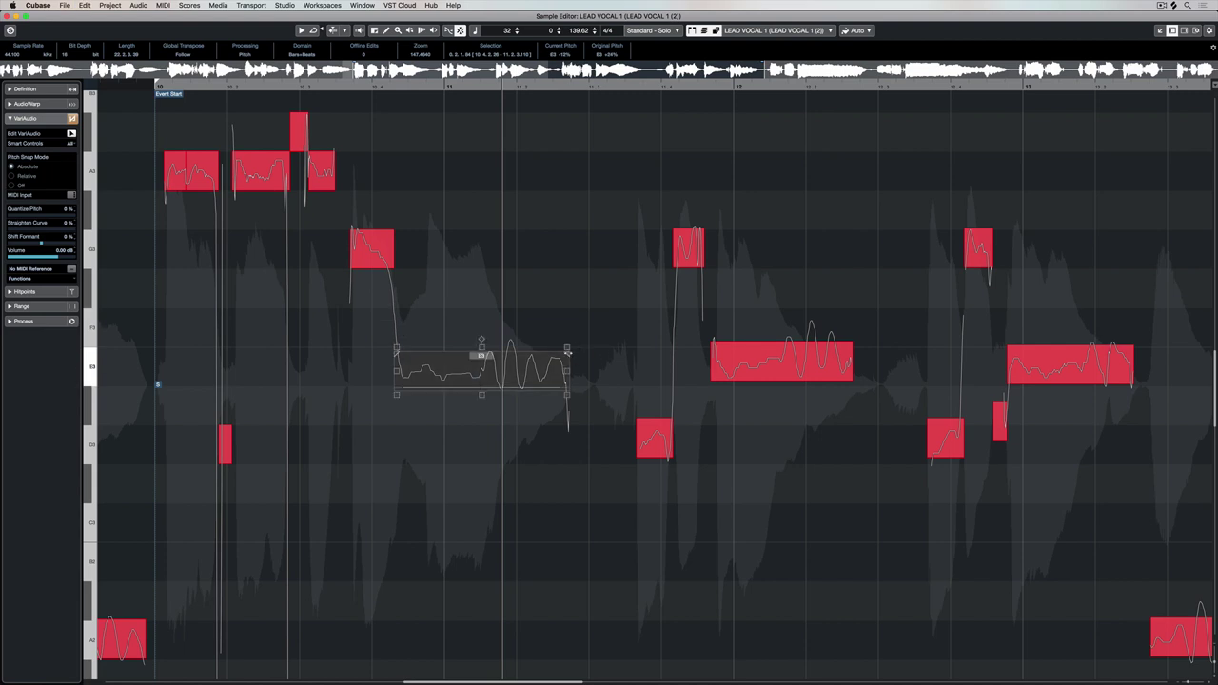
left_click_drag(571, 353, 572, 346)
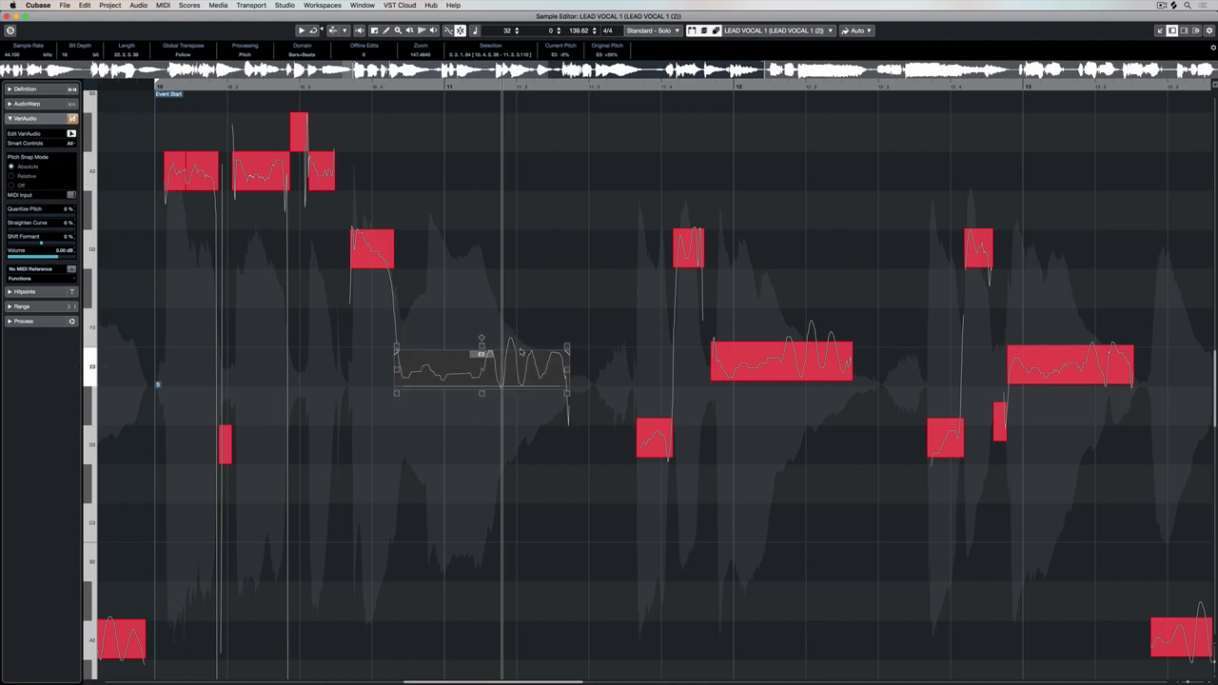
left_click_drag(486, 352, 487, 299)
key("super+z")
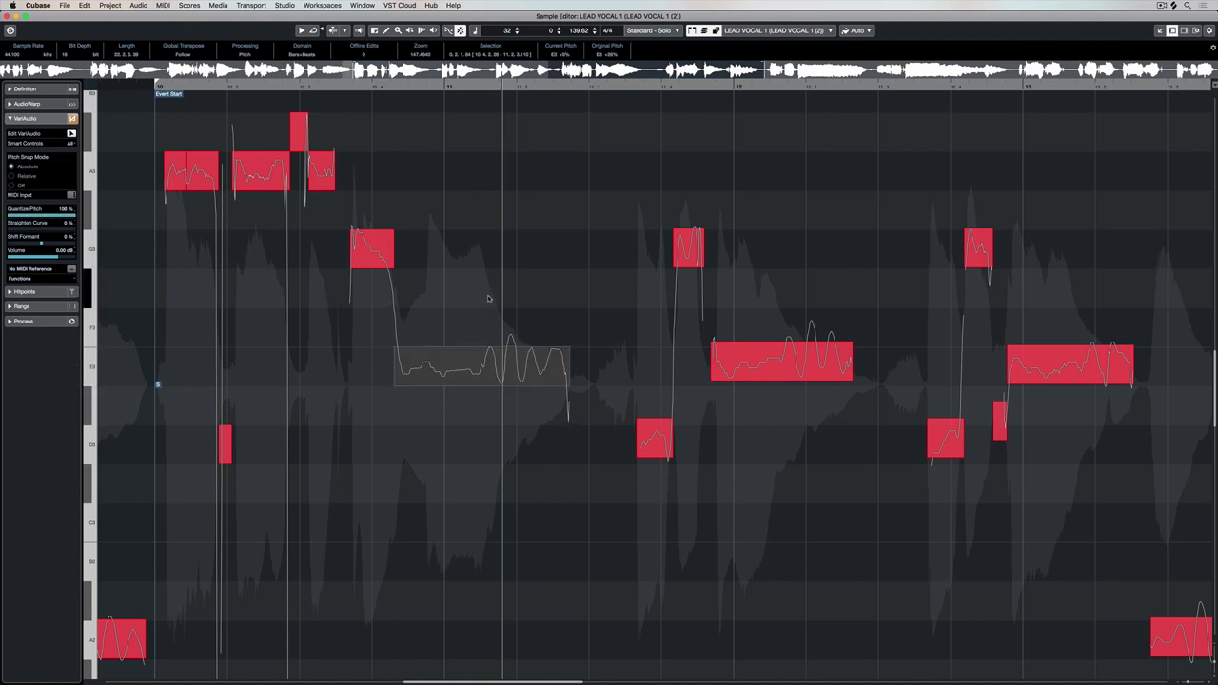
Make the long E3 note slightly quieter and the following E3 note louder.
mouse_move(481, 362)
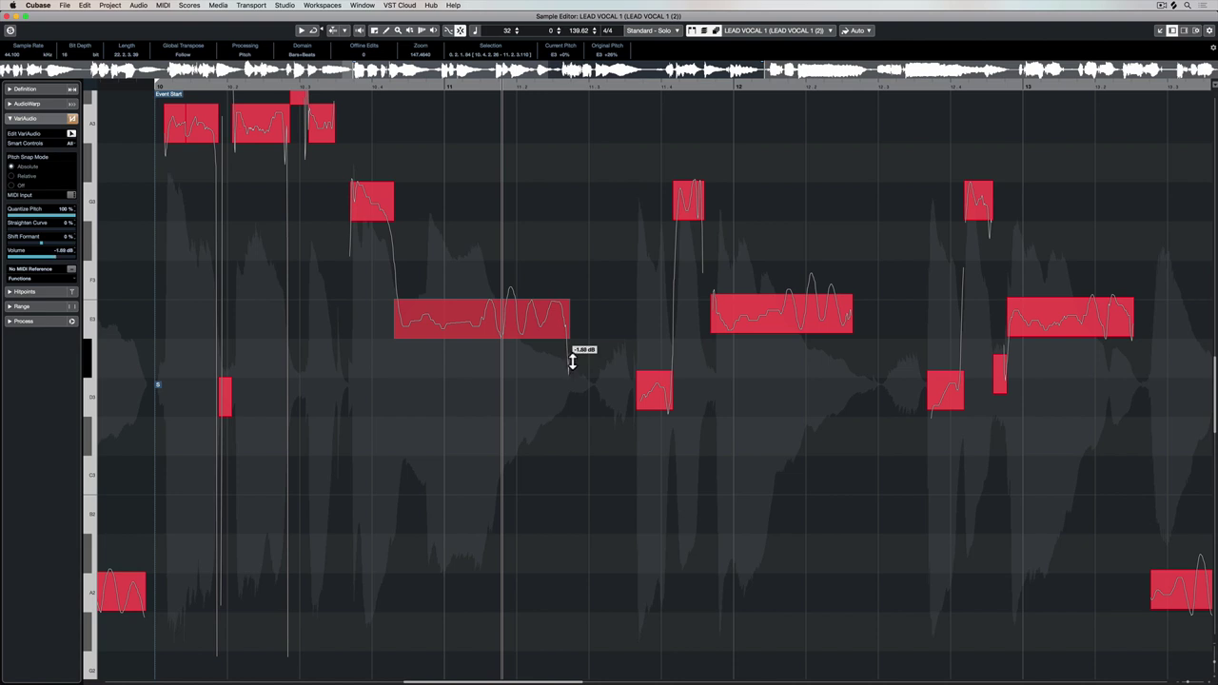
left_click(568, 357)
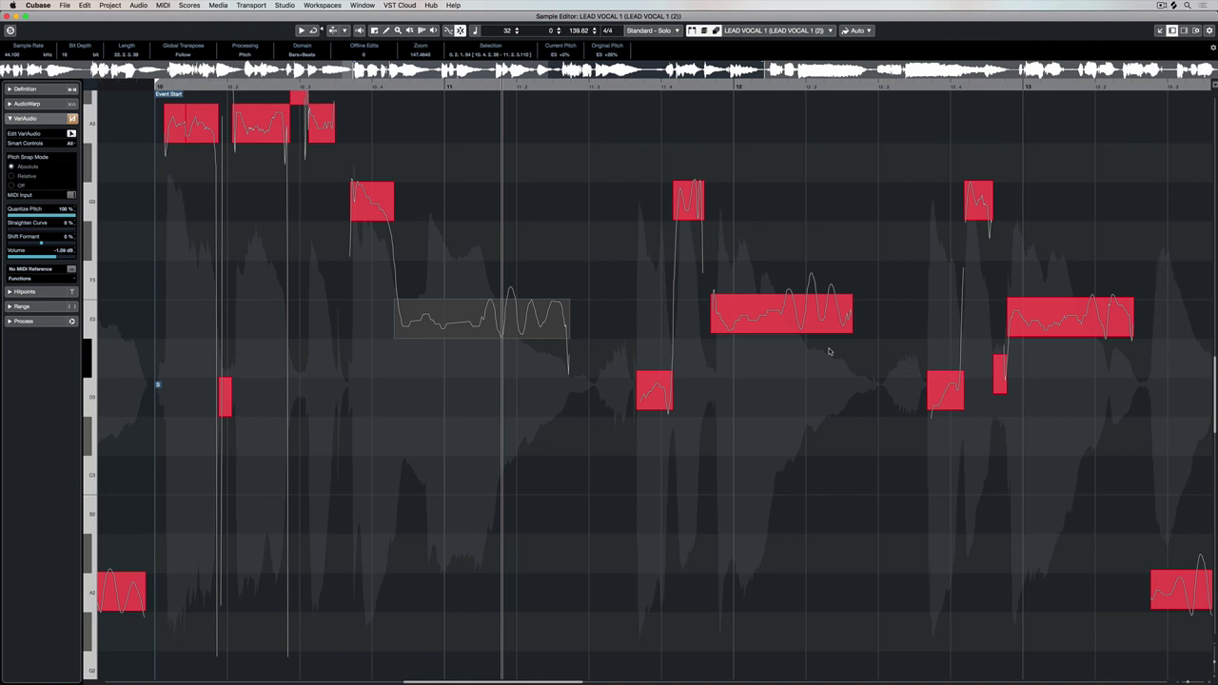
left_click(856, 341)
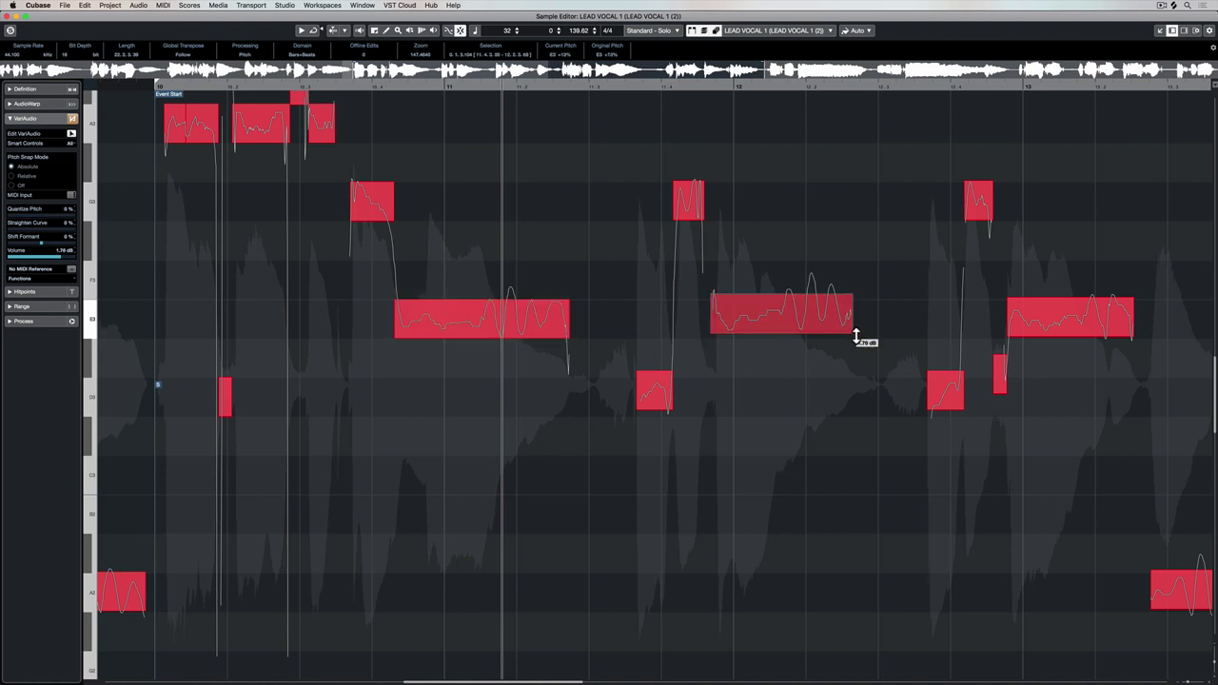
left_click_drag(851, 330, 852, 332)
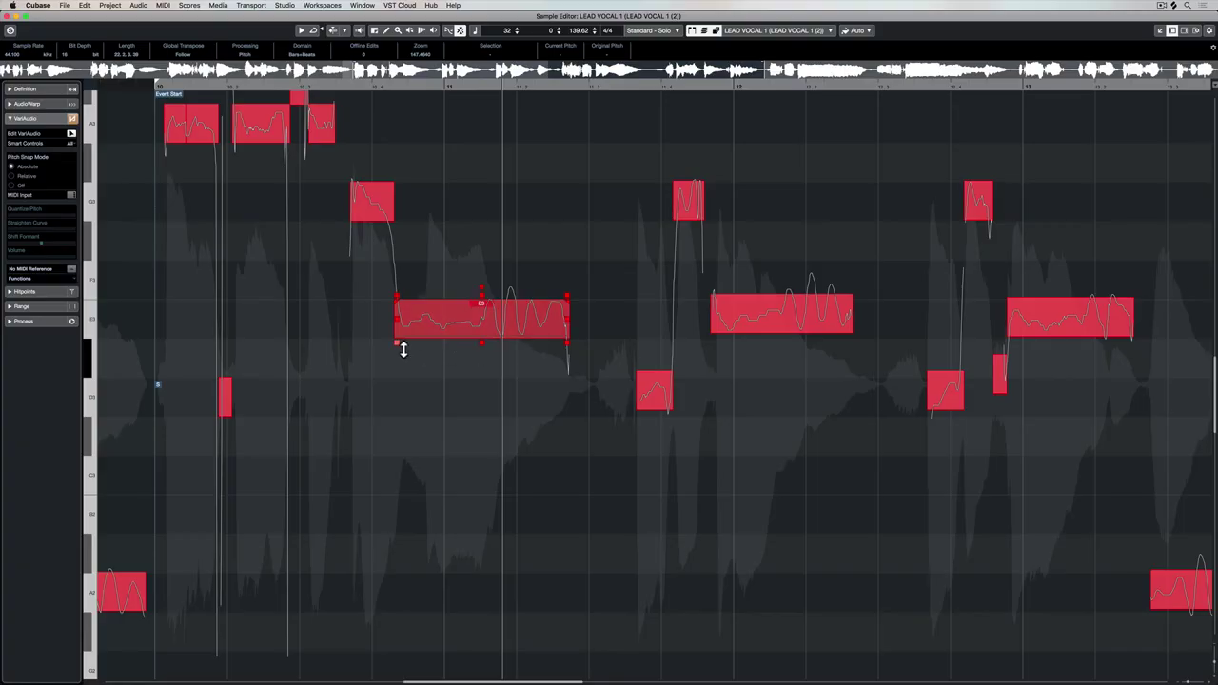
Shift formants of the long note to 28%, the short G3 and both A3 notes, then audition.
left_click_drag(400, 349, 397, 394)
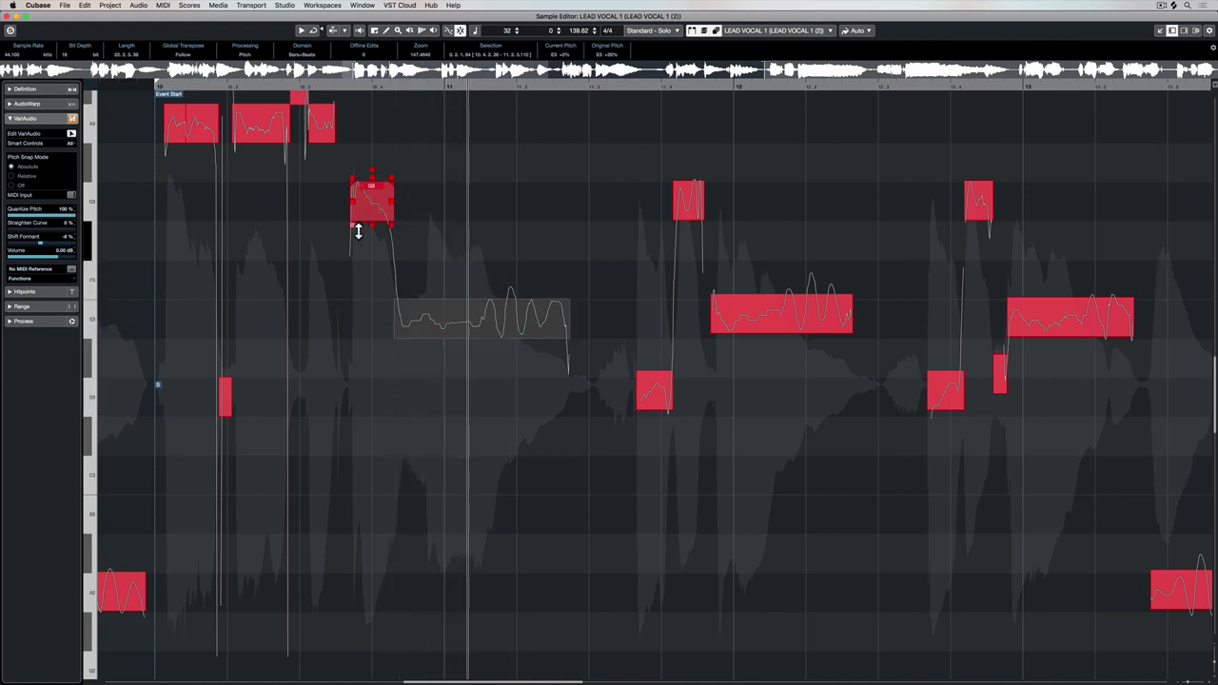
left_click_drag(358, 231, 359, 226)
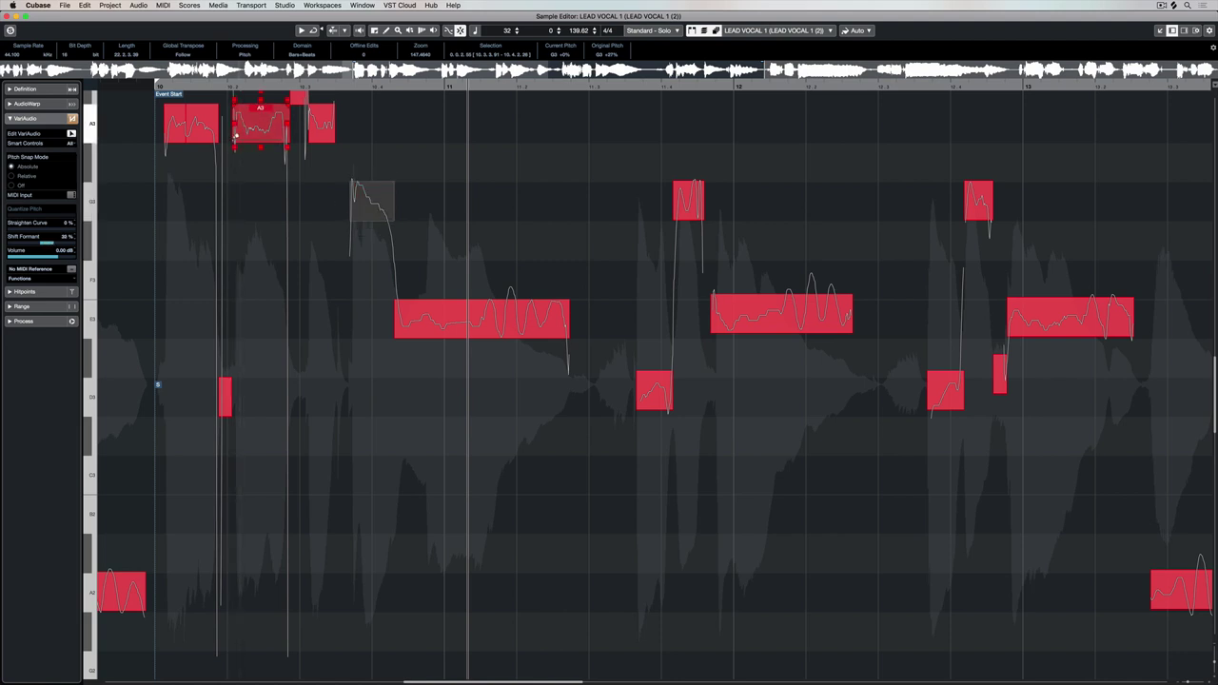
left_click_drag(235, 135, 235, 184)
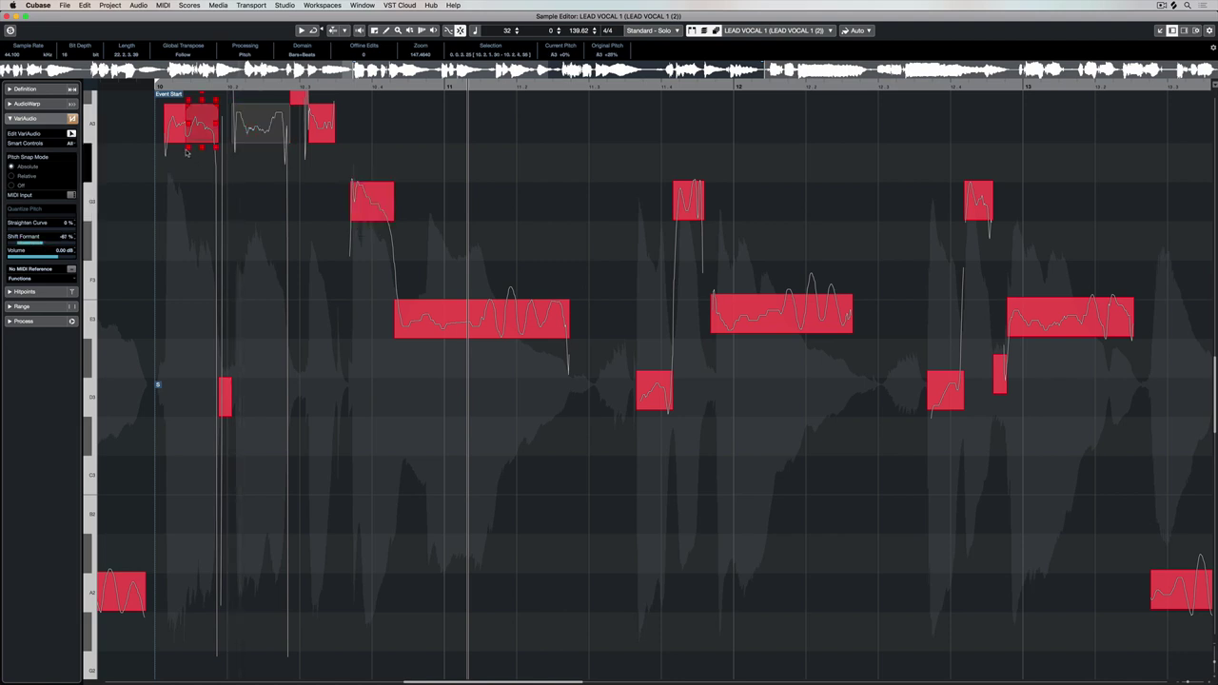
left_click_drag(172, 145, 167, 139)
key("space")
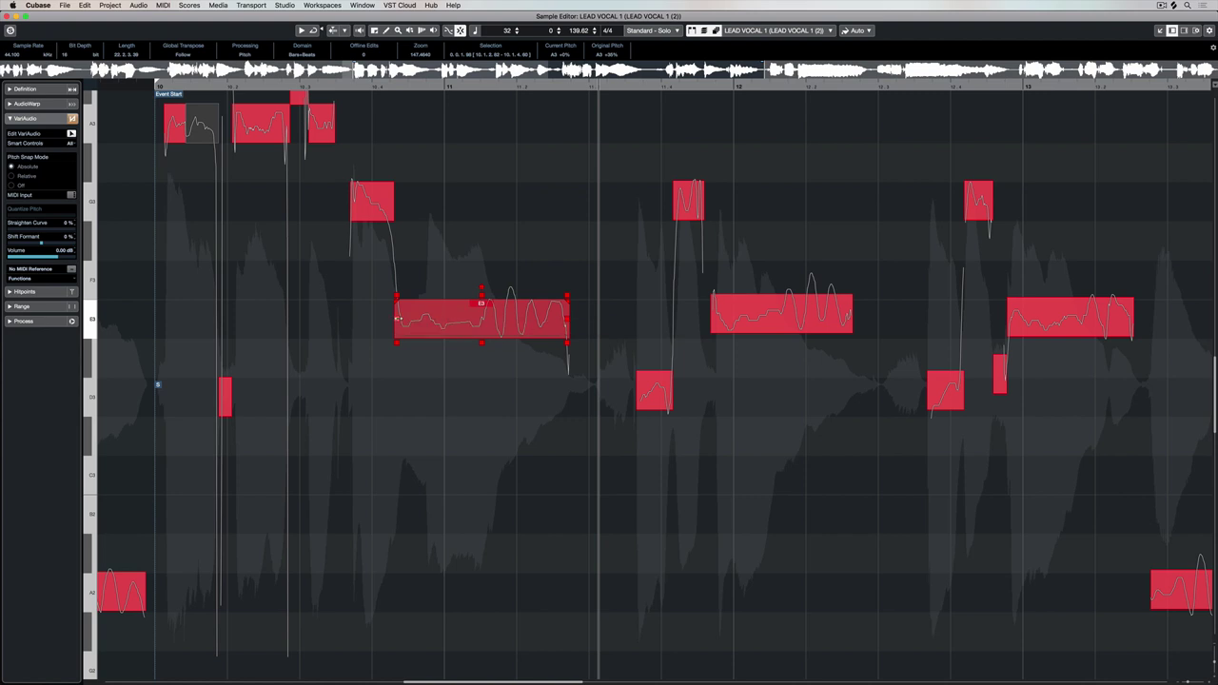
Move the long note's start later so the preceding G3 note stretches to meet it.
left_click_drag(398, 319, 411, 320)
left_click(401, 322)
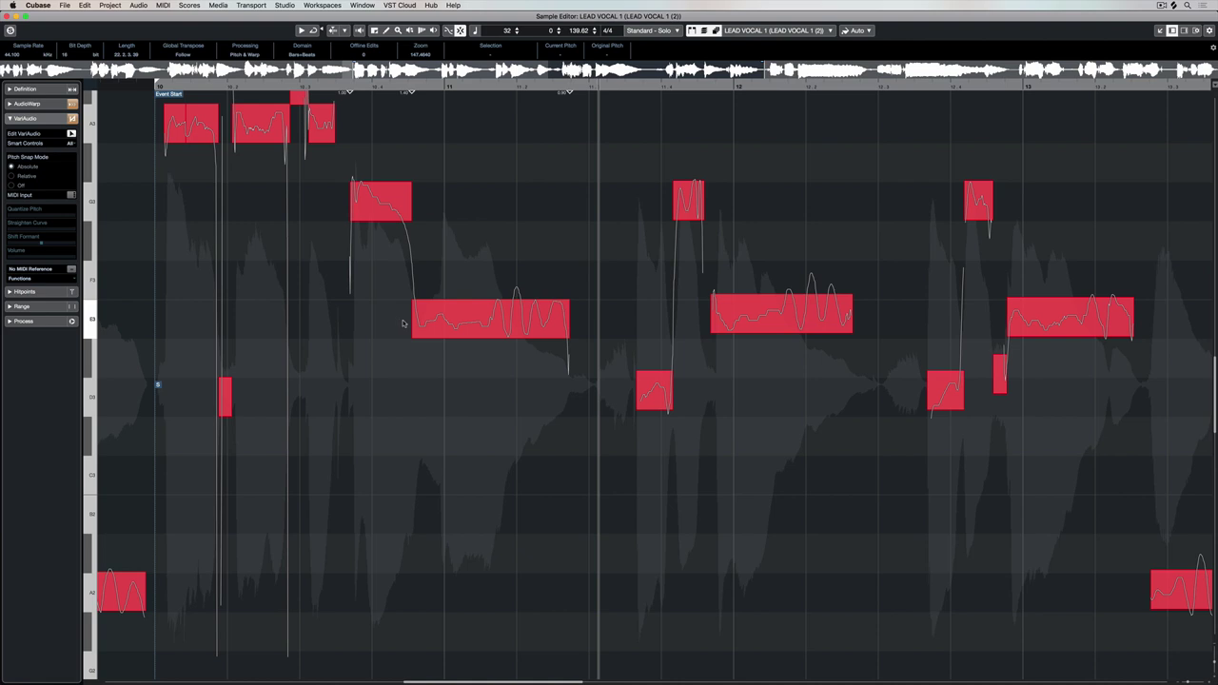
left_click(413, 322)
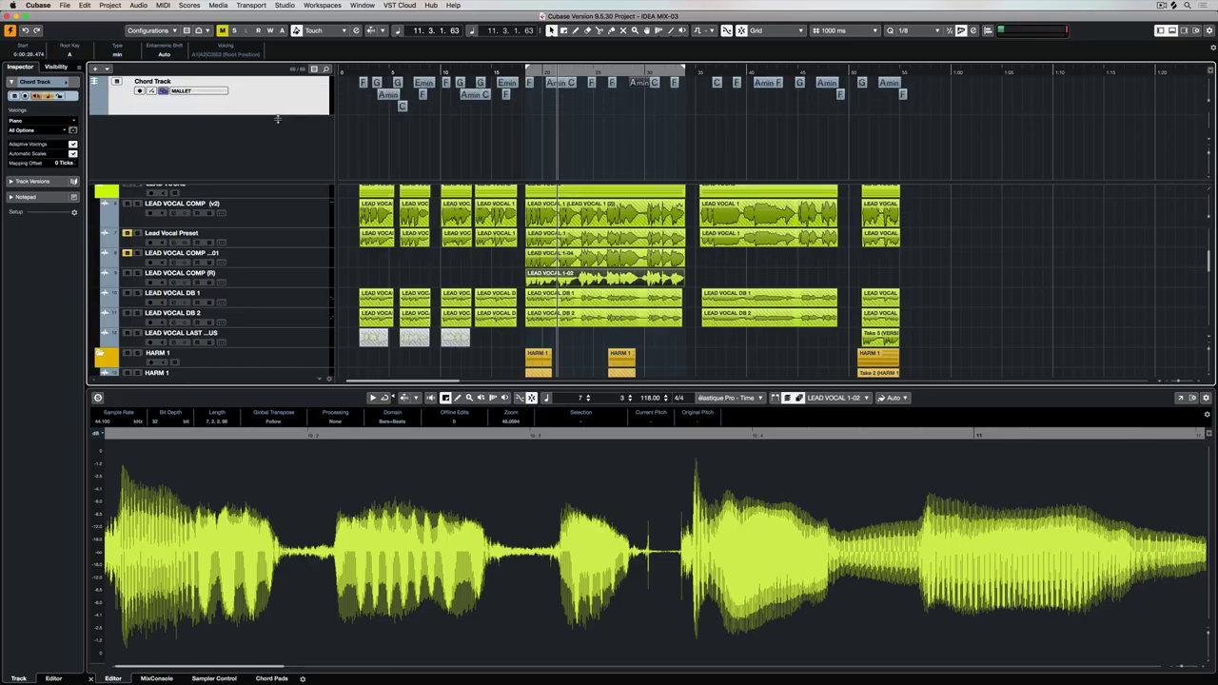
Make the chord track taller and inspect the C and Amin chords in the chord editor.
left_click_drag(277, 118, 294, 179)
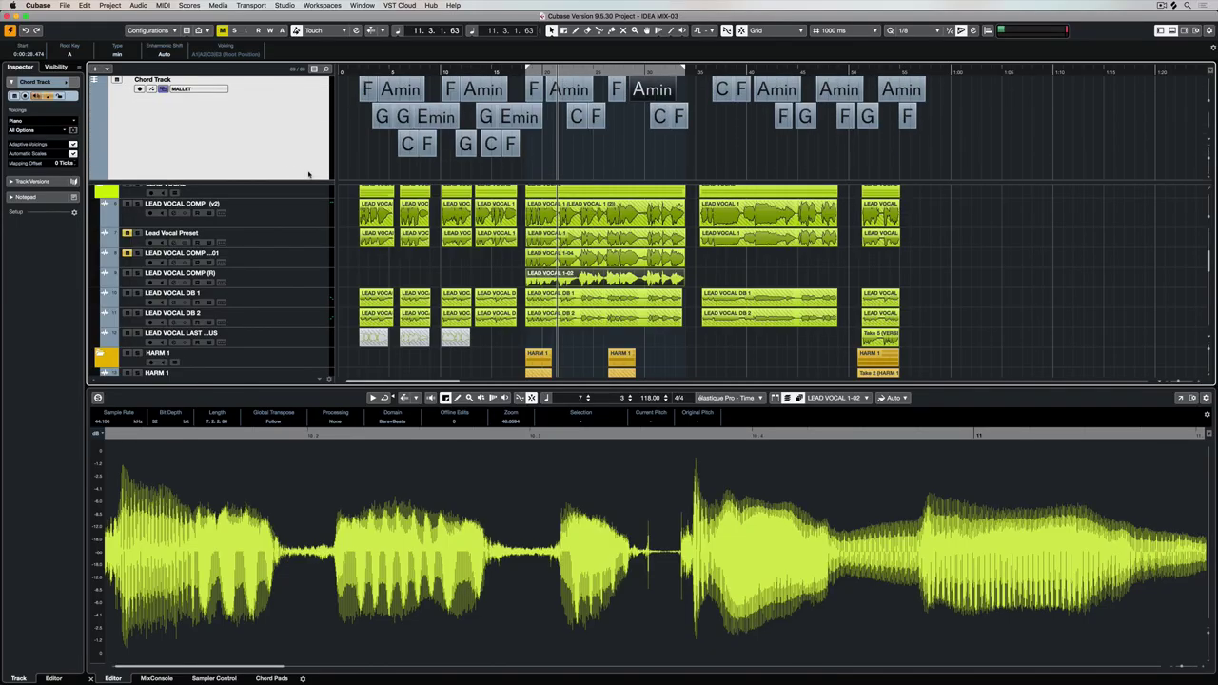
left_click(577, 118)
double_click(653, 90)
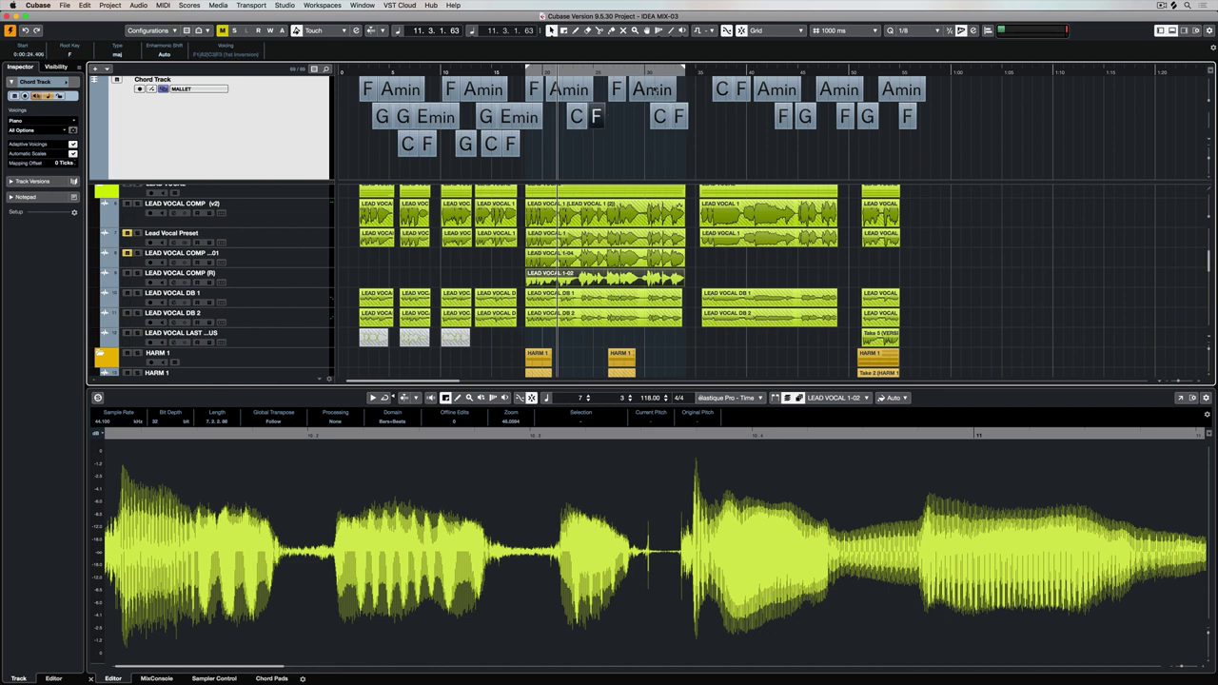
left_click(489, 110)
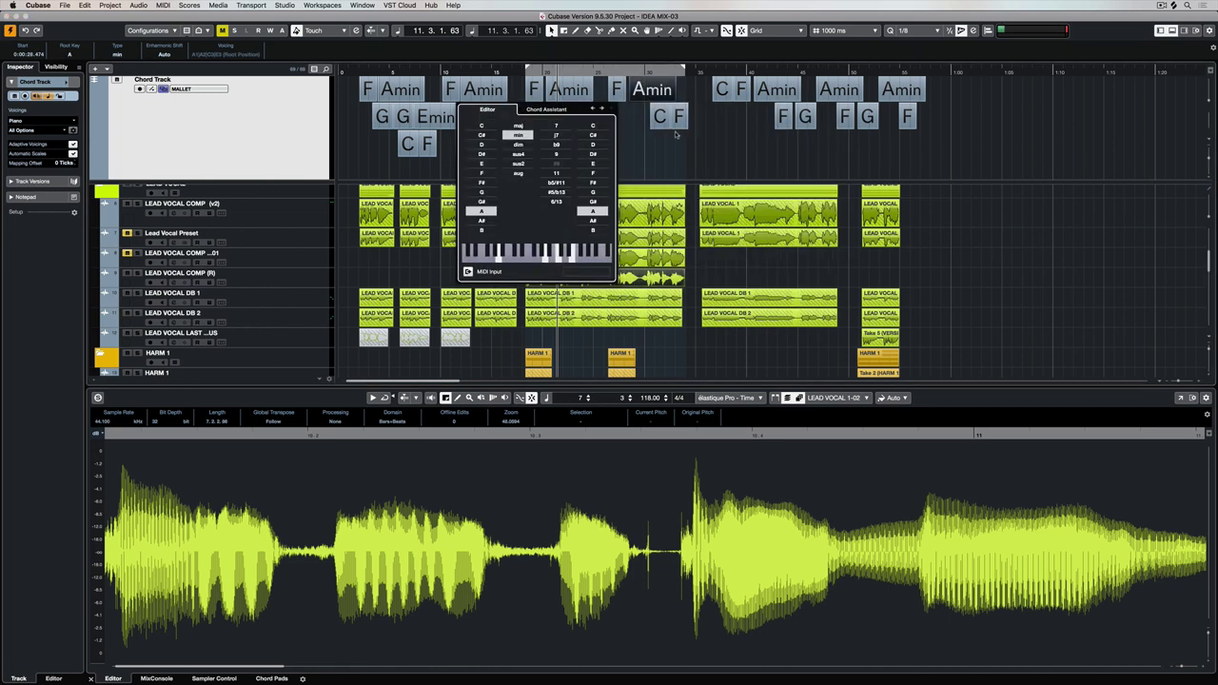
key("Escape")
Generate Soprano, Alto, Tenor and Bass harmony tracks from LEAD VOCAL COMP (R).
left_click(286, 284)
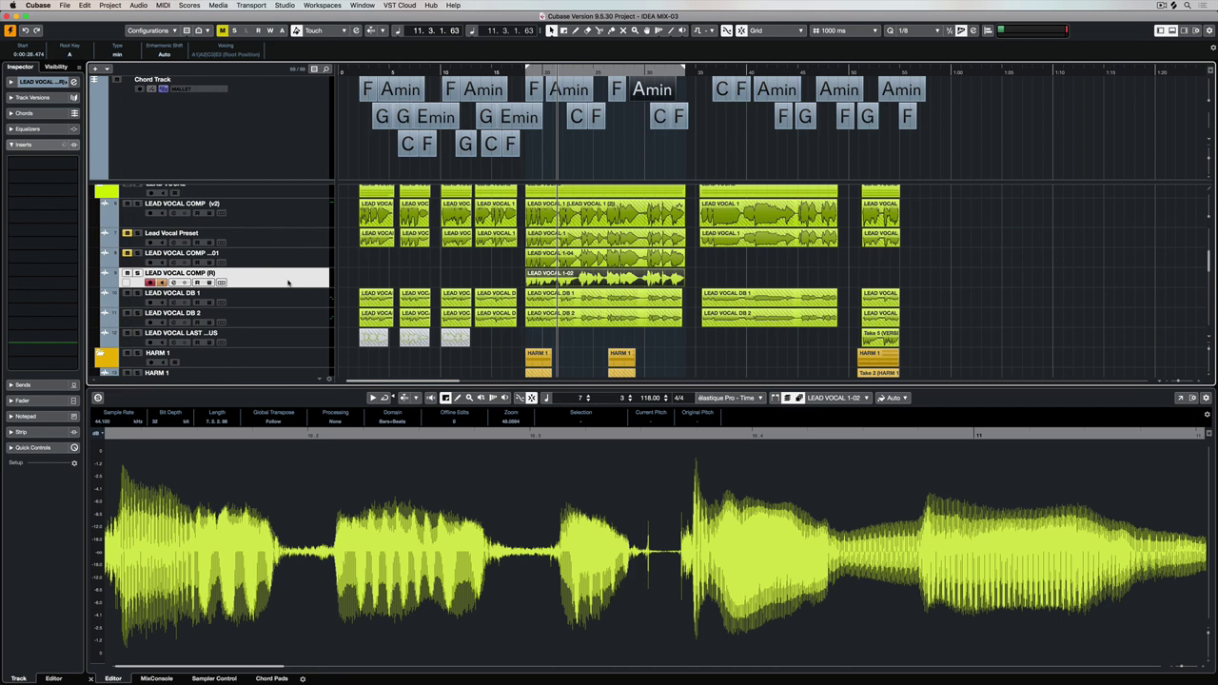
left_click(139, 6)
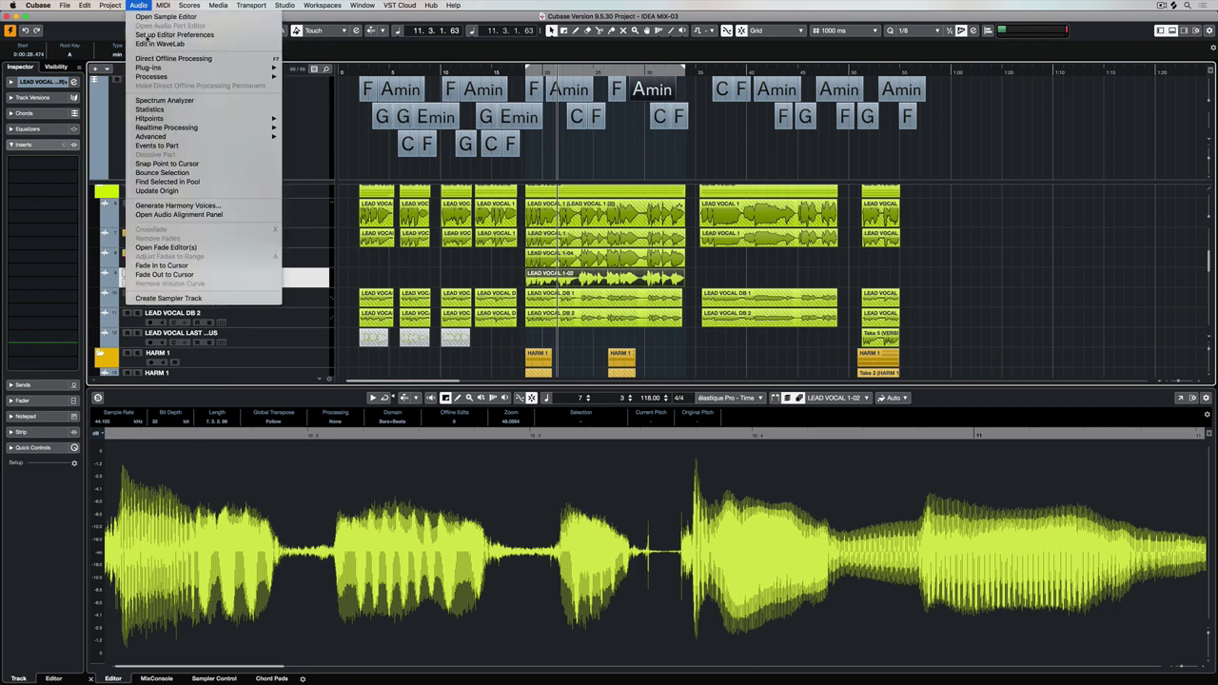
left_click(195, 206)
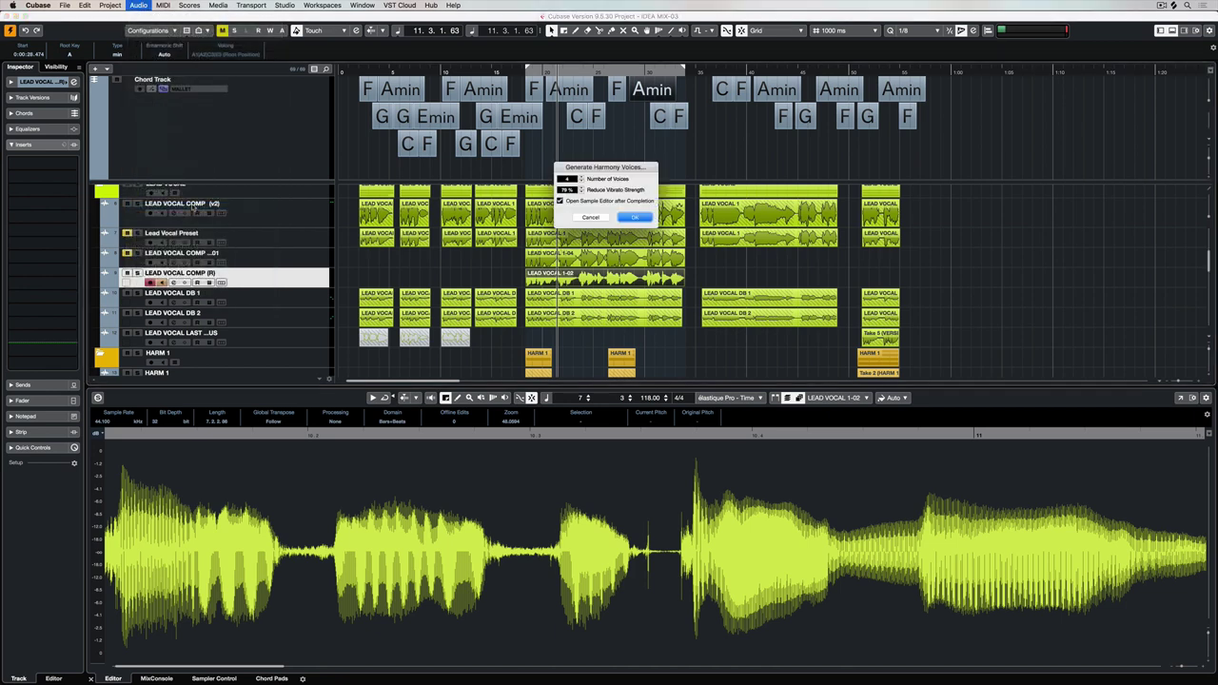
left_click(624, 218)
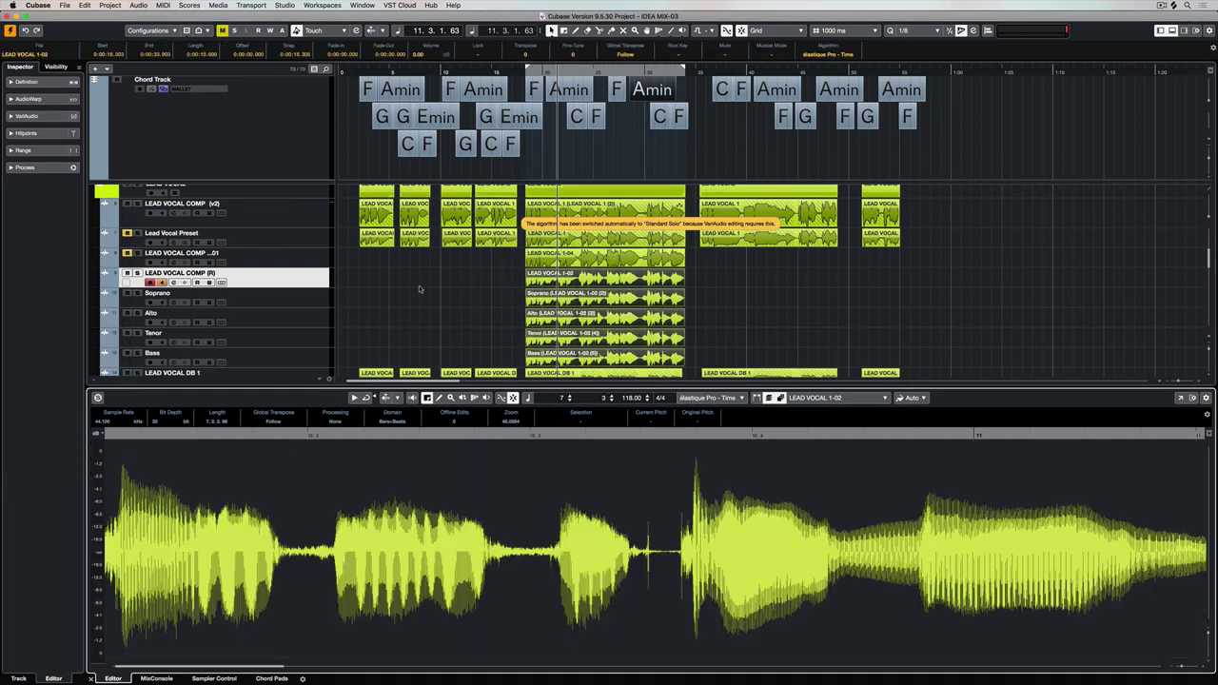
left_click(286, 296)
left_click(290, 318)
left_click(287, 338)
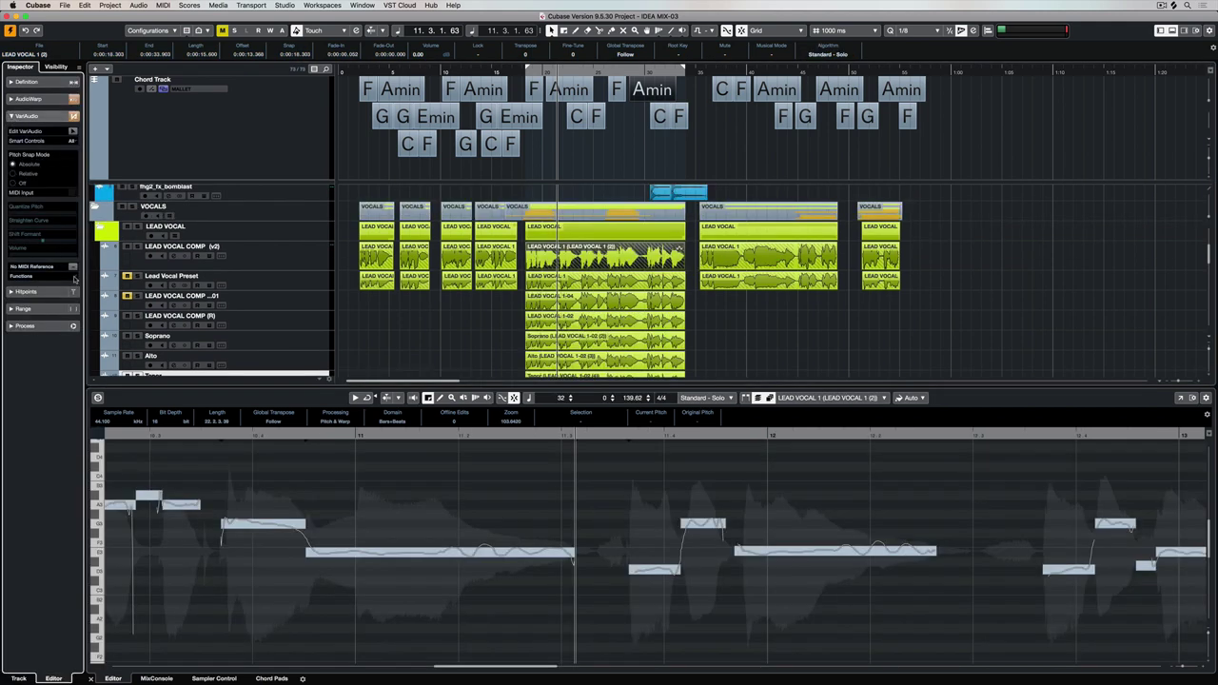
Extract LEAD VOCAL 1's VariAudio pitches to MIDI and show them as an 8th-note lead-sheet score.
left_click(75, 279)
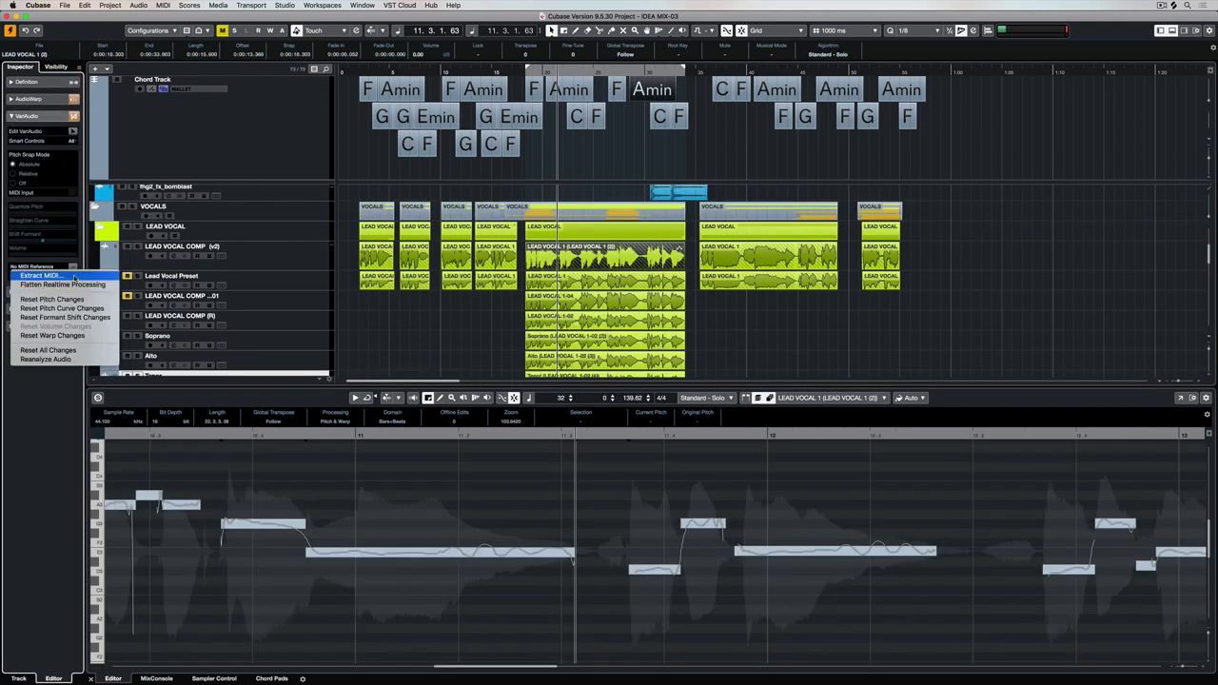
left_click(77, 276)
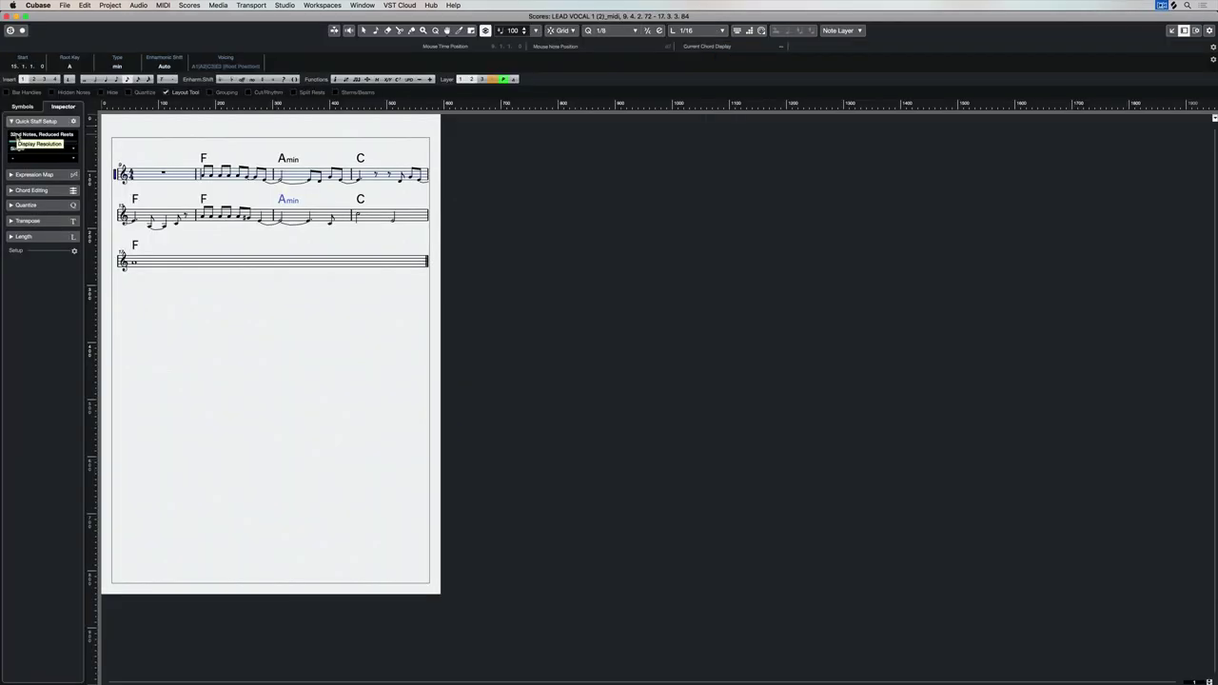
left_click(15, 137)
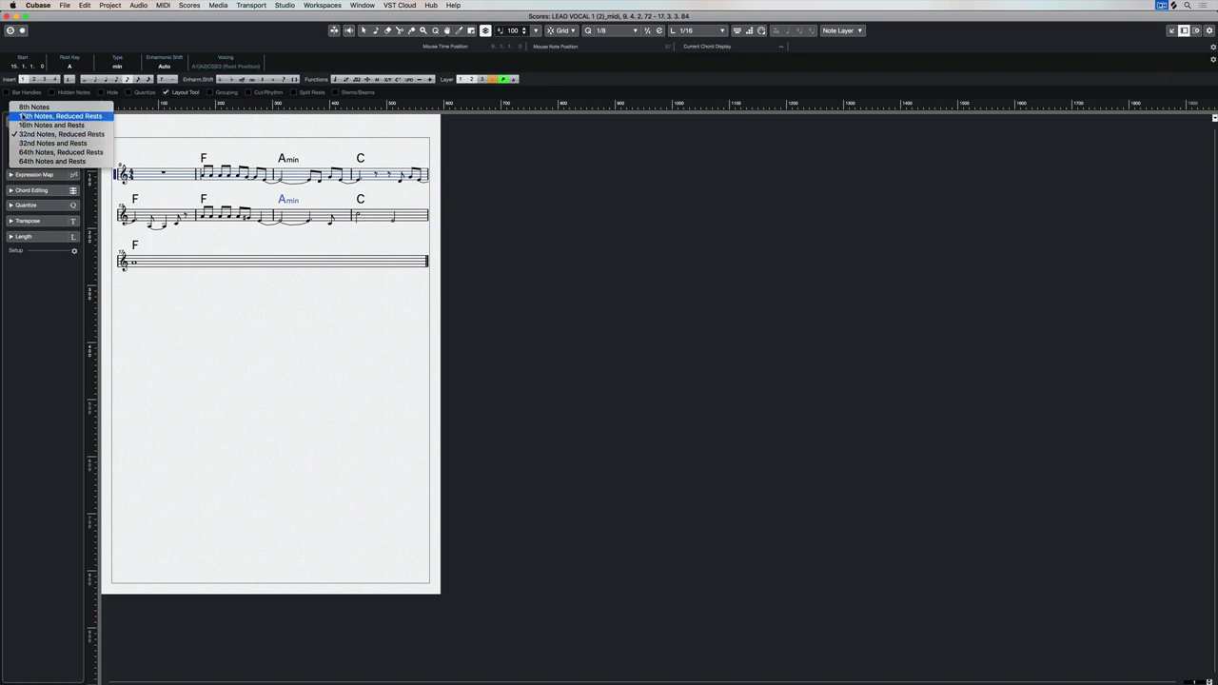
left_click(23, 107)
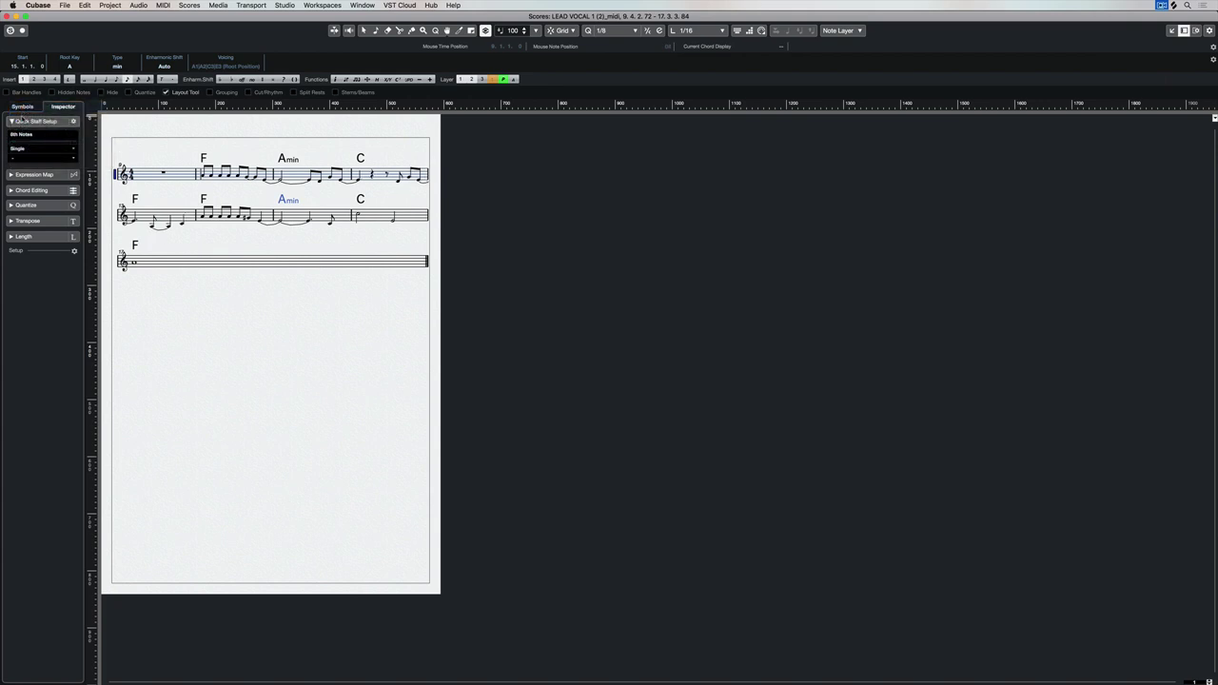
left_click(24, 121)
left_click(23, 122)
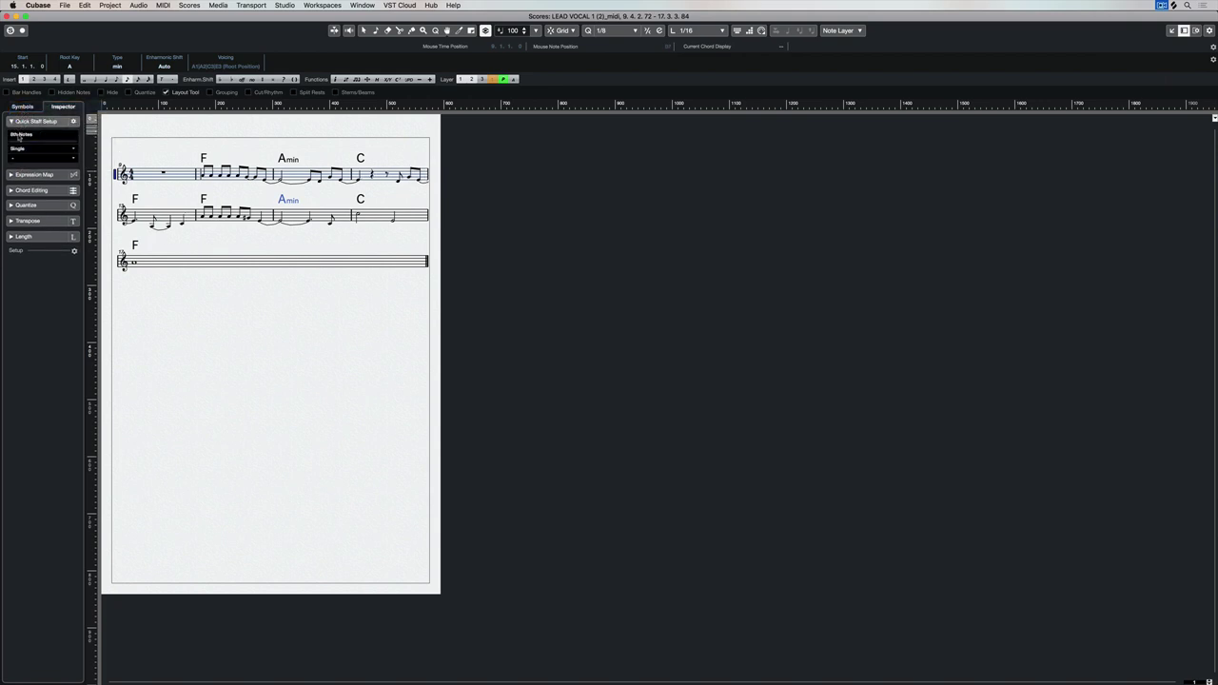
left_click(19, 150)
left_click(26, 140)
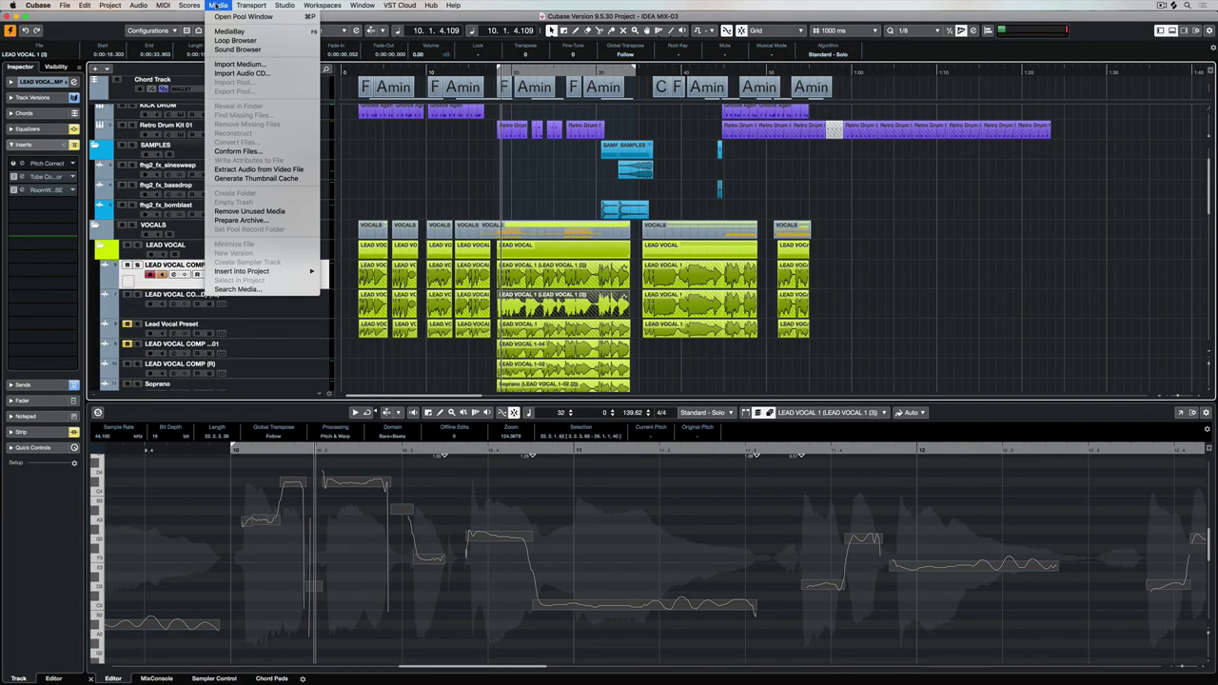
In the Pool, select the LEAD VOCAL 1 file and clear its realtime pitch processing.
left_click(228, 17)
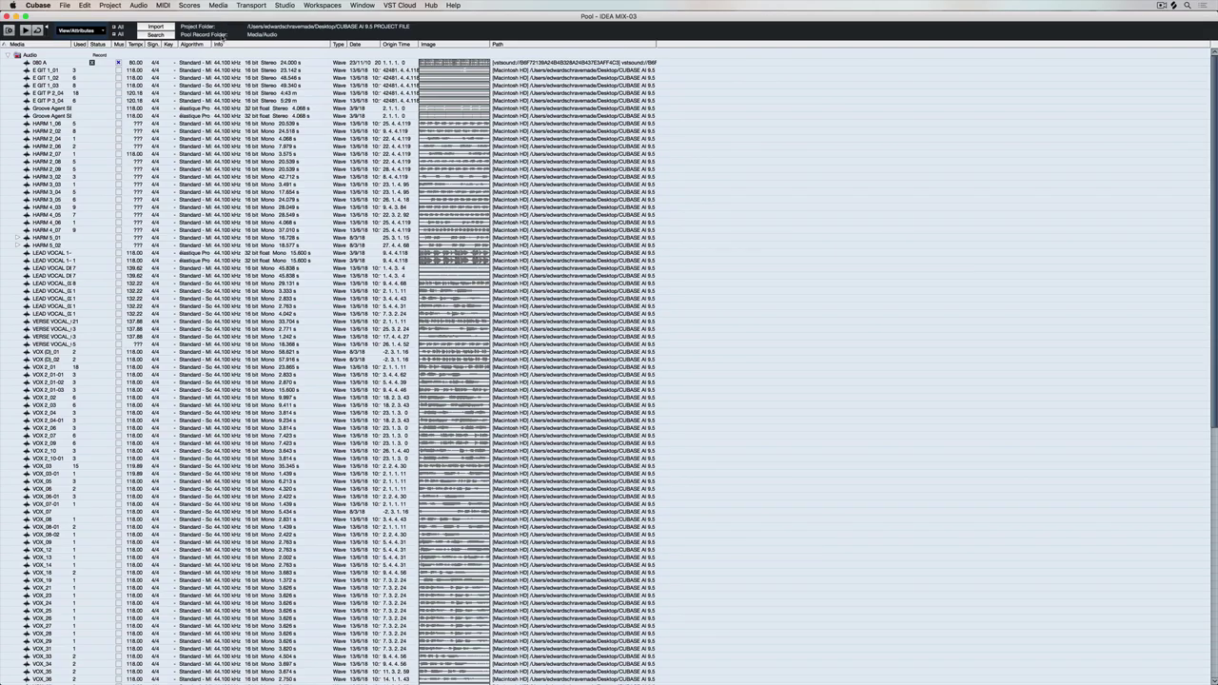
left_click(62, 254)
key("Down")
key("Down")
key("Down")
key("Down")
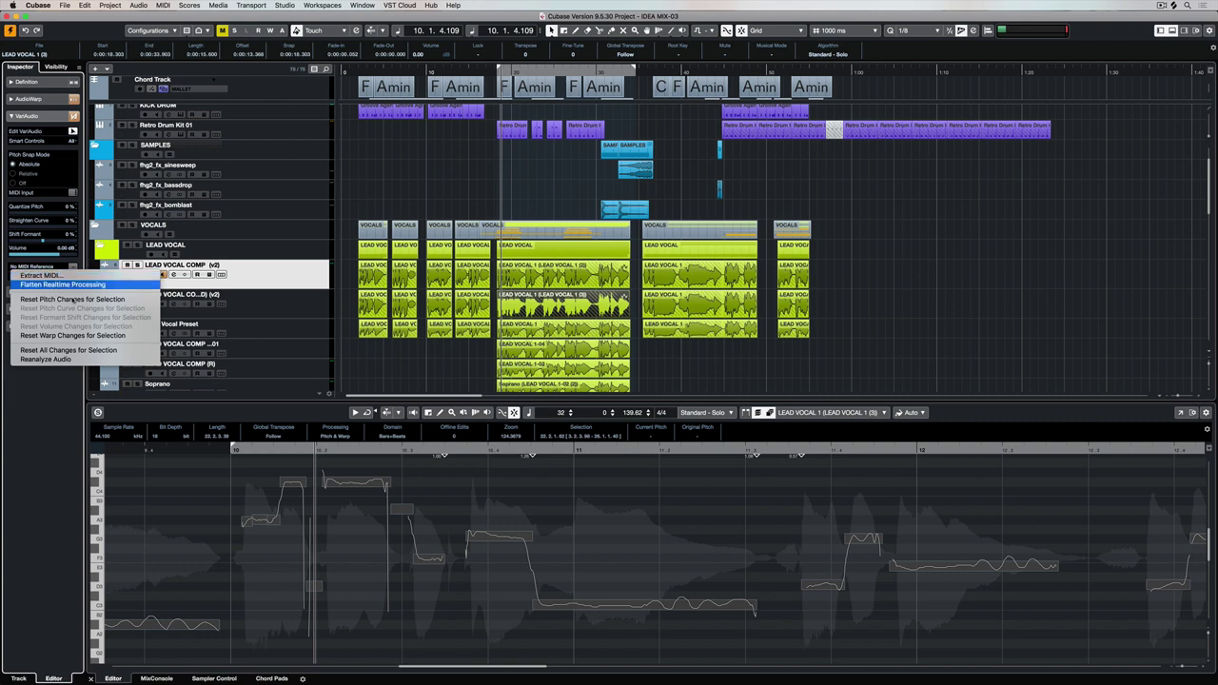
left_click(74, 350)
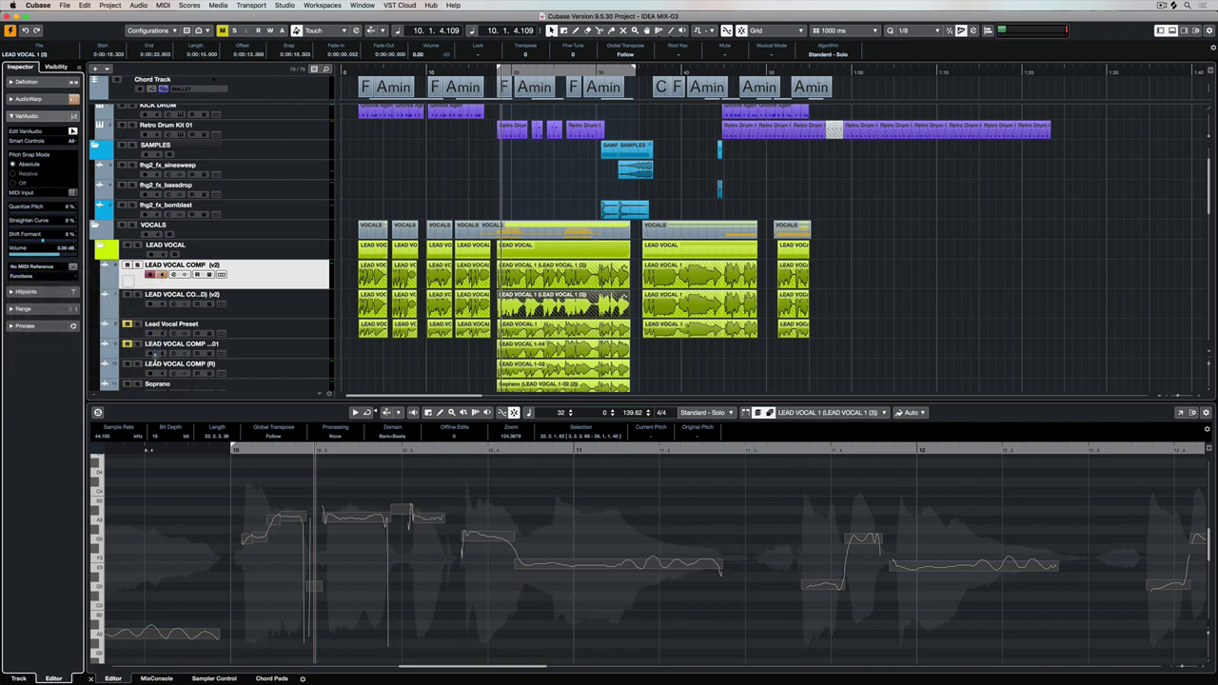
Duplicate the LEAD VOCAL COMP (v2) track and select the copy.
right_click(281, 283)
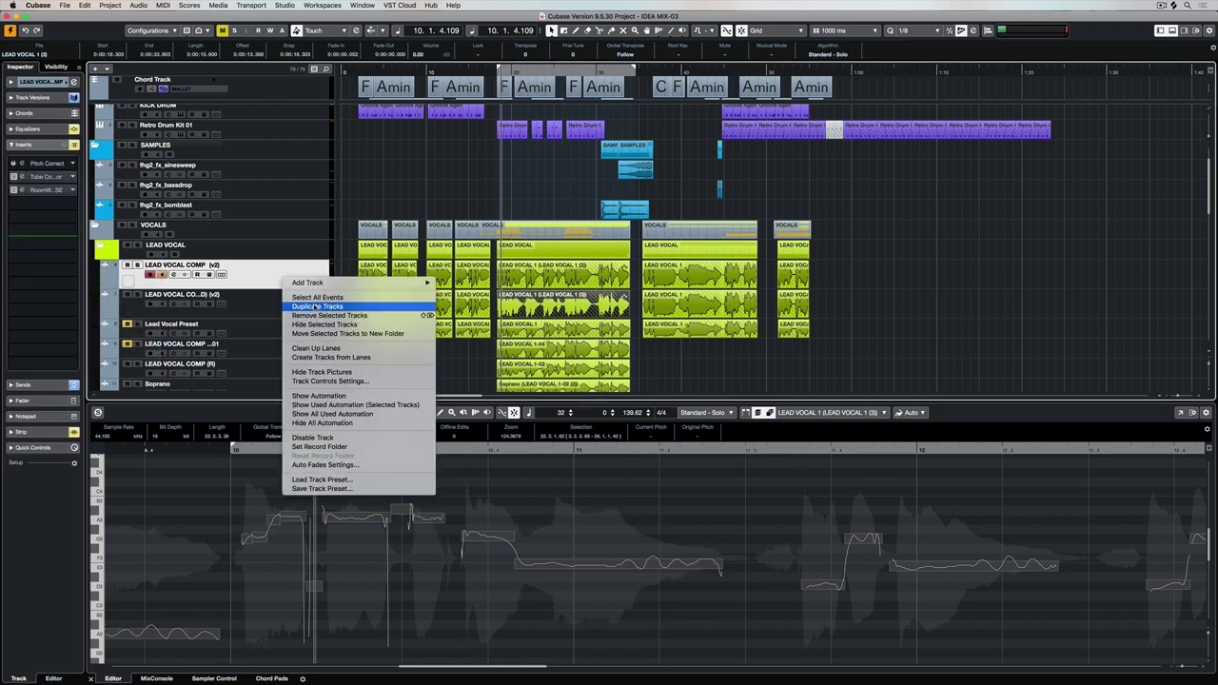
left_click(314, 306)
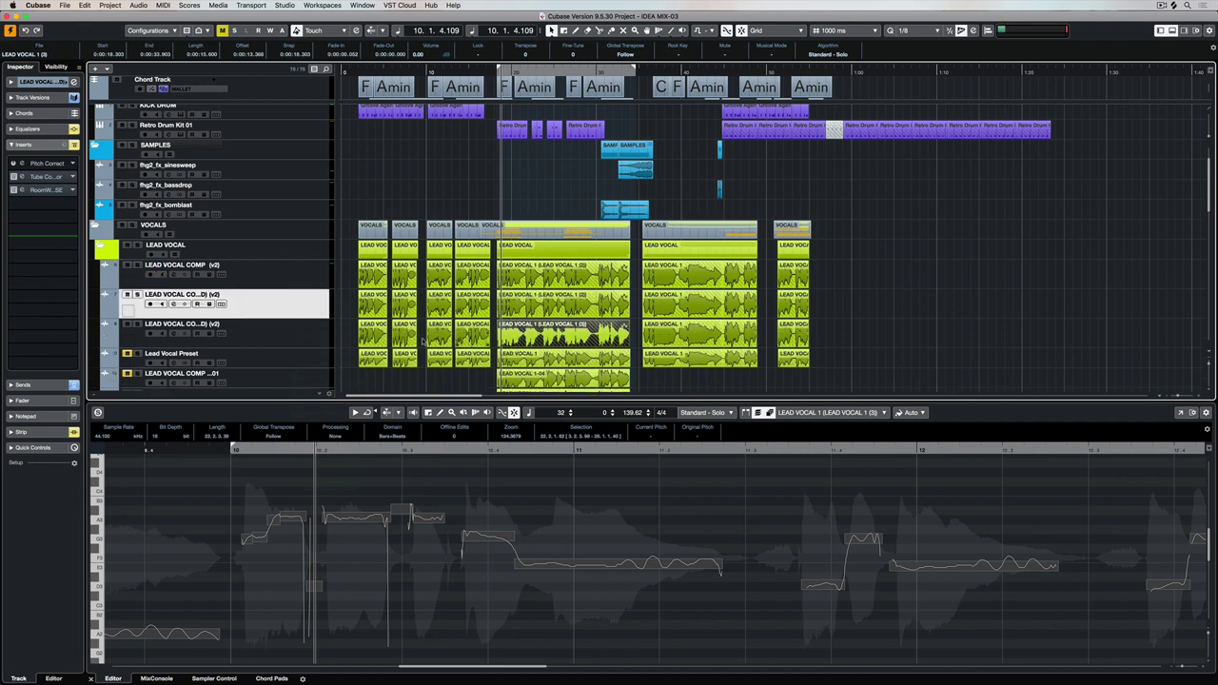
left_click(306, 338)
On the duplicate, raise all VariAudio notes a semitone and lower one note about two semitones.
left_click(599, 558)
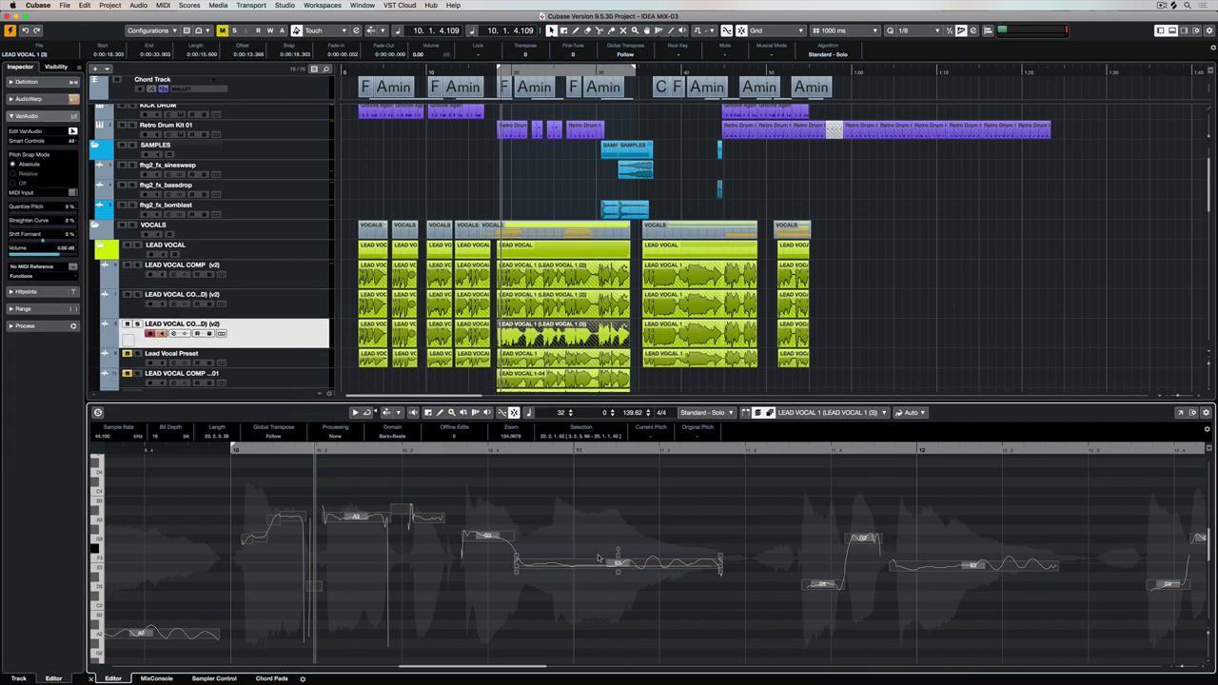
key("ctrl+a")
key("Up")
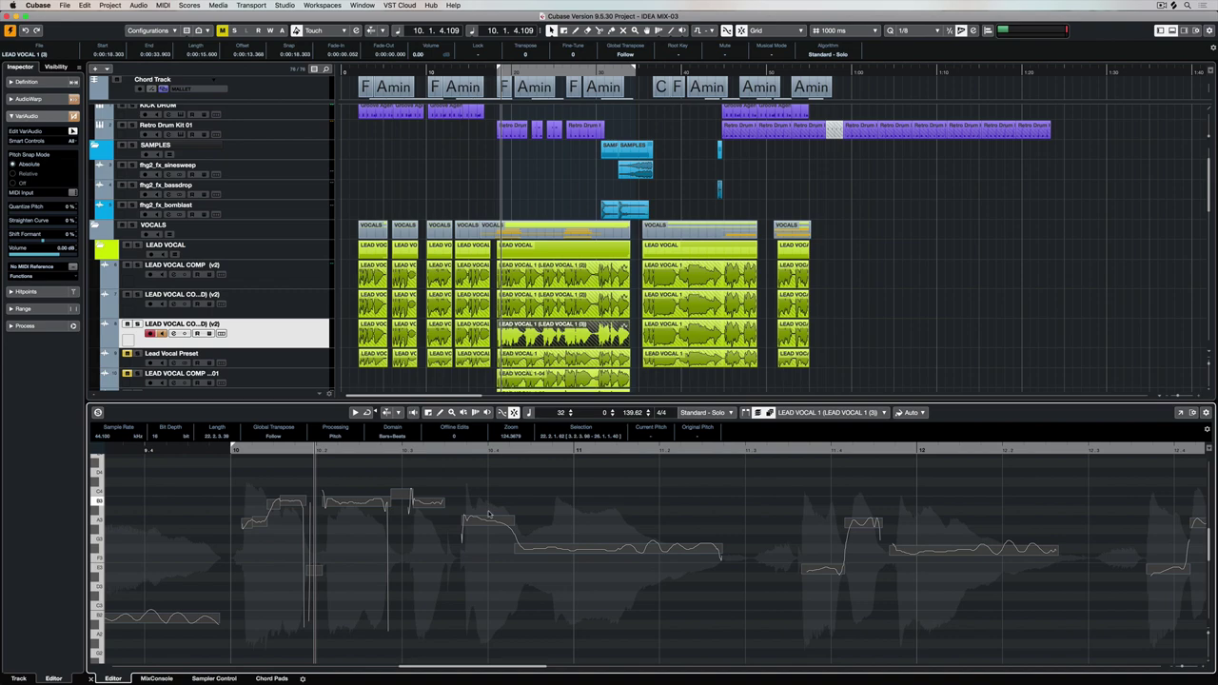
key("ctrl+a")
left_click_drag(488, 517, 483, 540)
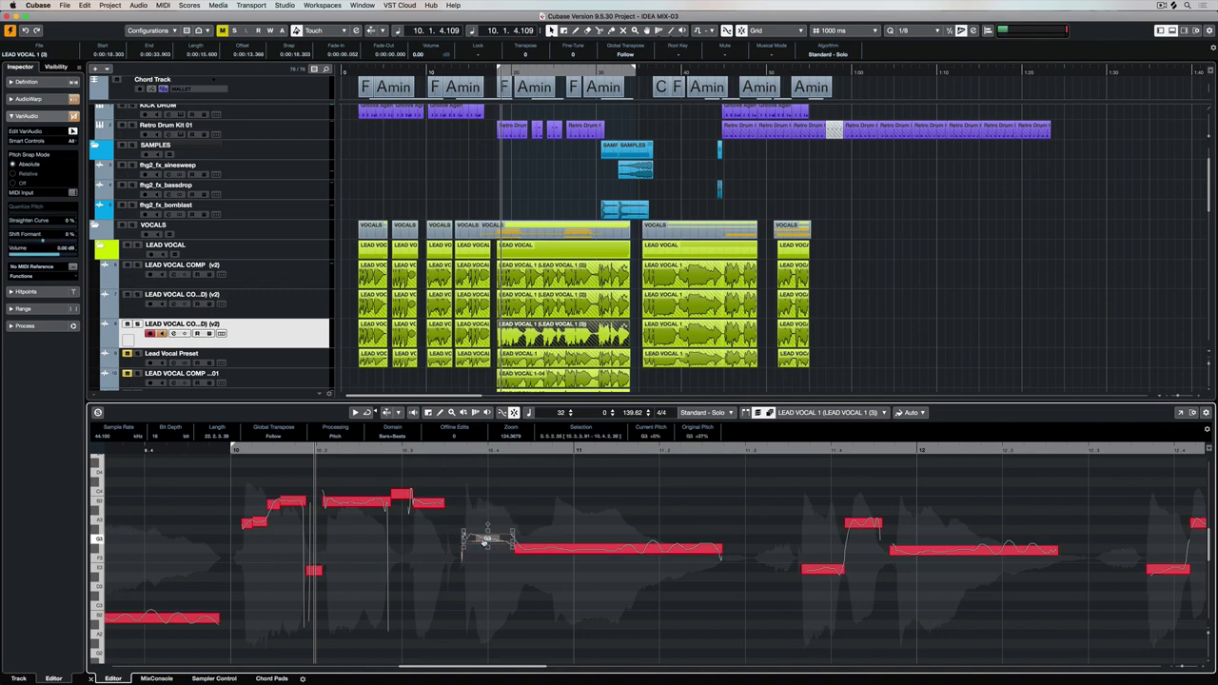